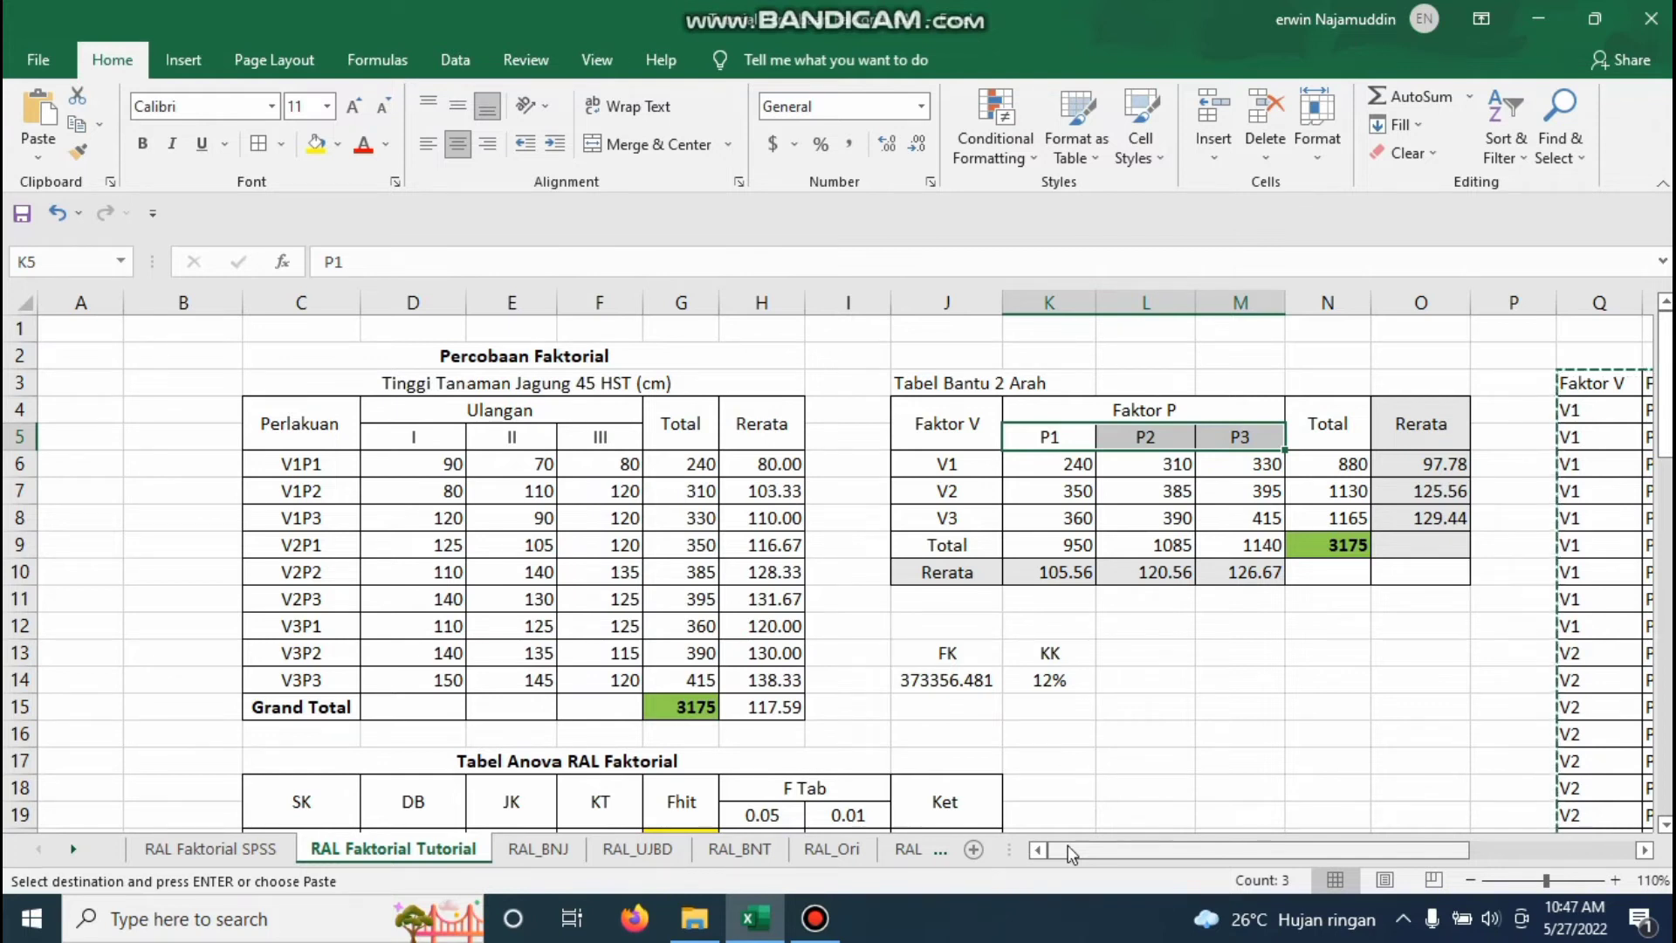
Examine the Percobaan Faktorial data table and the Faktor V and Faktor P levels in Tabel Bantu 2 Arah.
left_click_drag(330, 355, 746, 707)
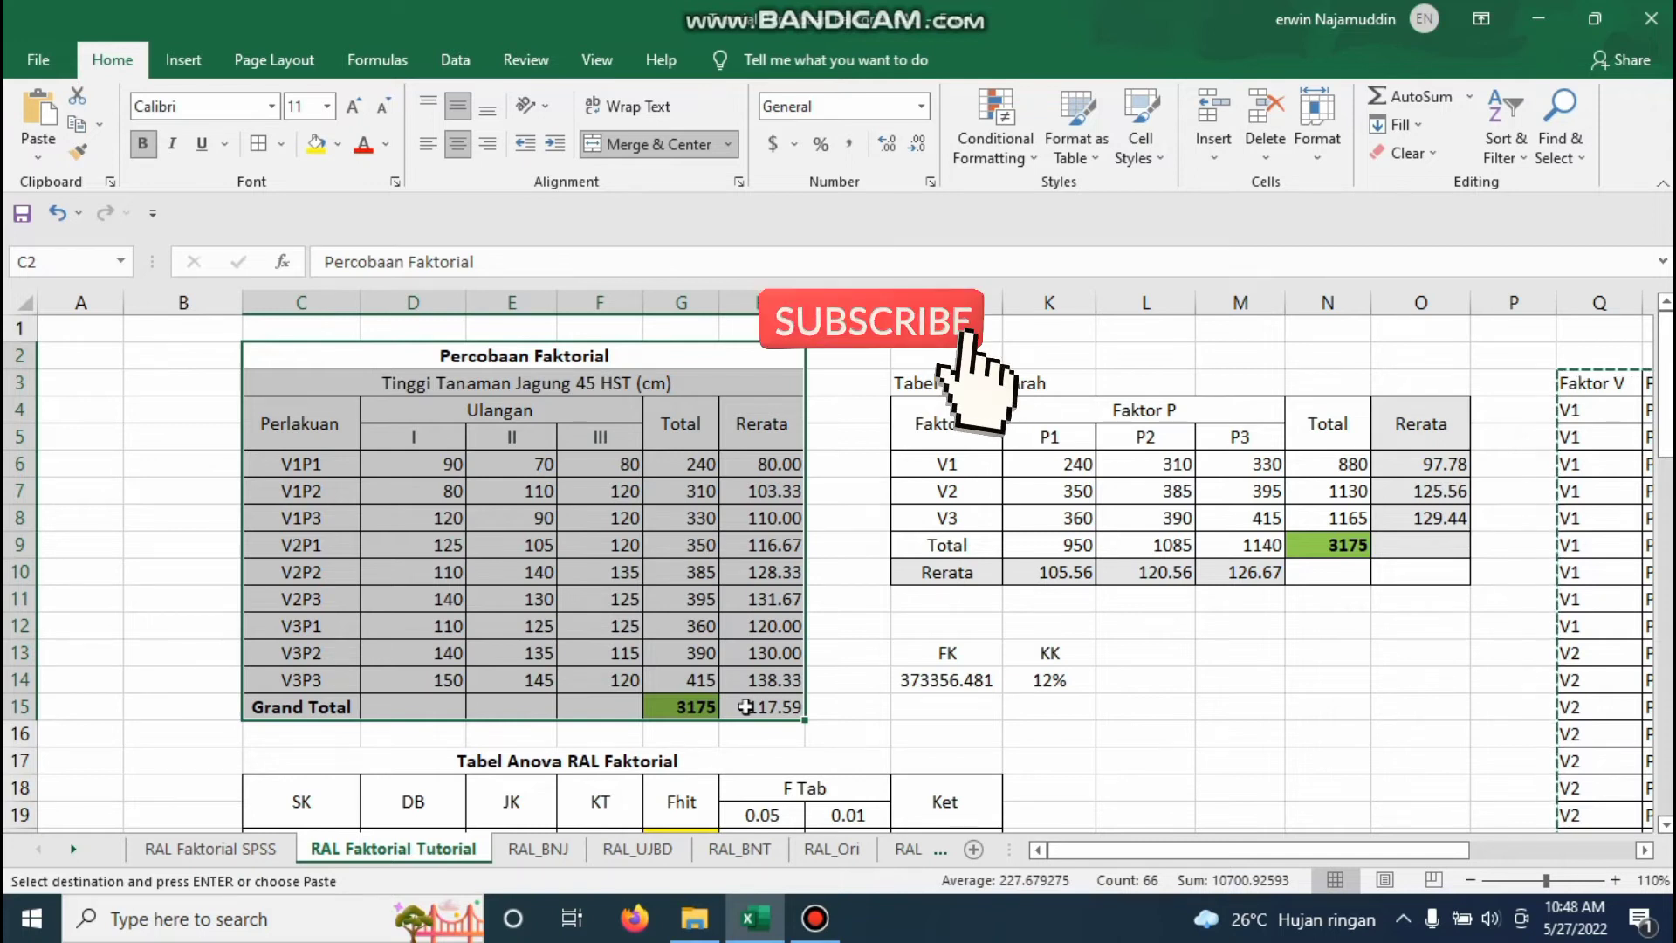
left_click(946, 733)
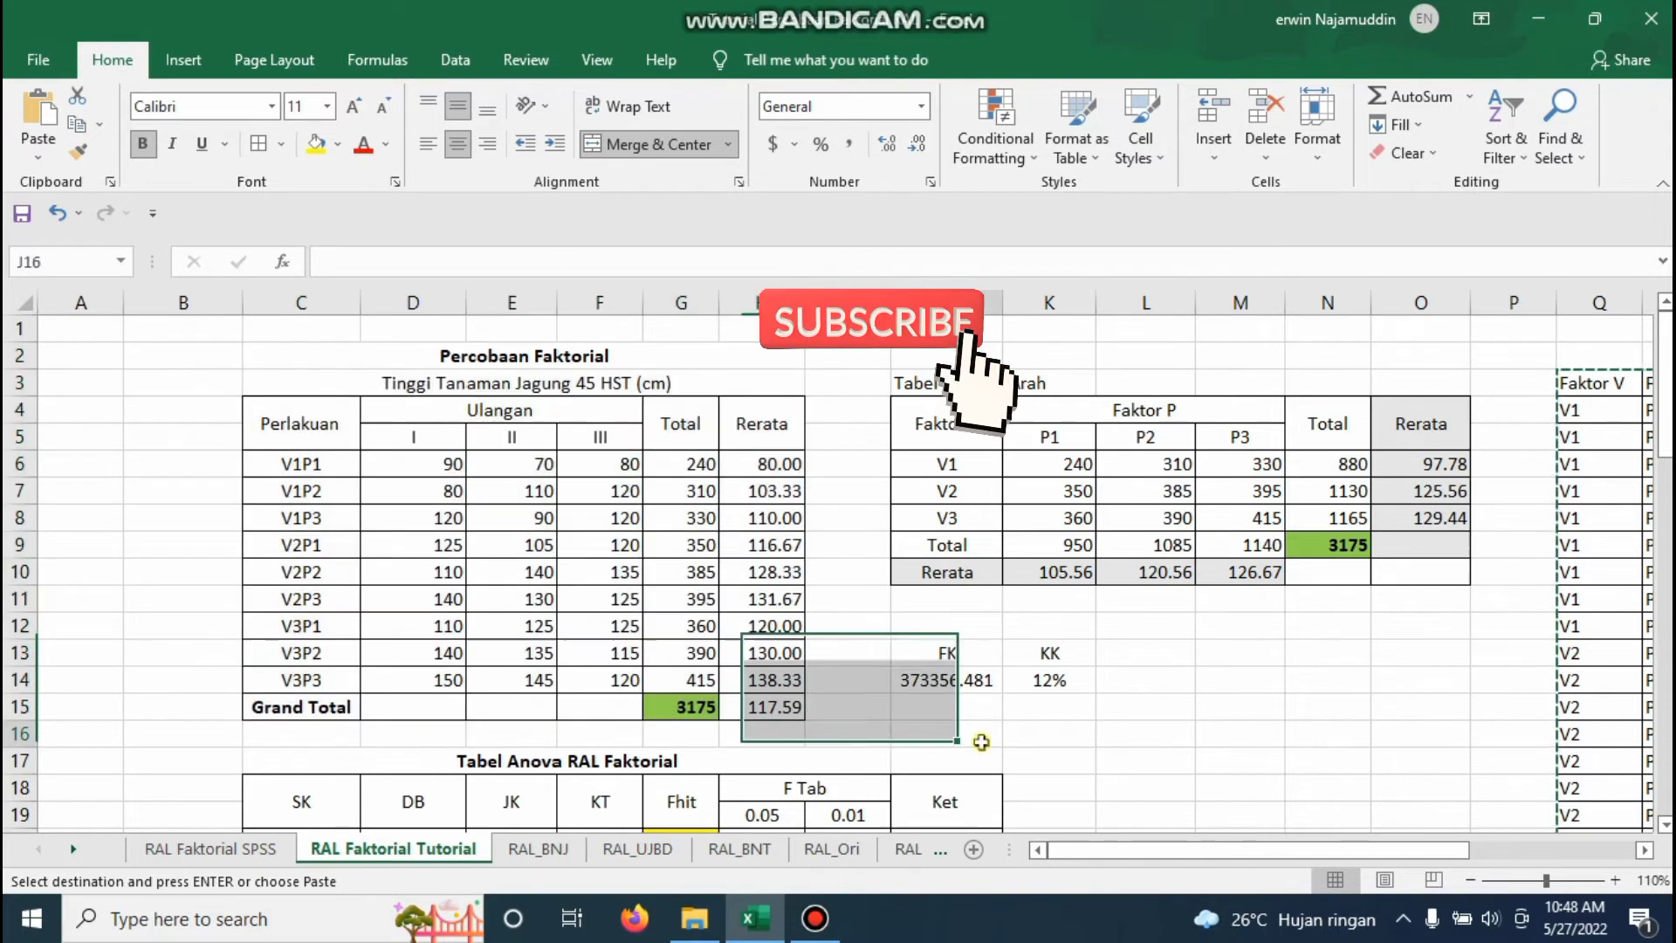
left_click(352, 462)
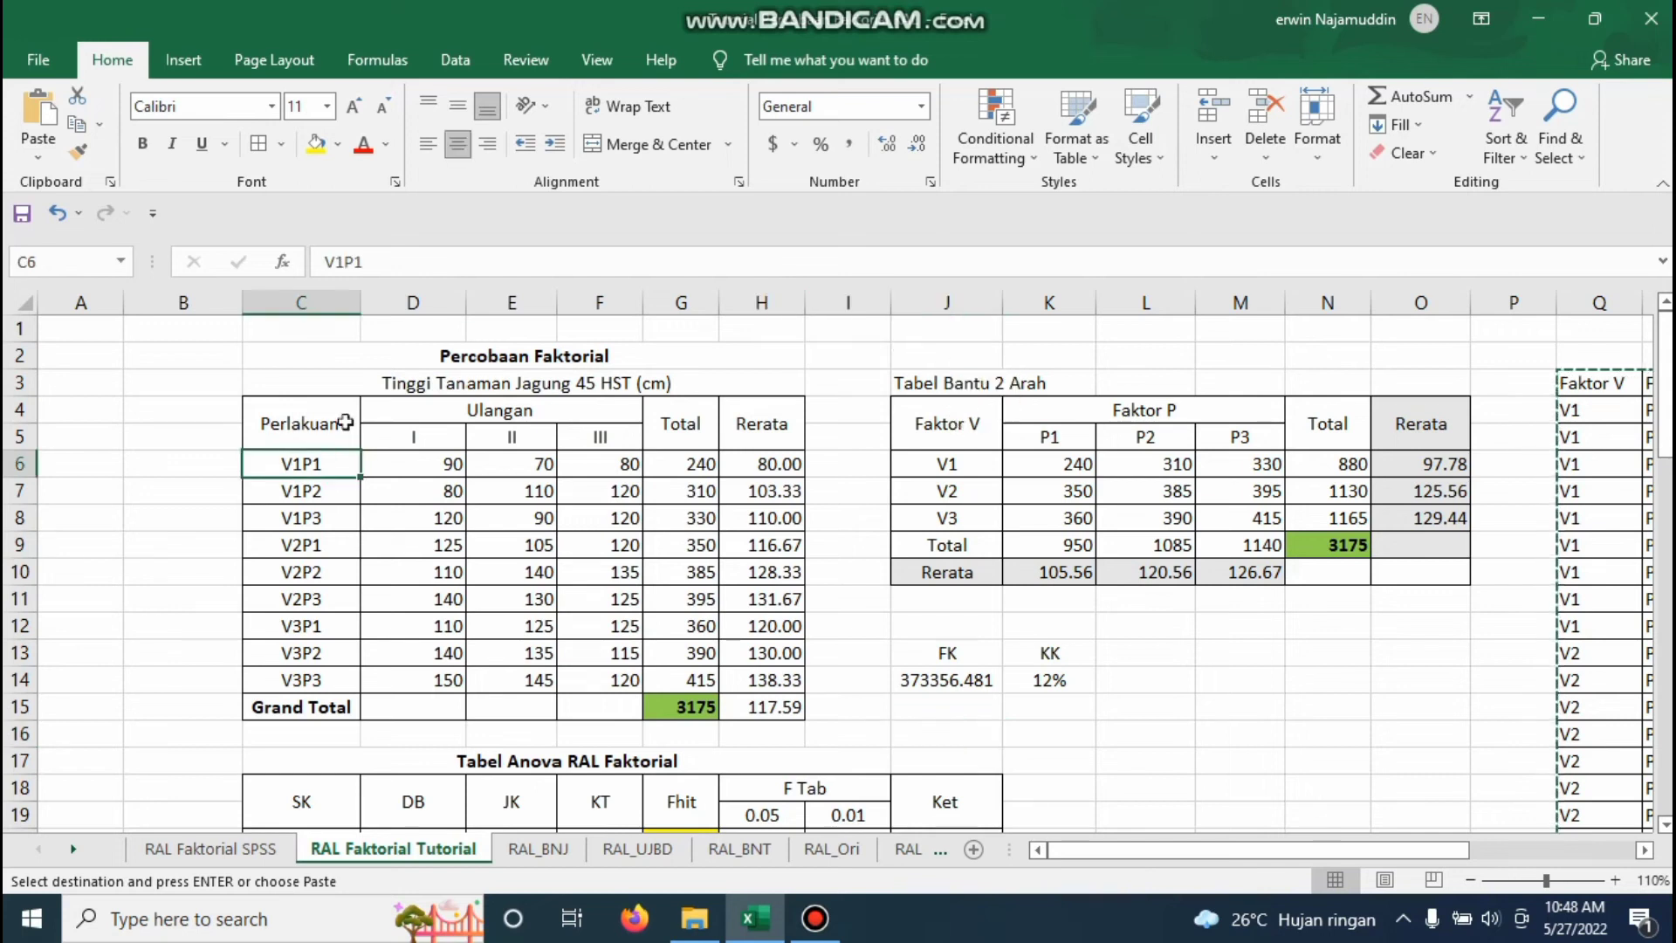
left_click(928, 462)
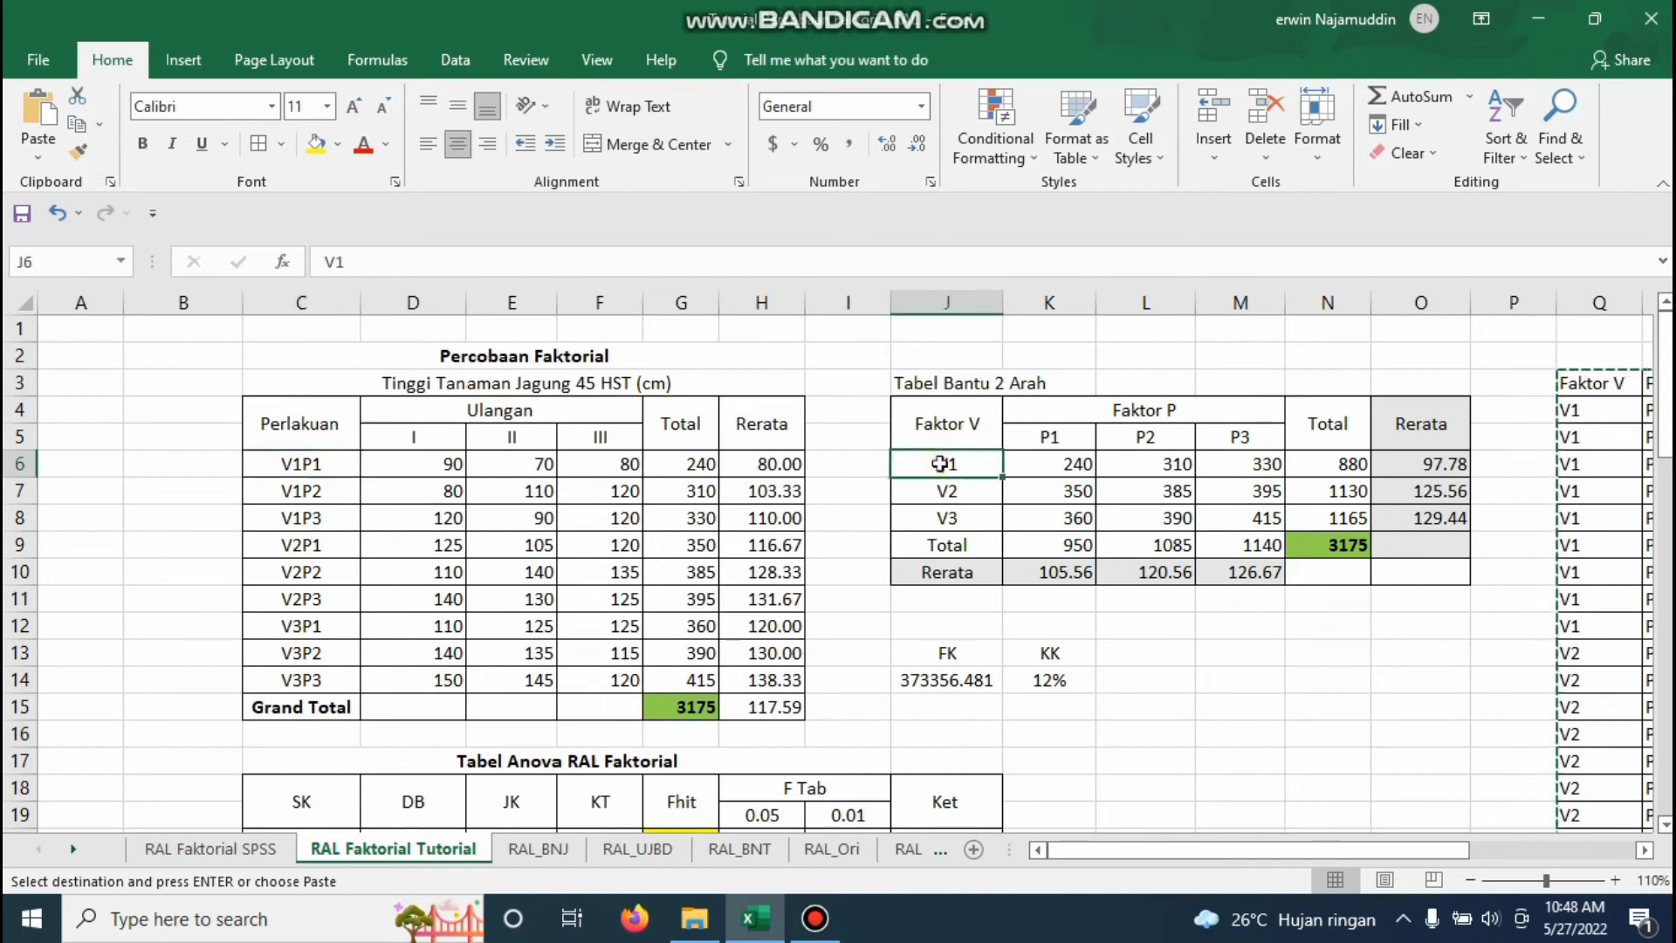
left_click_drag(939, 464, 945, 519)
left_click(1051, 436)
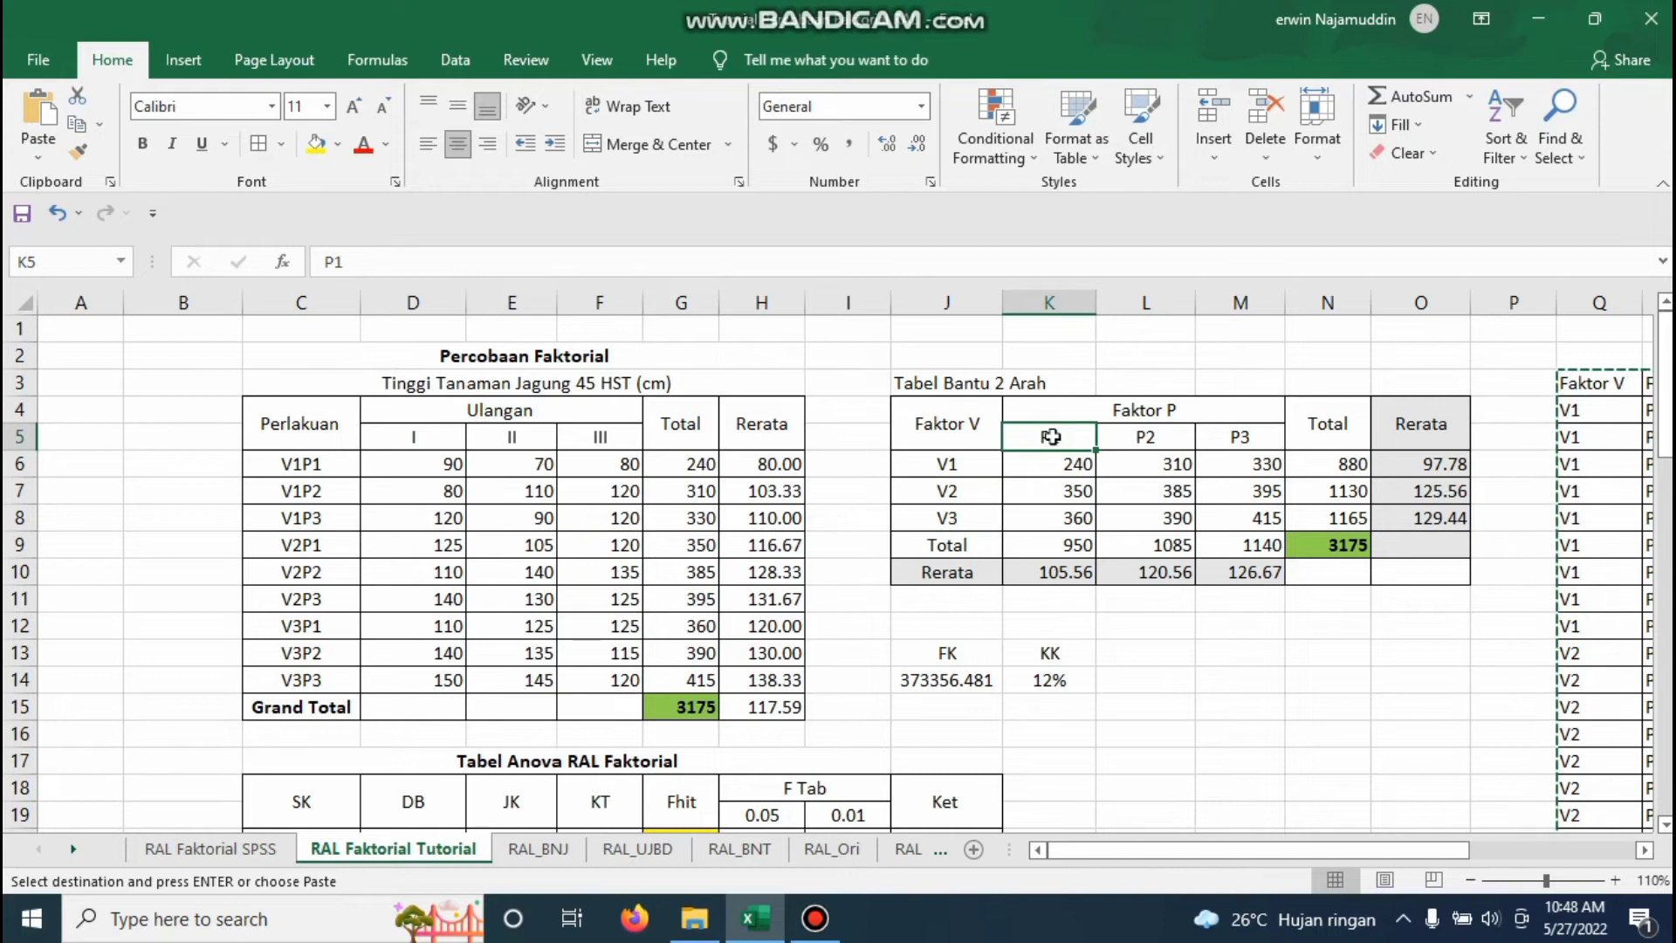
key("shift+Right")
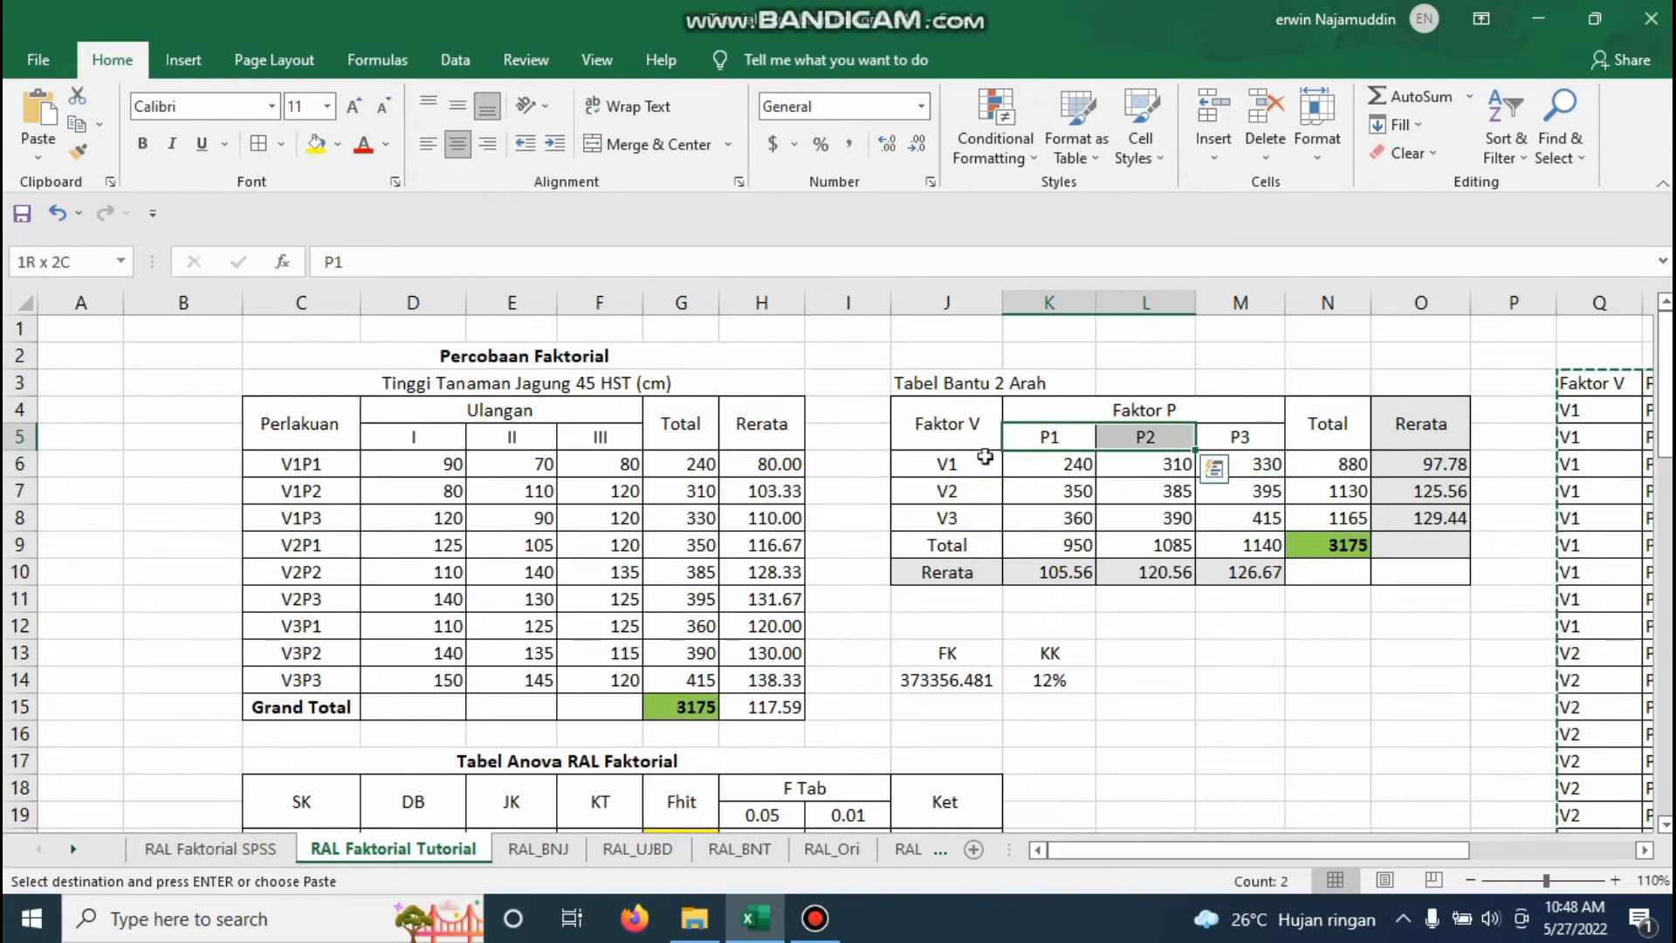
left_click(984, 456)
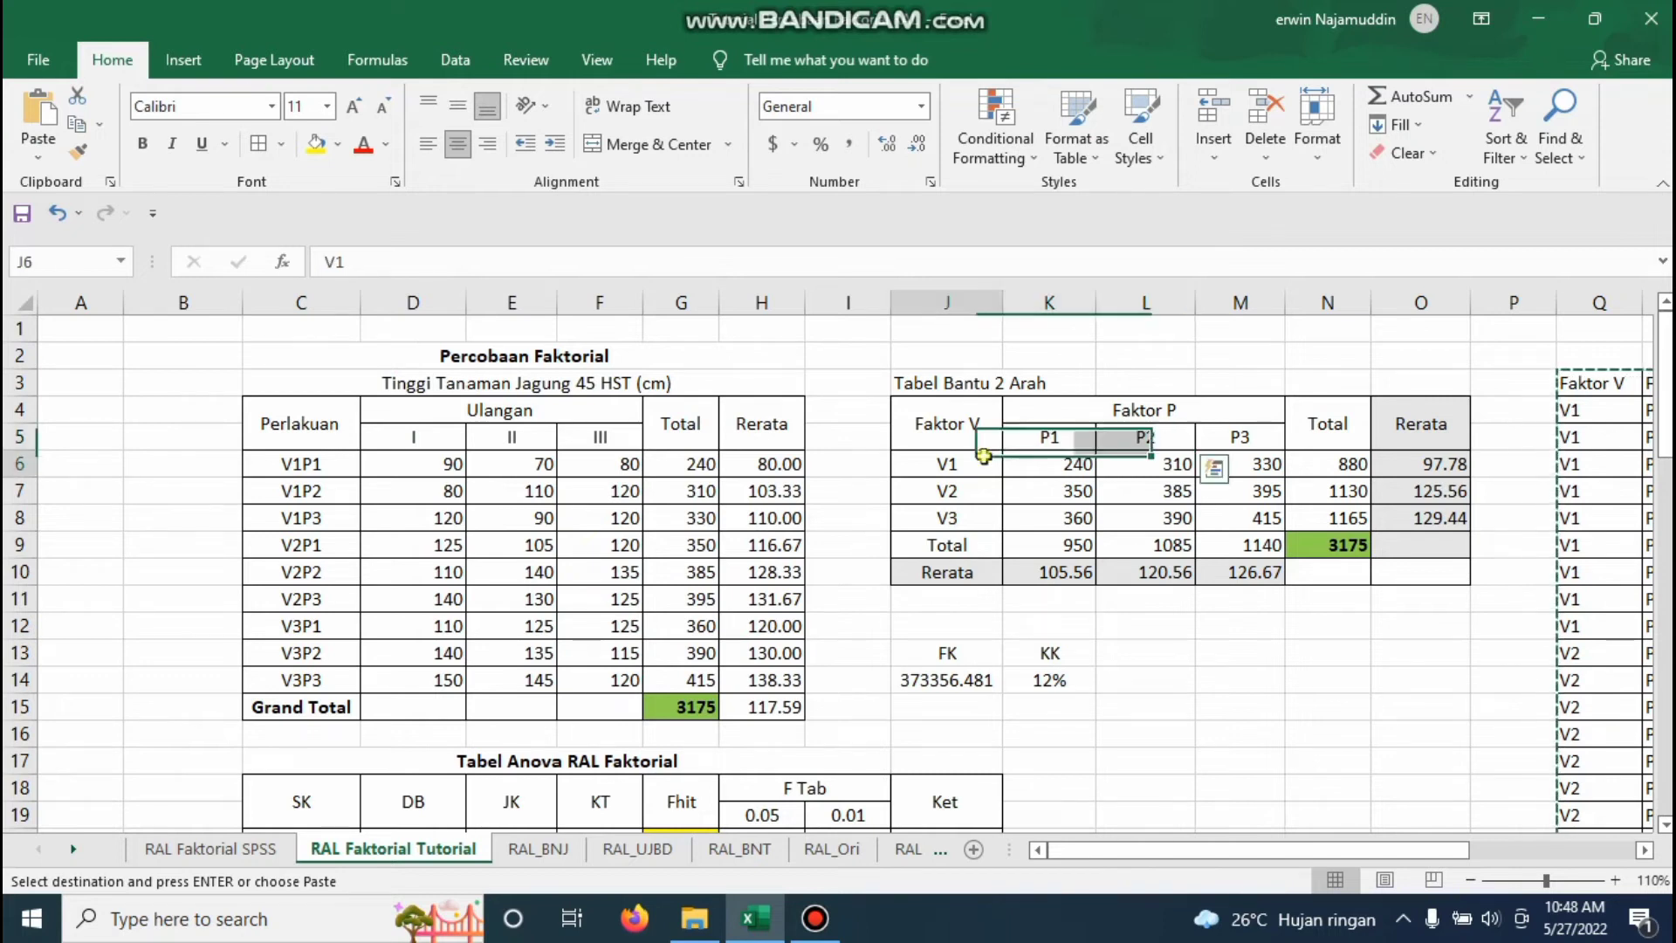
left_click(1062, 417)
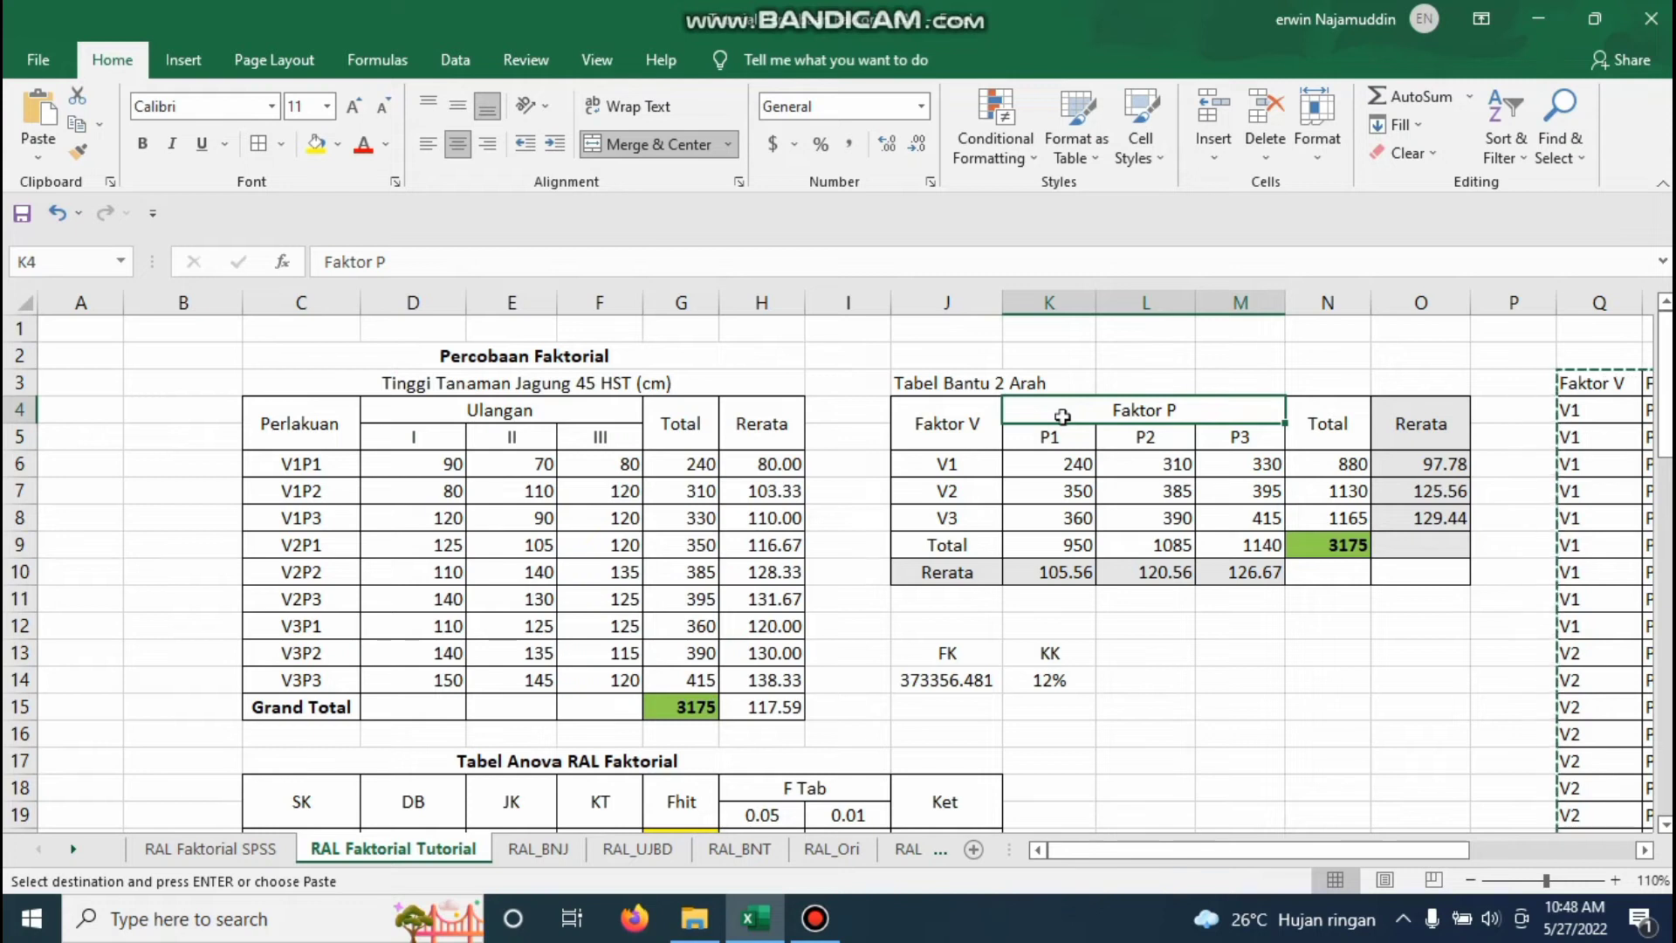
left_click(971, 455)
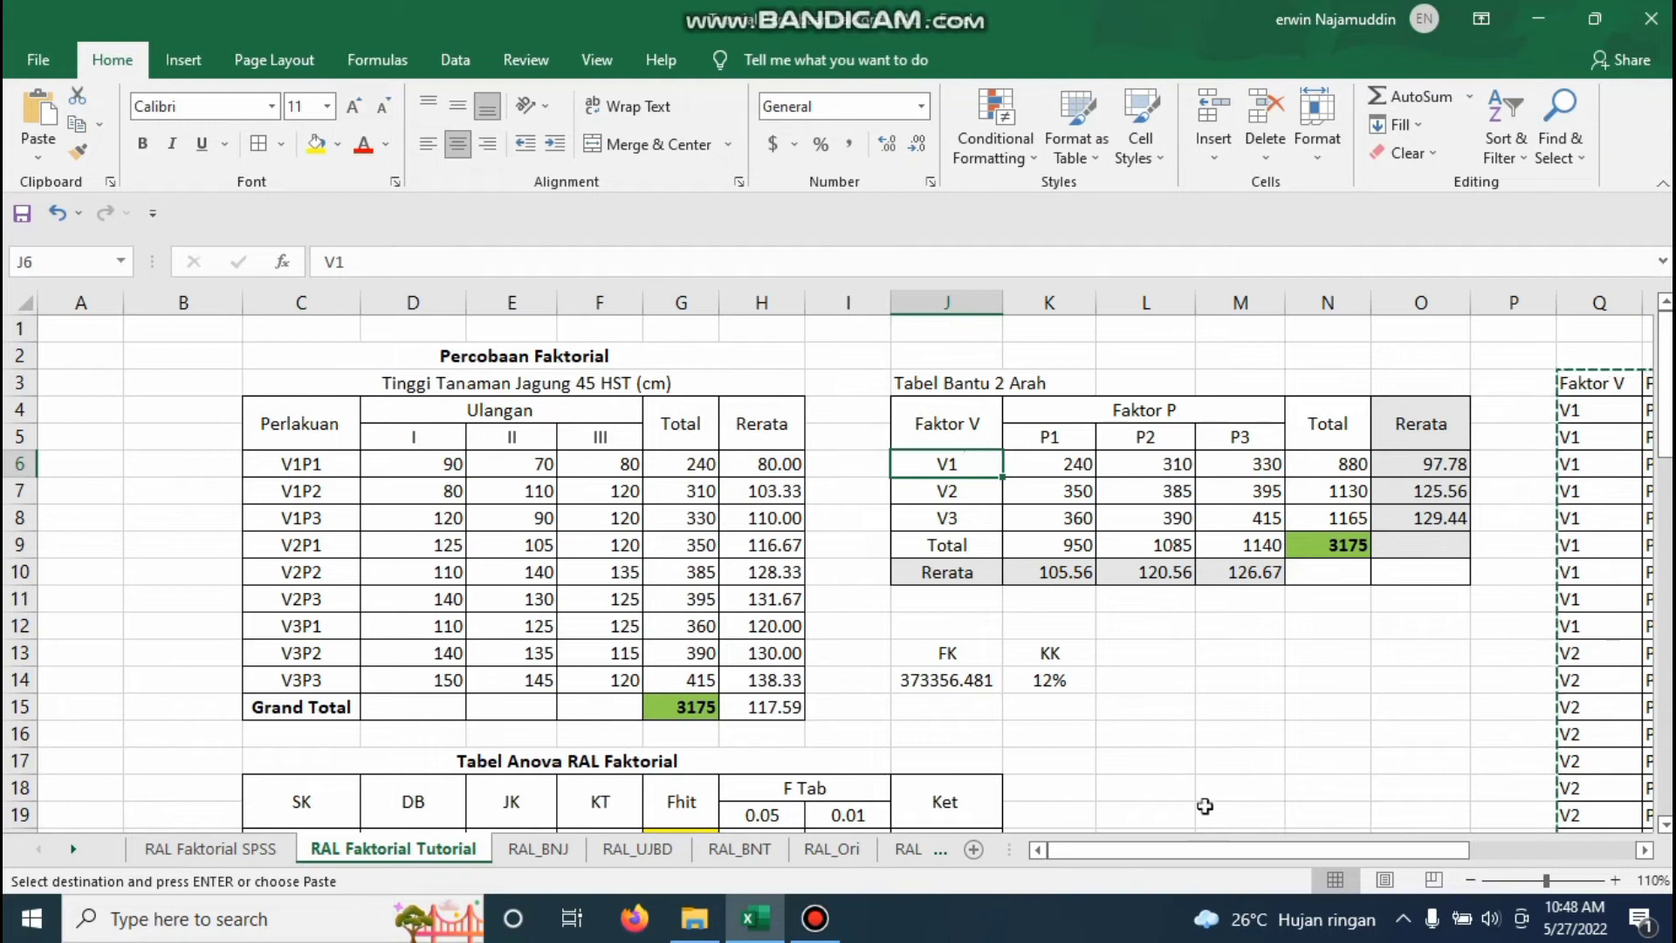
Examine how the stacked list starting at Q3 arranges Faktor V, Faktor P, Ulangan and Hasil TT row by row.
left_click_drag(1189, 850, 1332, 857)
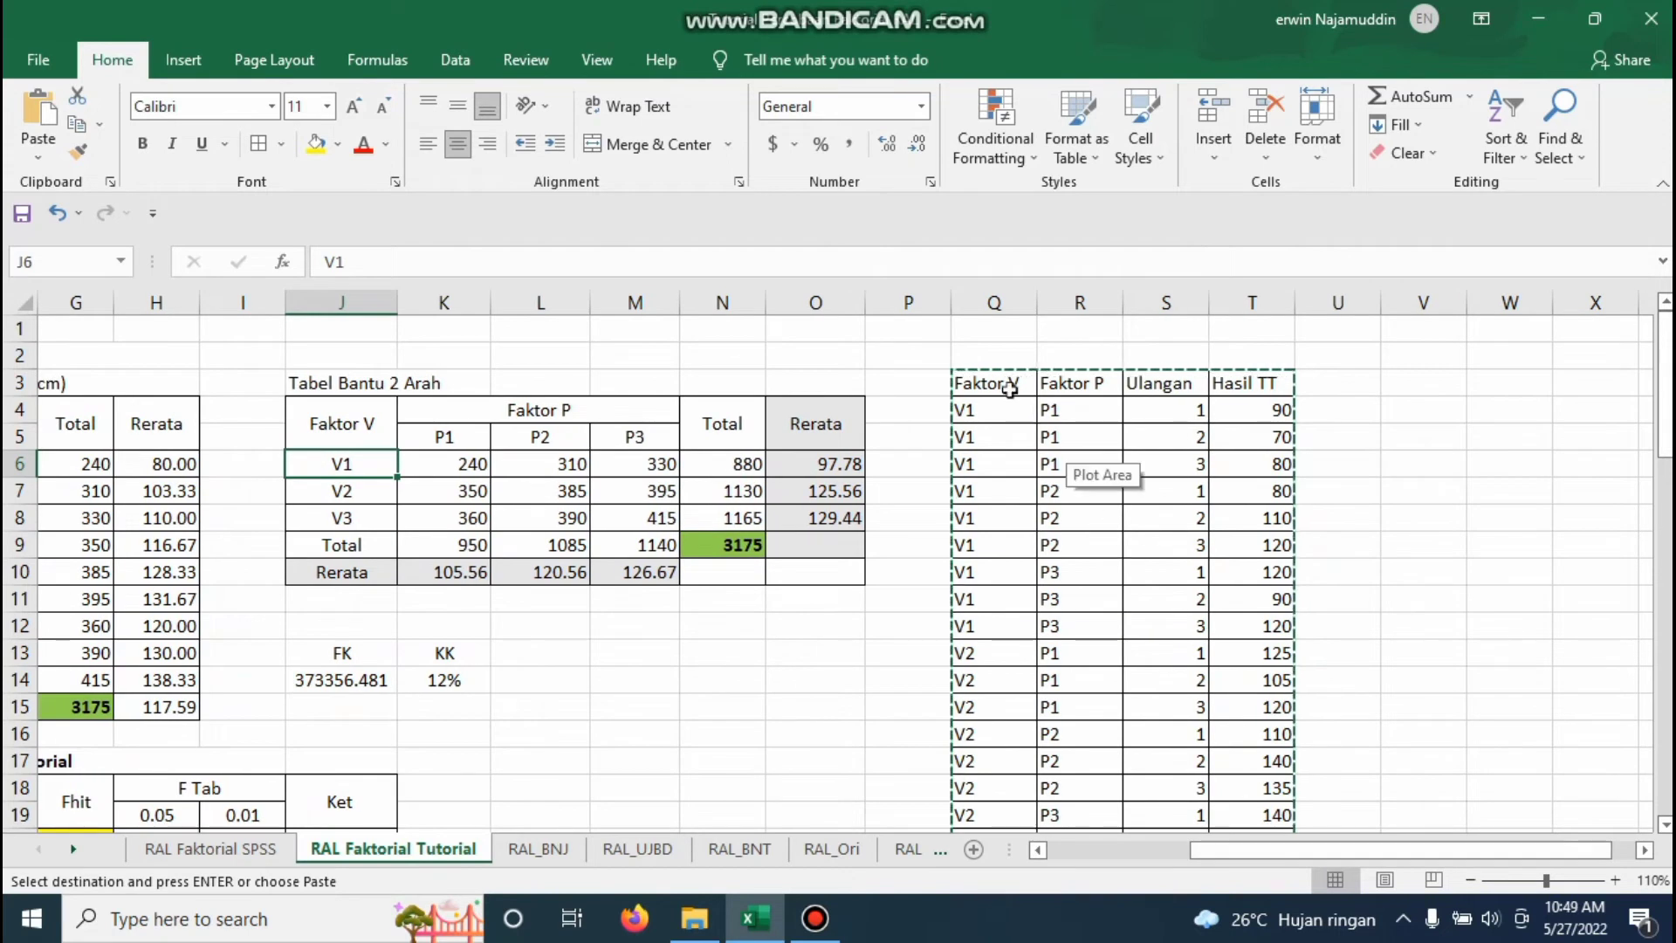
left_click_drag(992, 384, 1251, 389)
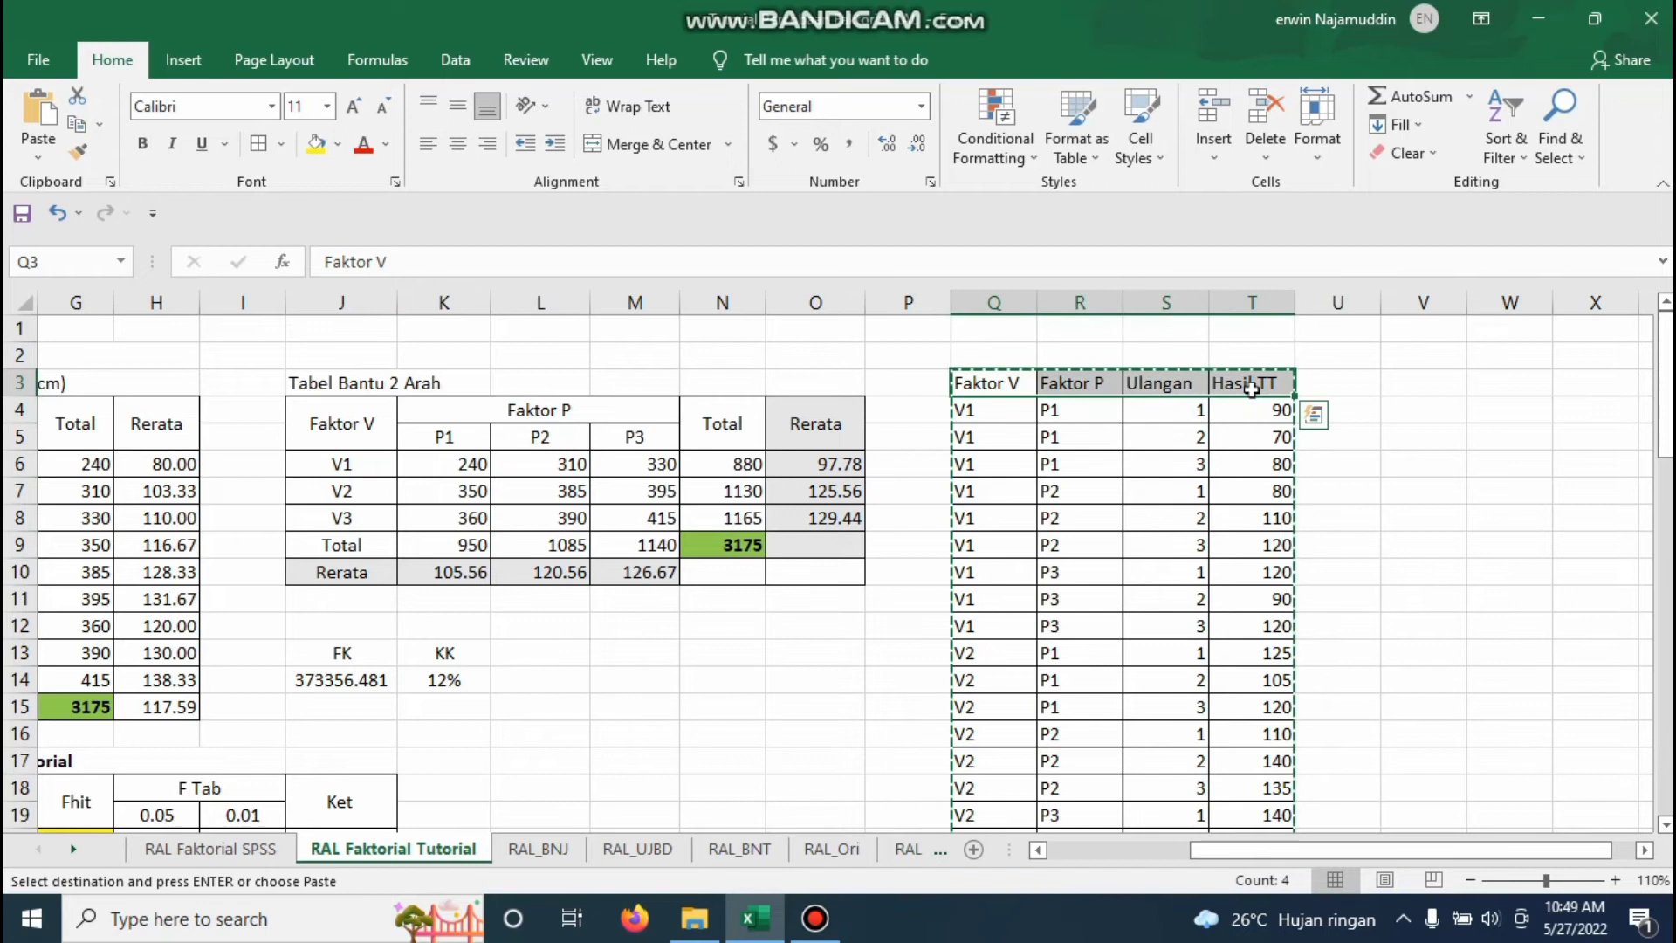
left_click(982, 382)
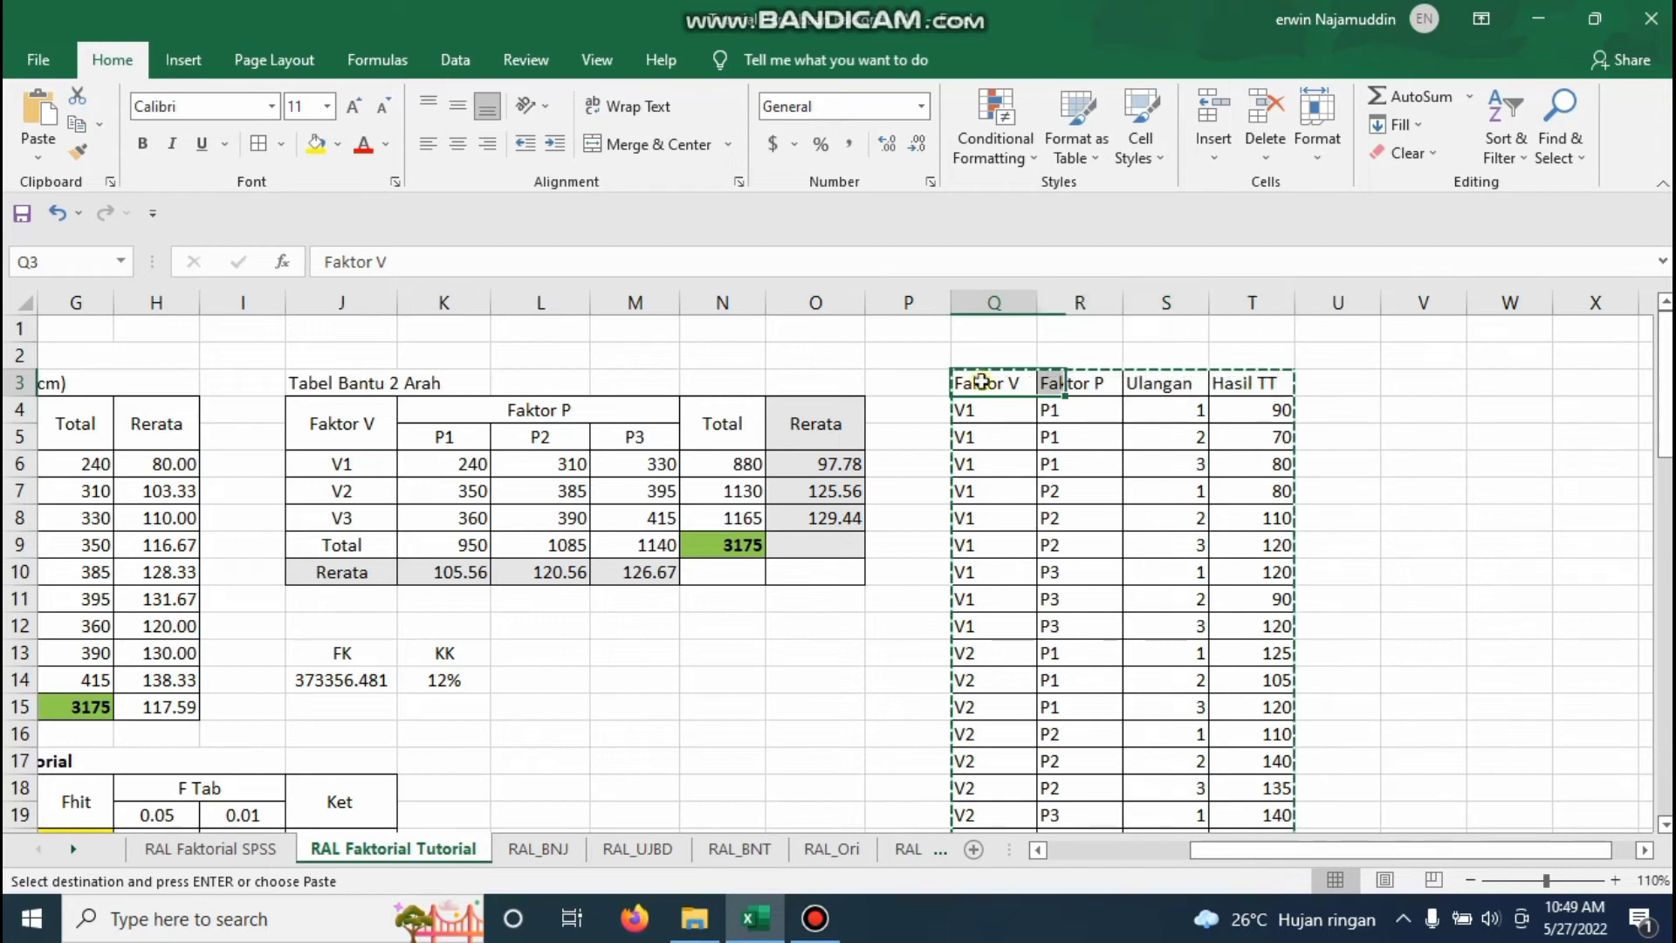
left_click(1080, 387)
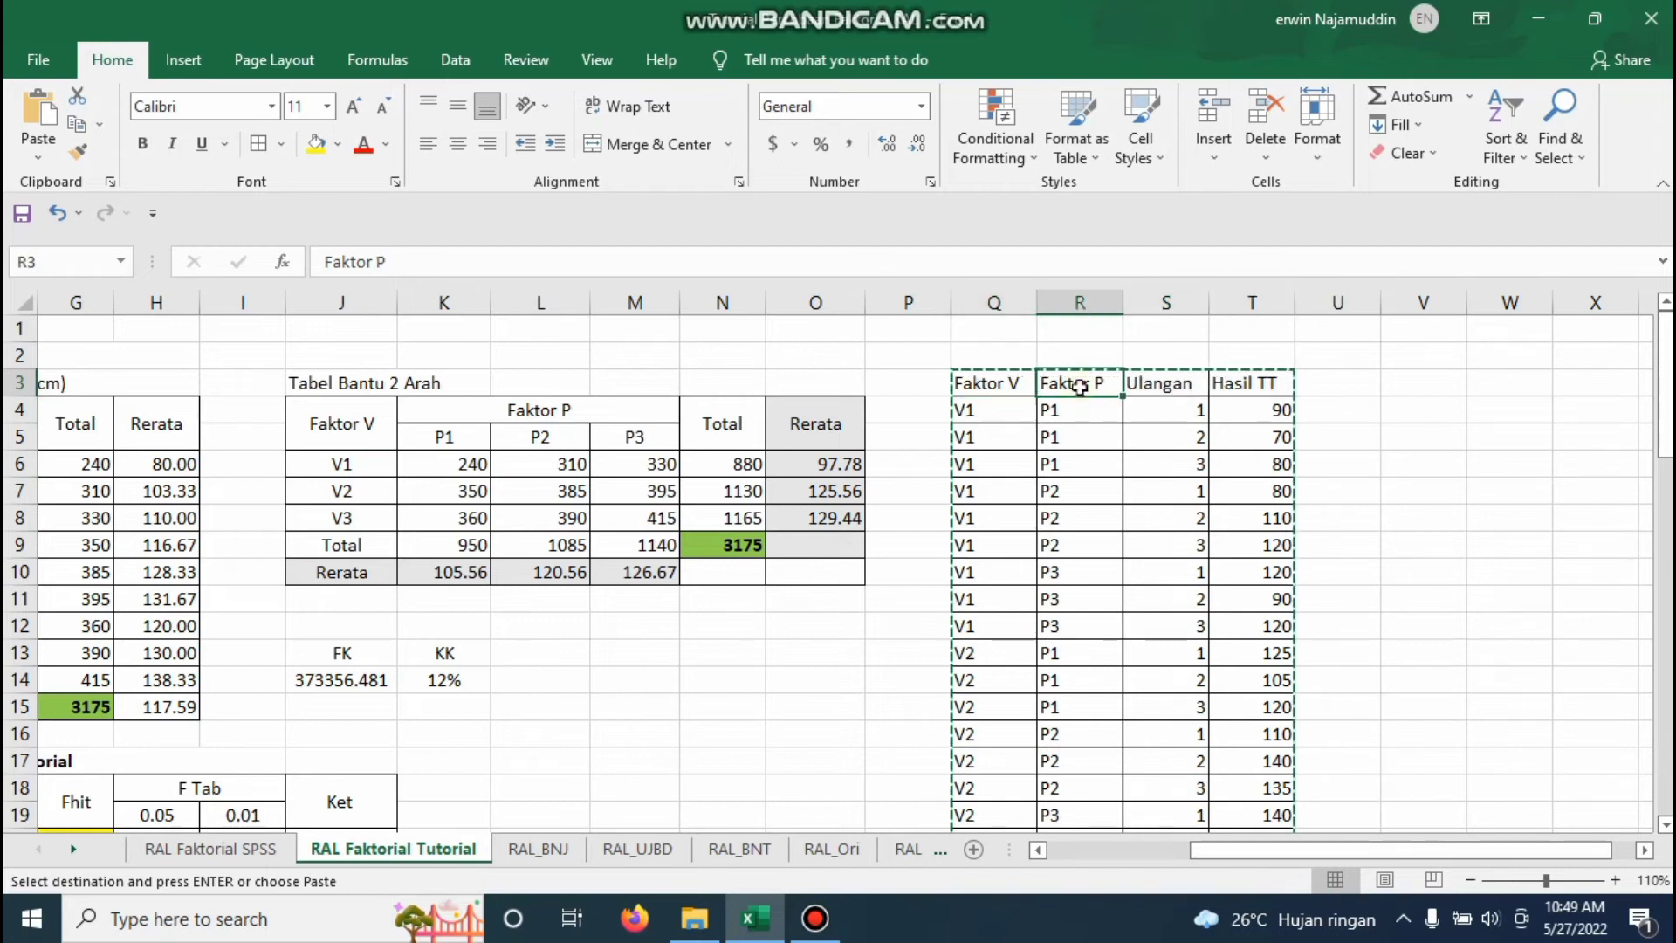
left_click(1159, 384)
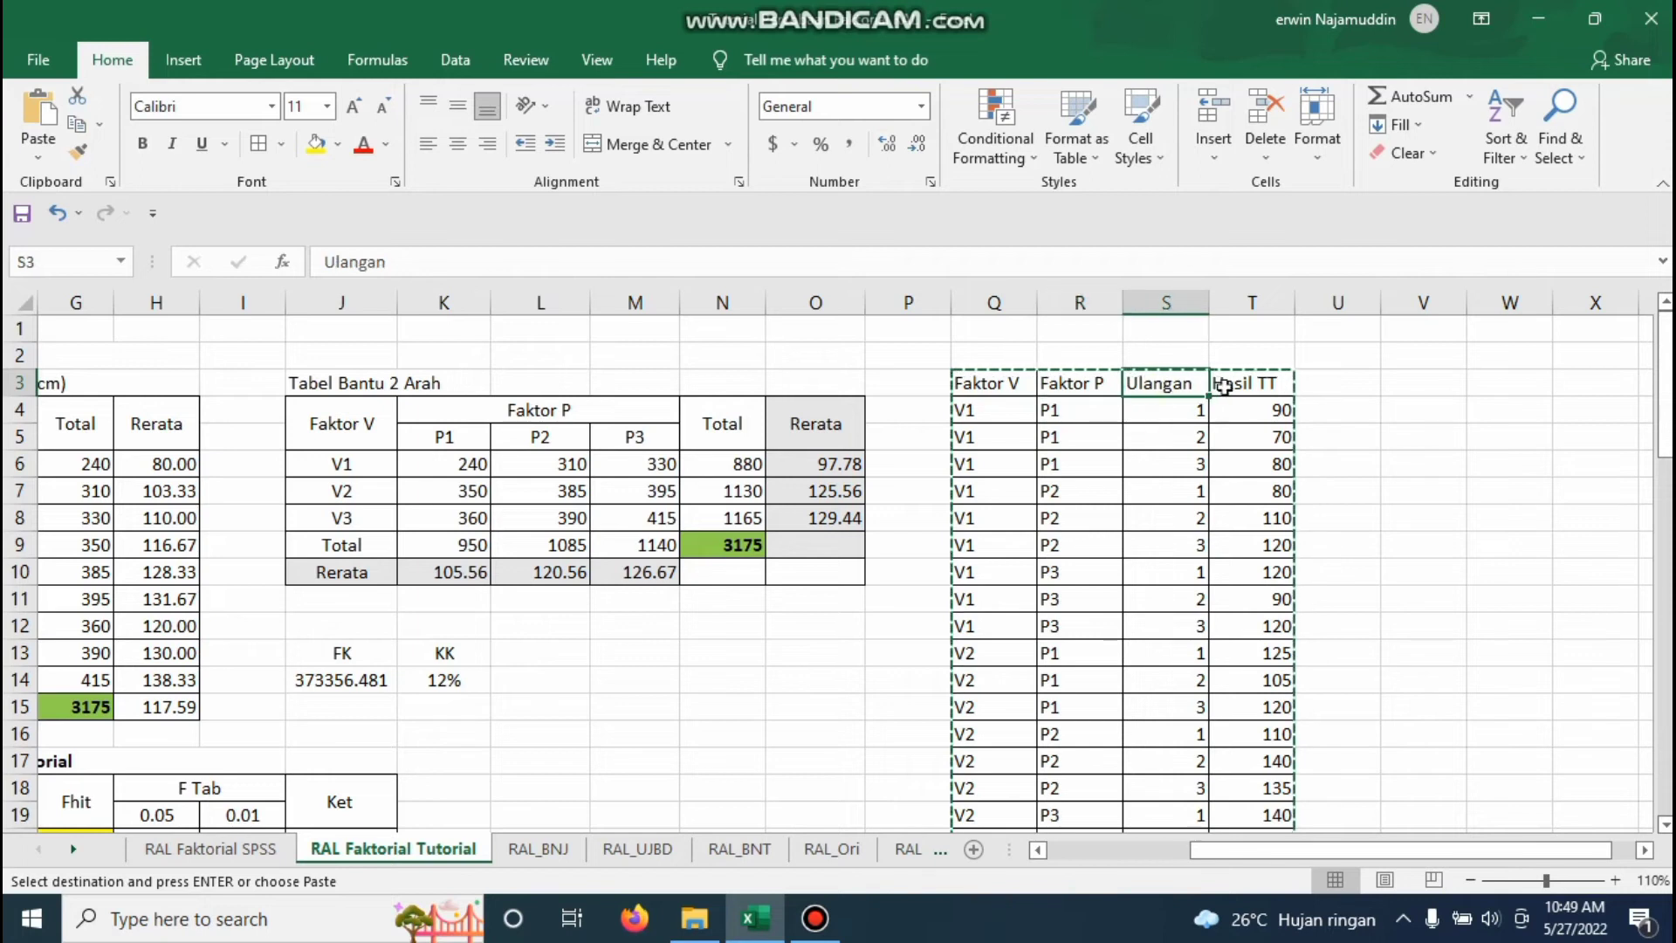
left_click(1222, 385)
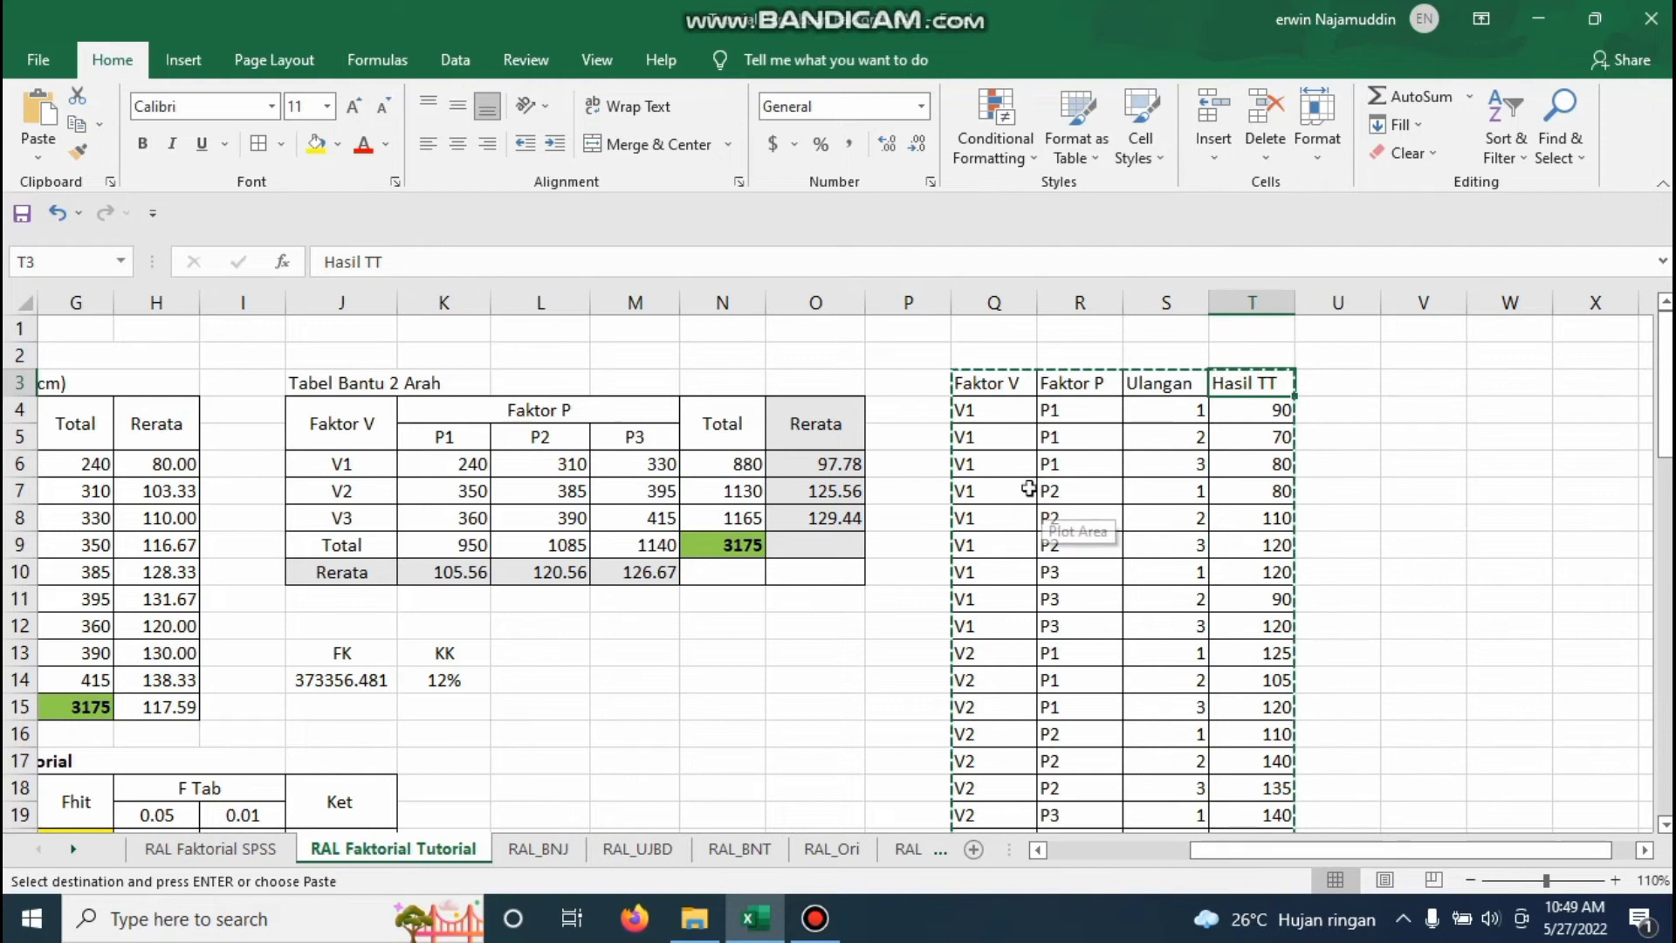
left_click(1063, 413)
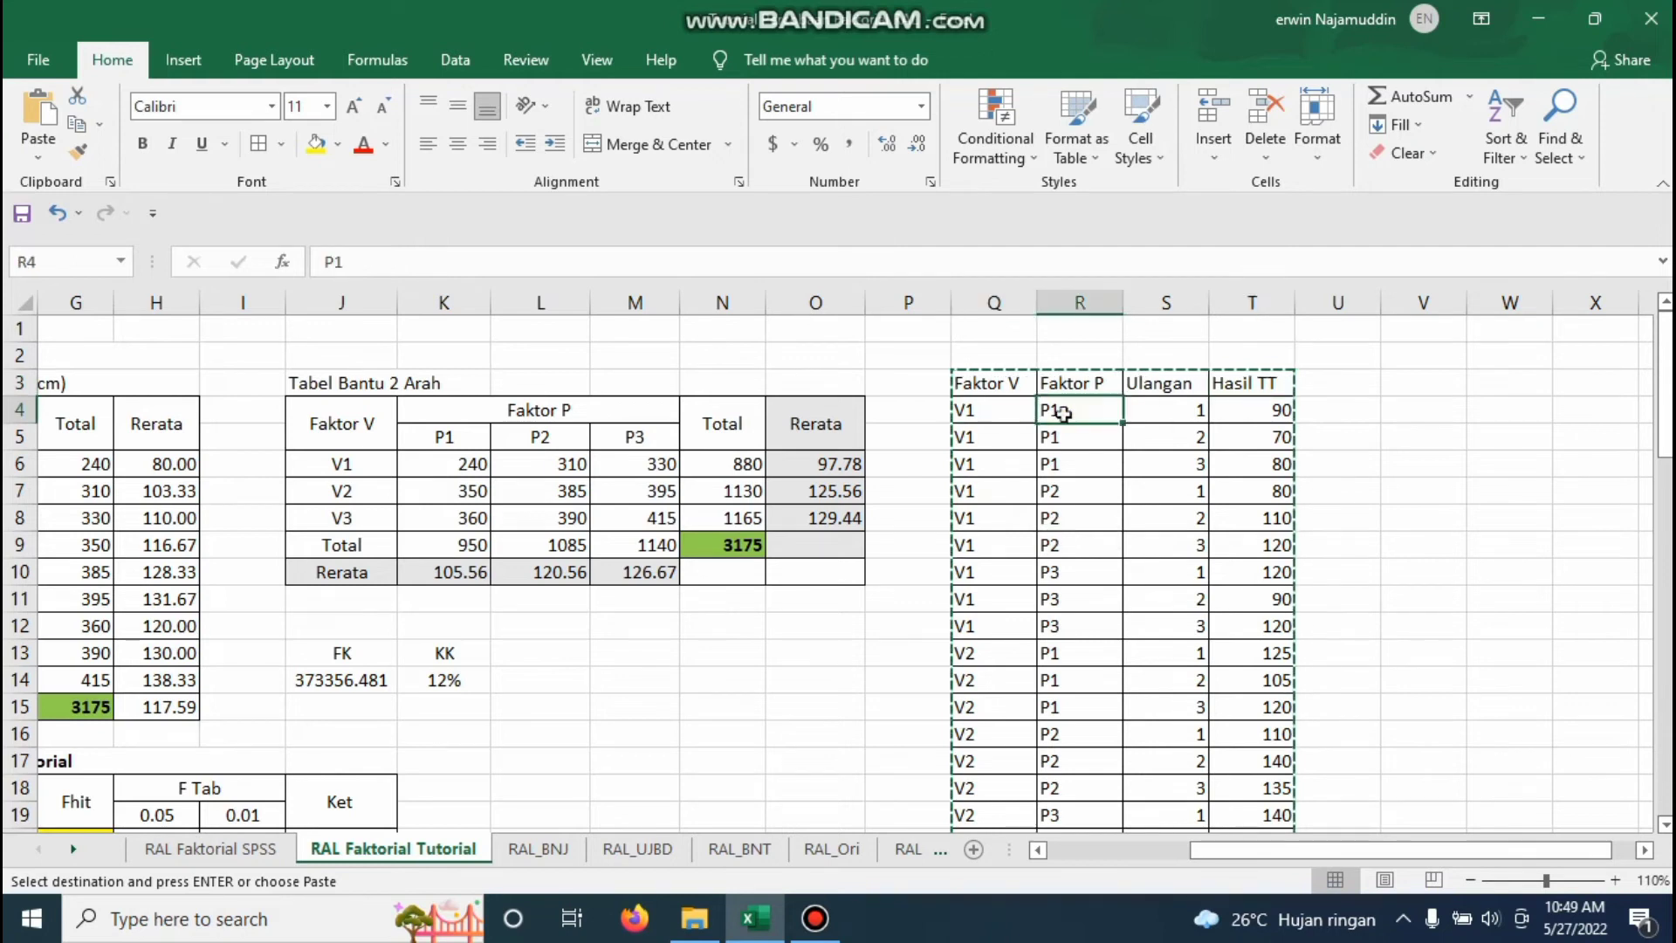
left_click(1057, 443)
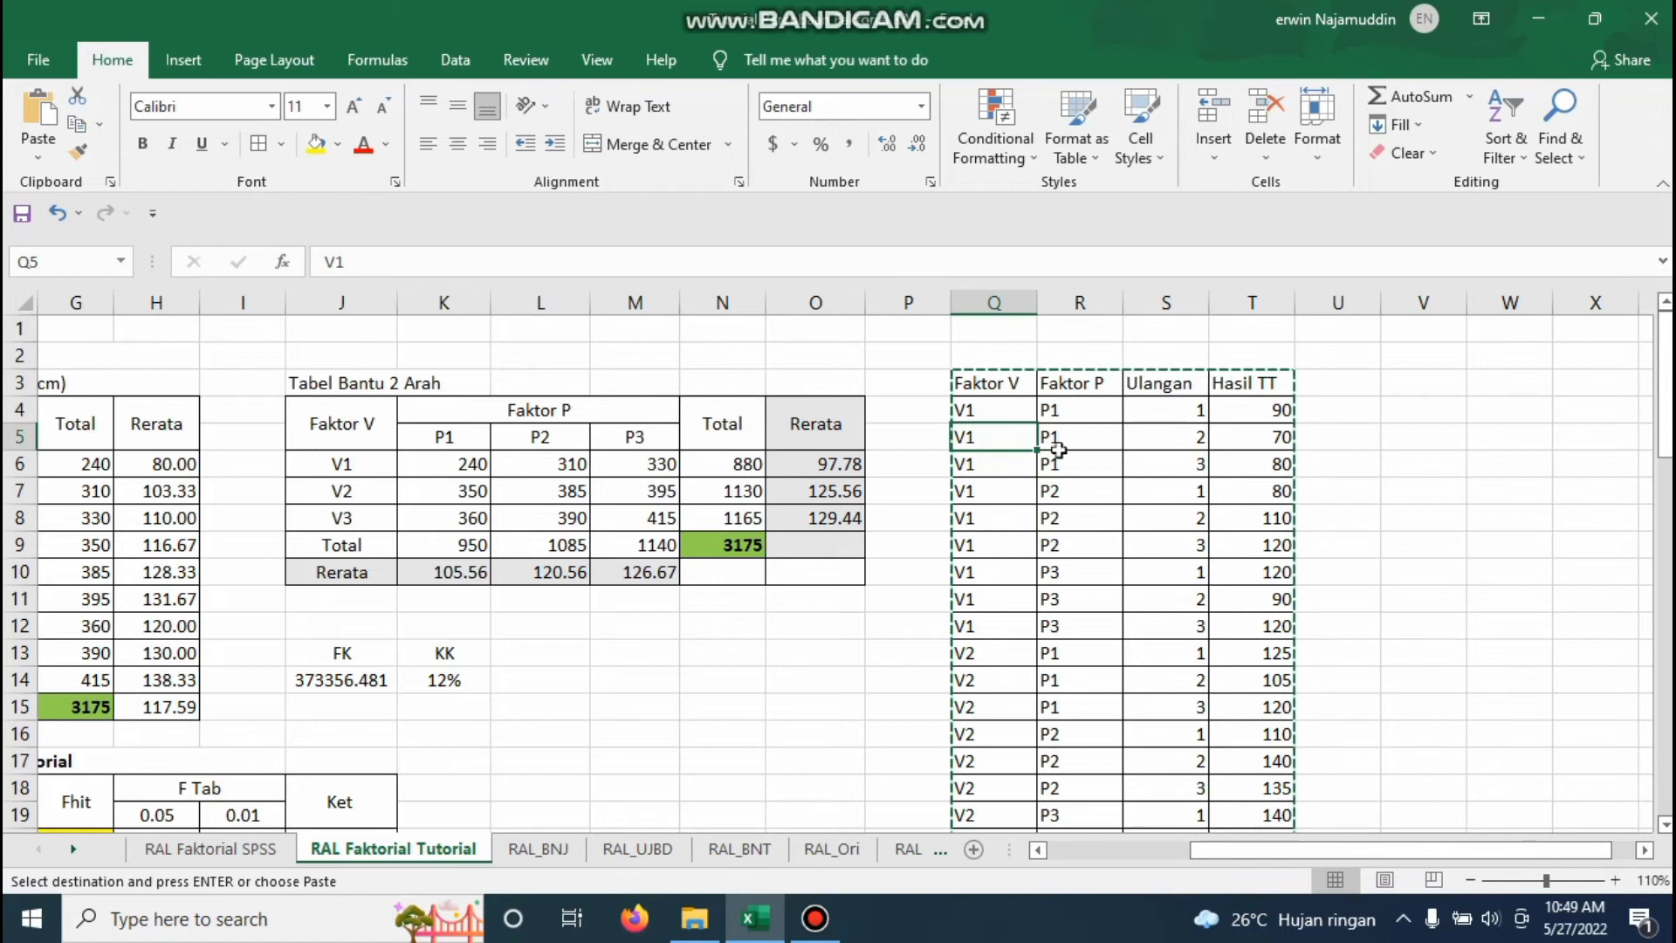
left_click(1154, 439)
left_click(1014, 463)
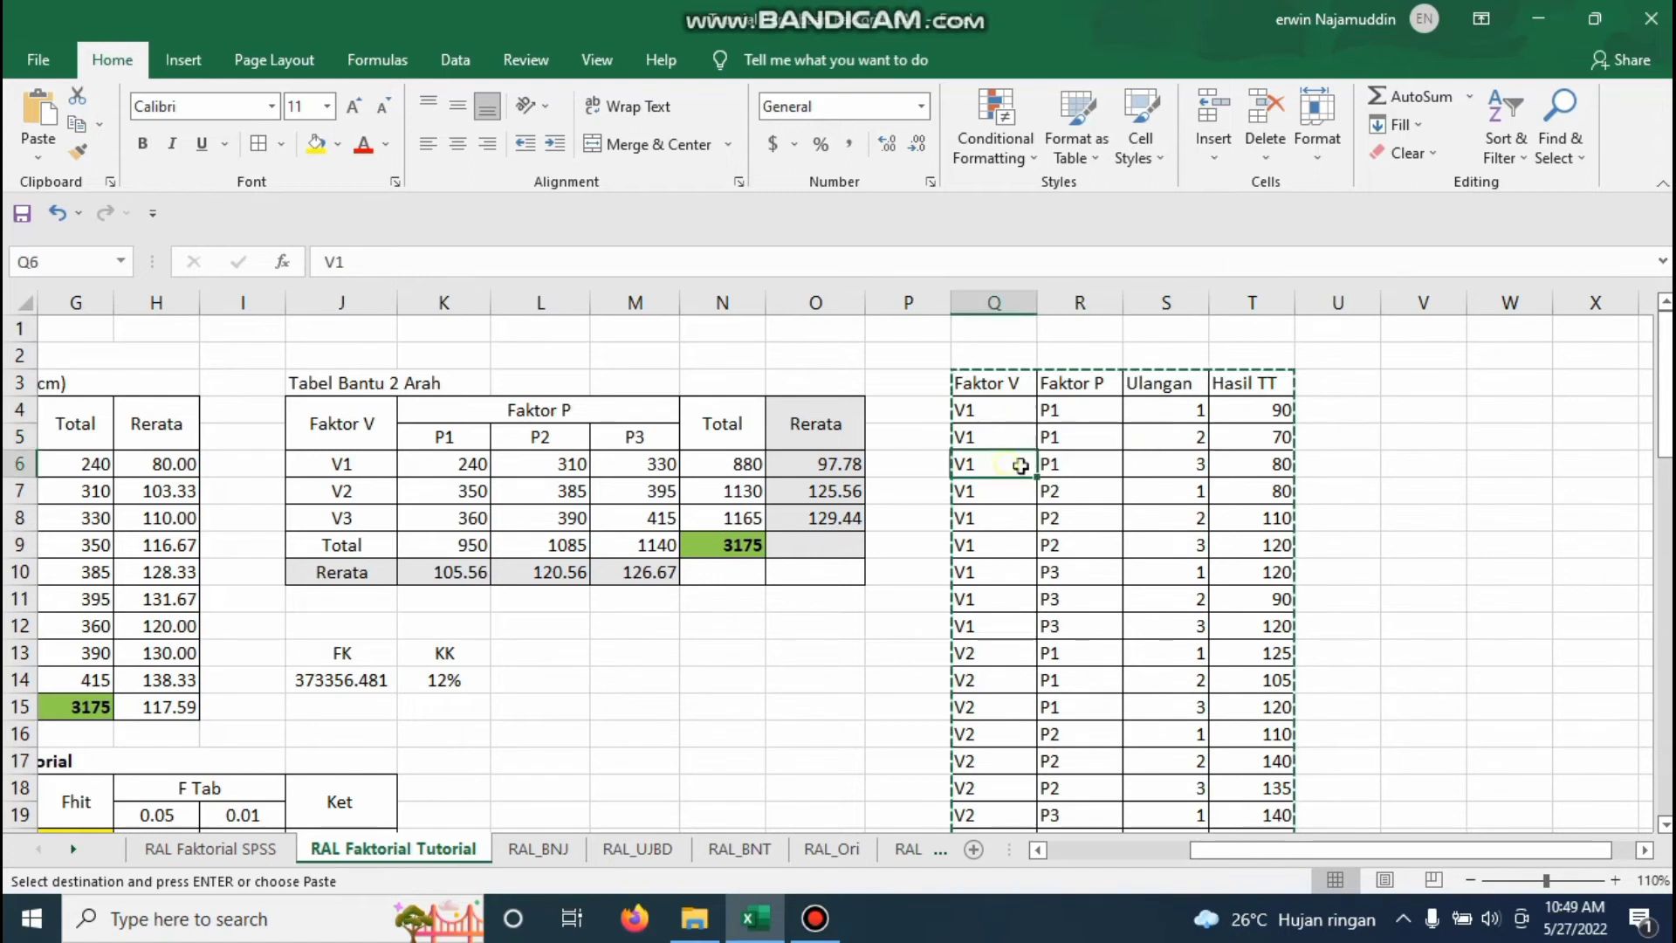
left_click(1079, 474)
left_click(1172, 468)
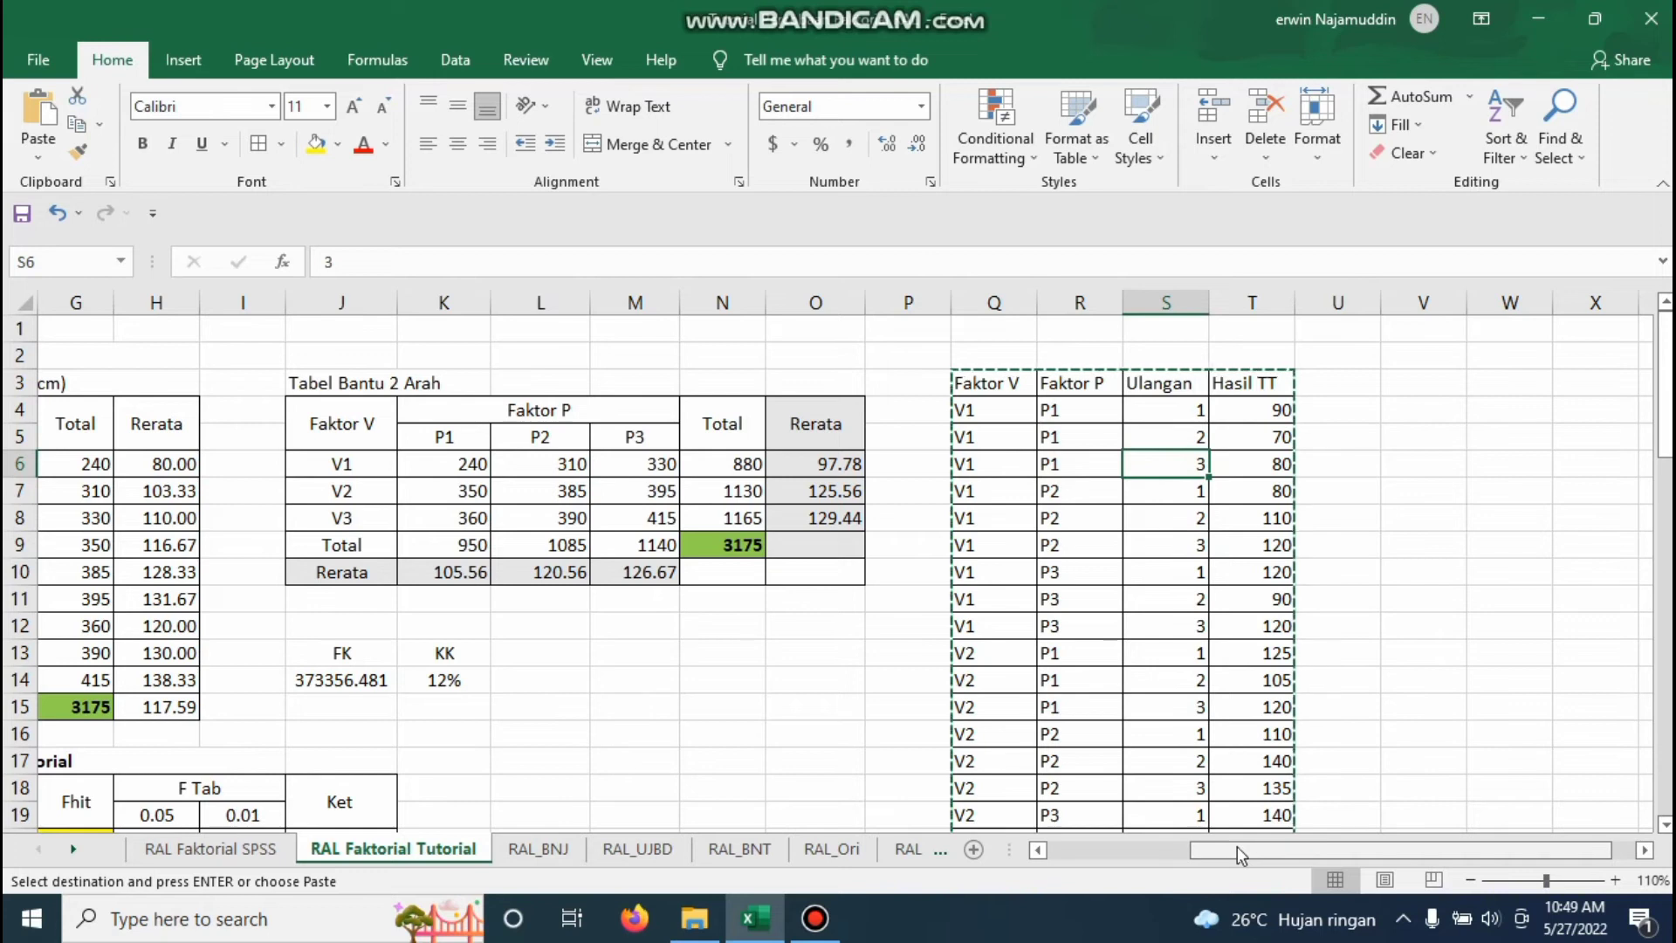
Compare the treatment and replication data in C6:F14 with the stacked list in columns Q to T.
left_click_drag(1240, 851, 1101, 840)
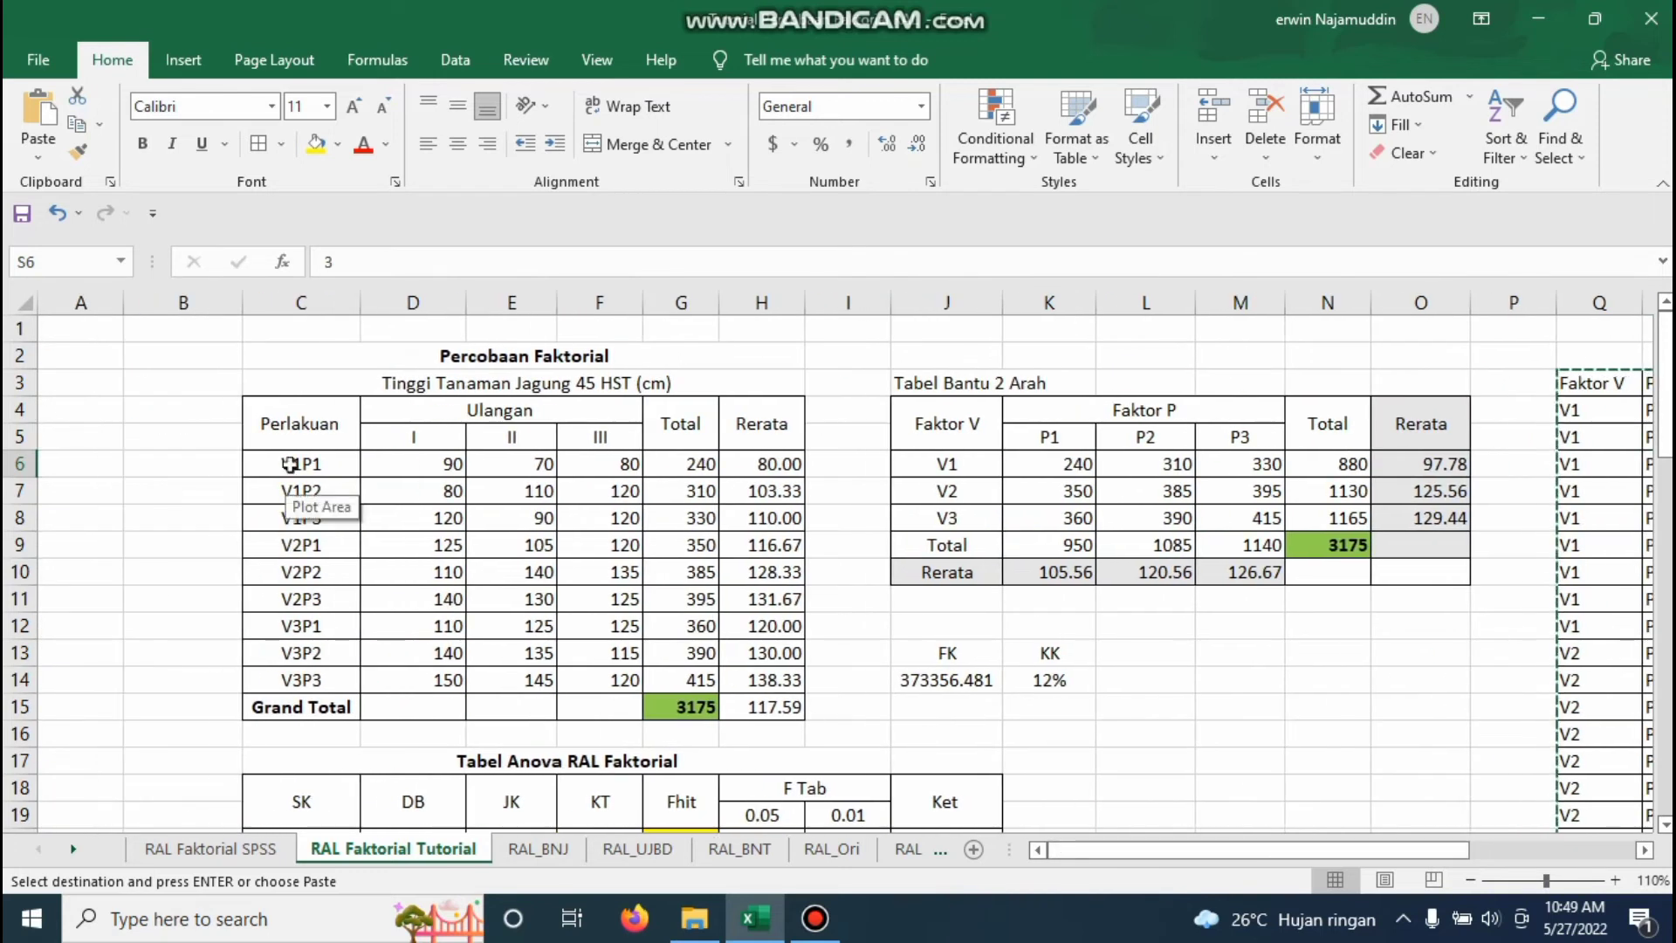
left_click_drag(288, 467, 441, 510)
left_click_drag(479, 573, 587, 683)
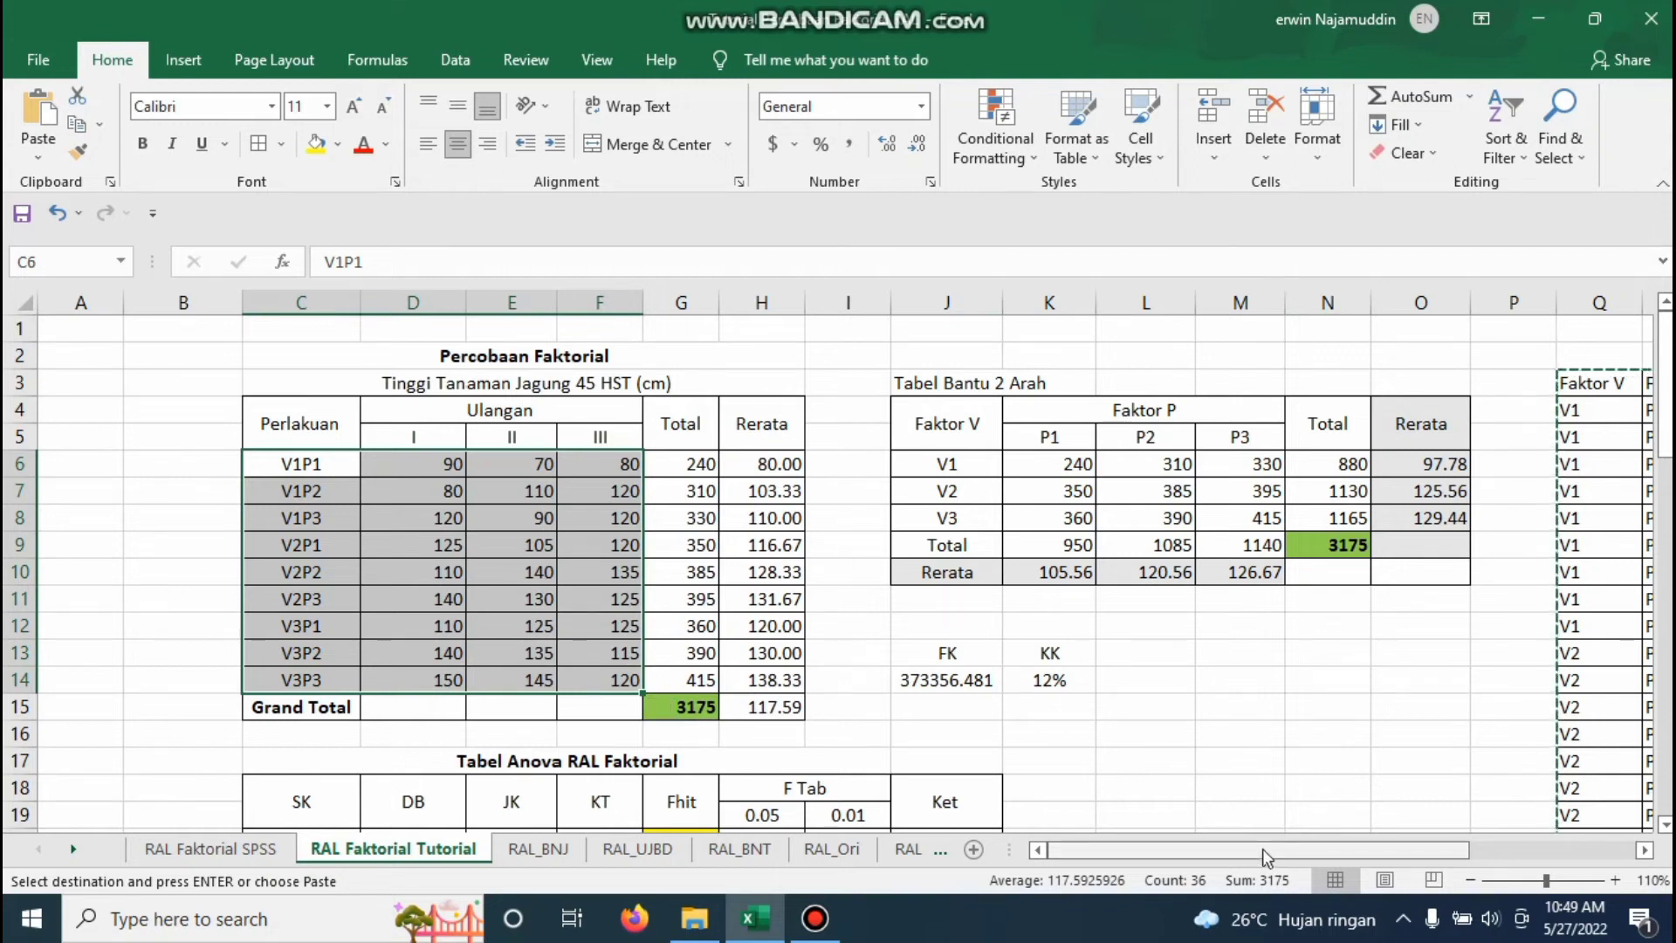
left_click_drag(1262, 849, 1361, 846)
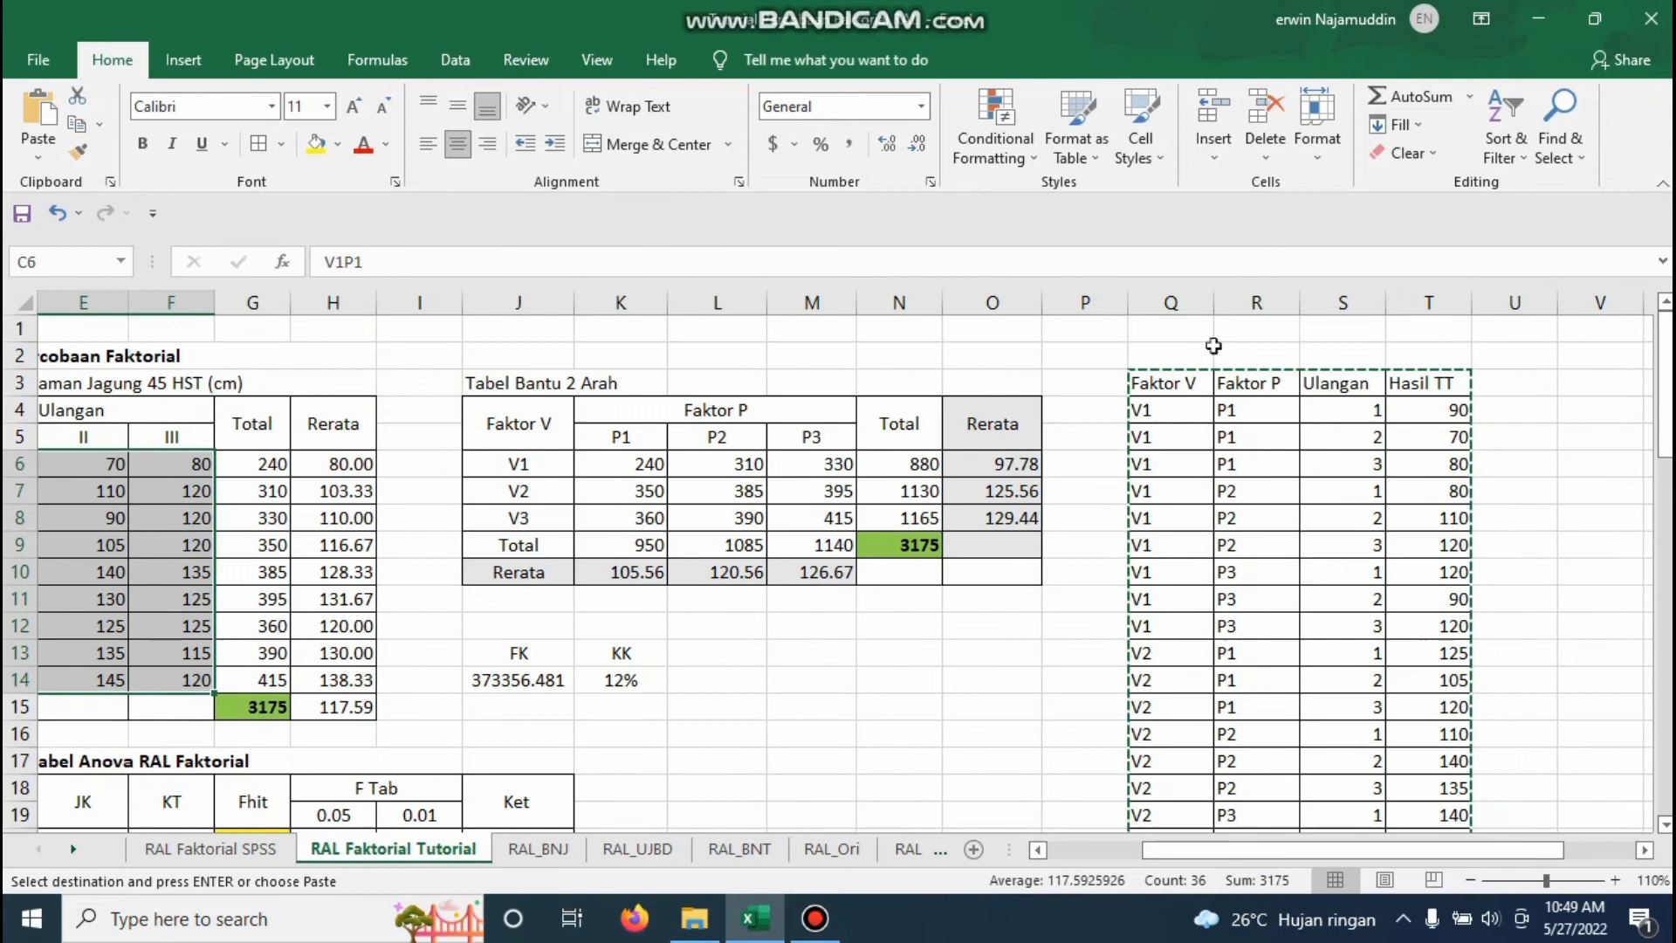
left_click(1169, 377)
left_click_drag(1169, 377, 1418, 632)
key("ctrl+v")
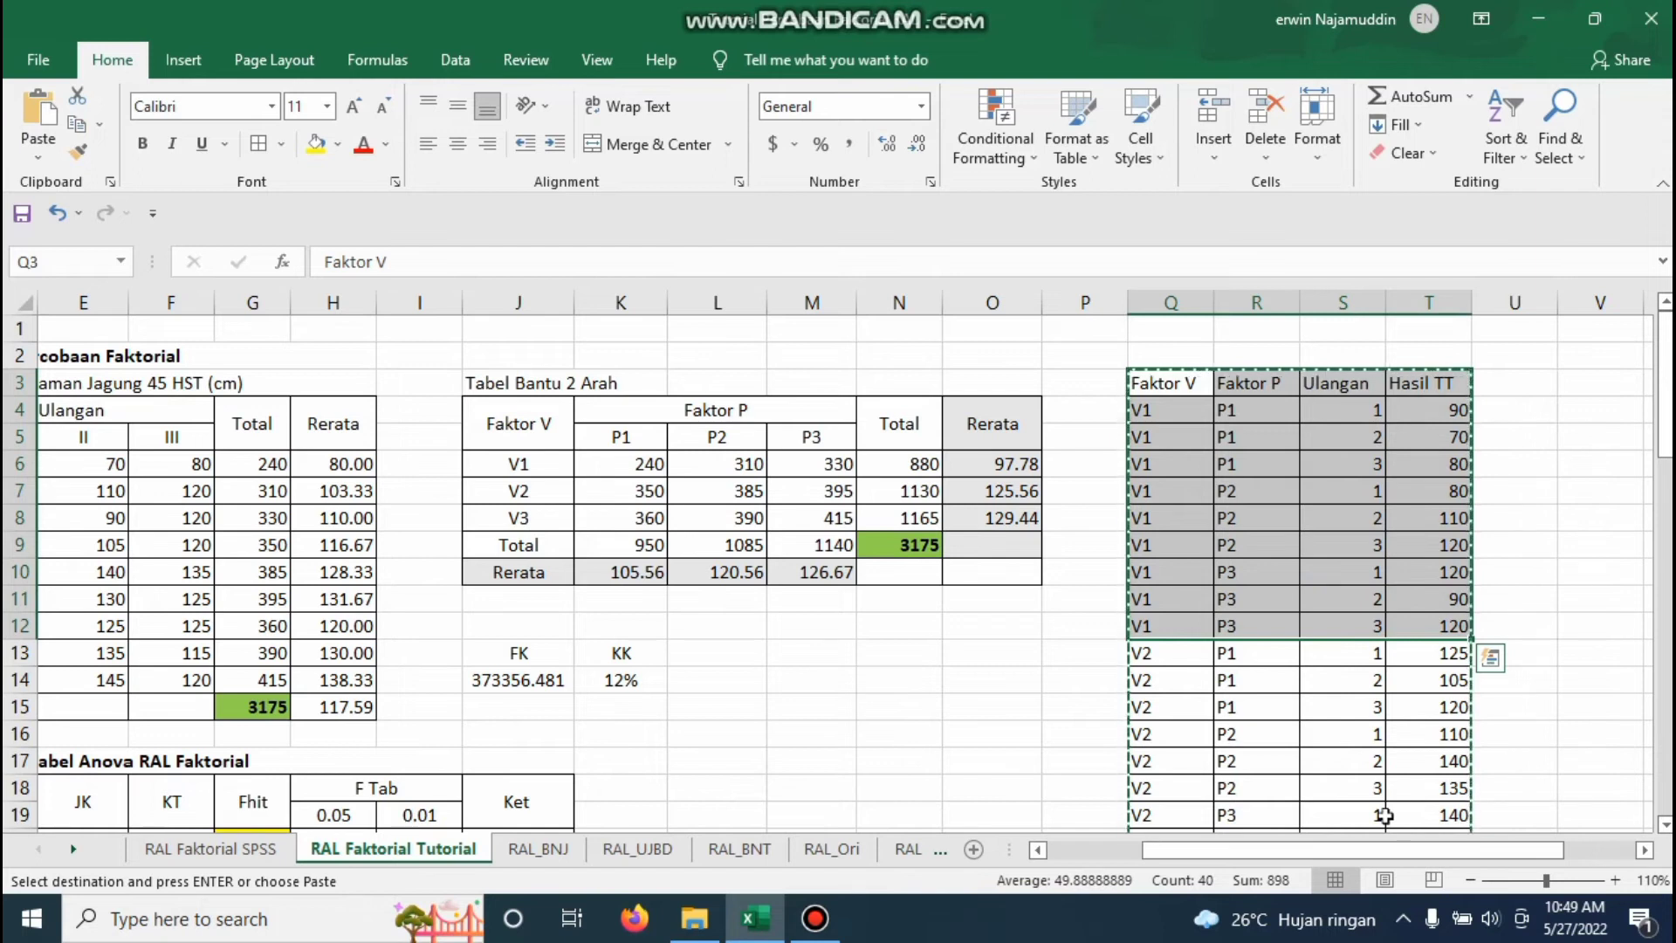
left_click(1373, 852)
left_click_drag(1344, 851, 1403, 851)
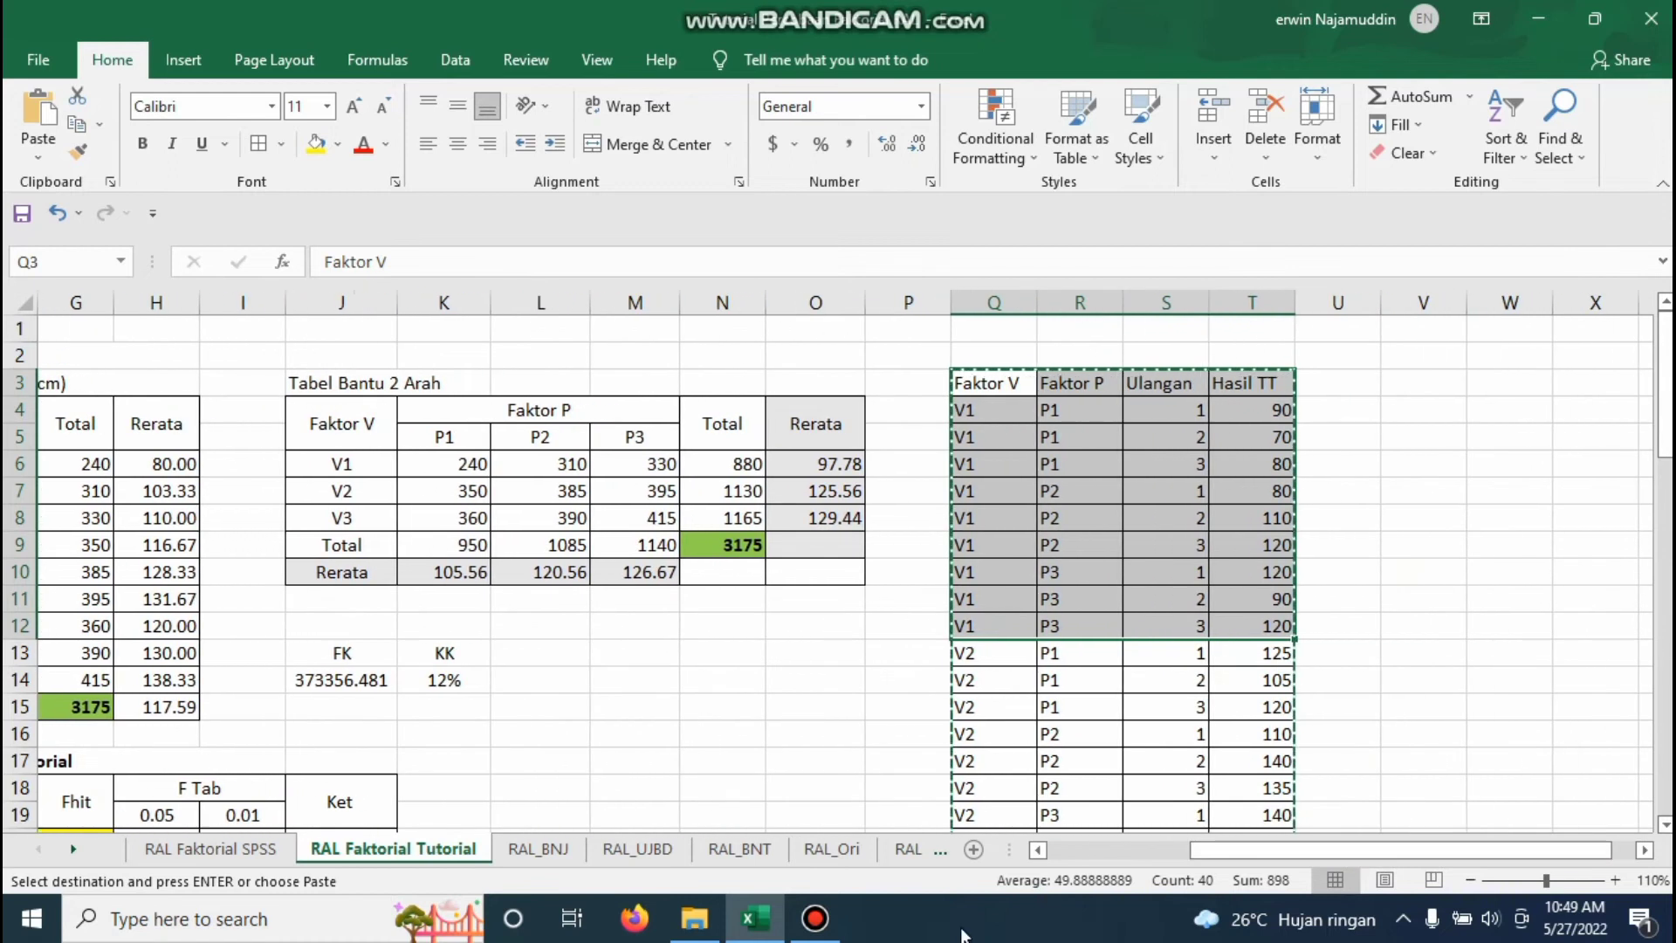
Minimize Excel, launch Minitab, and switch its layout to Data Only.
left_click(1534, 14)
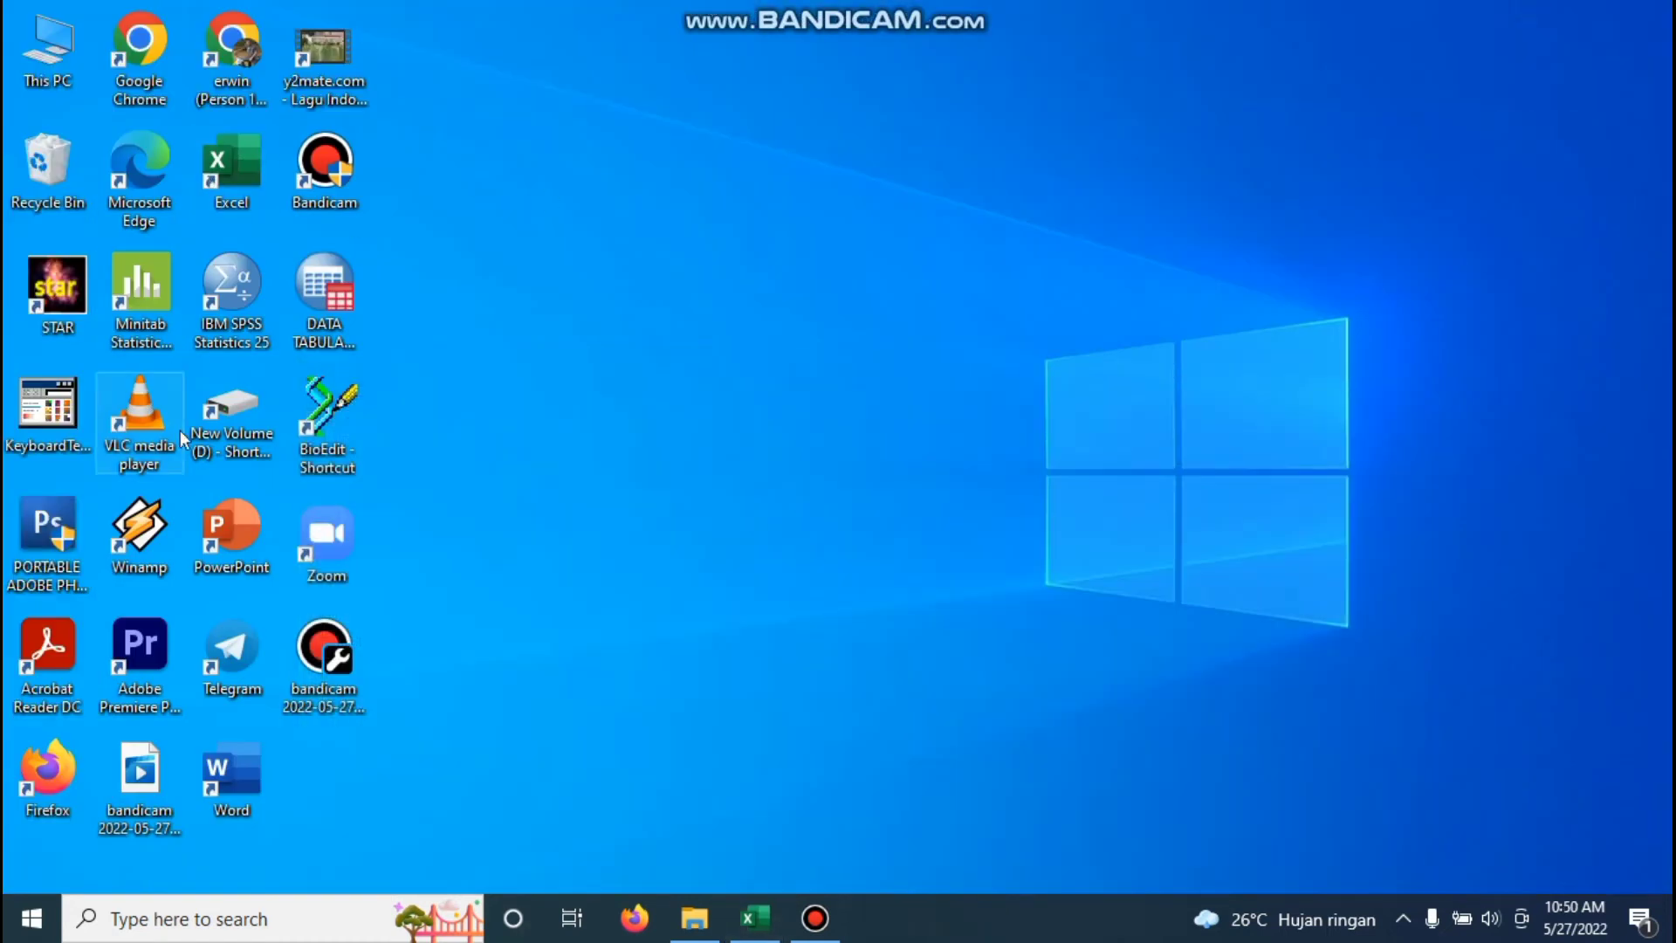
double_click(161, 290)
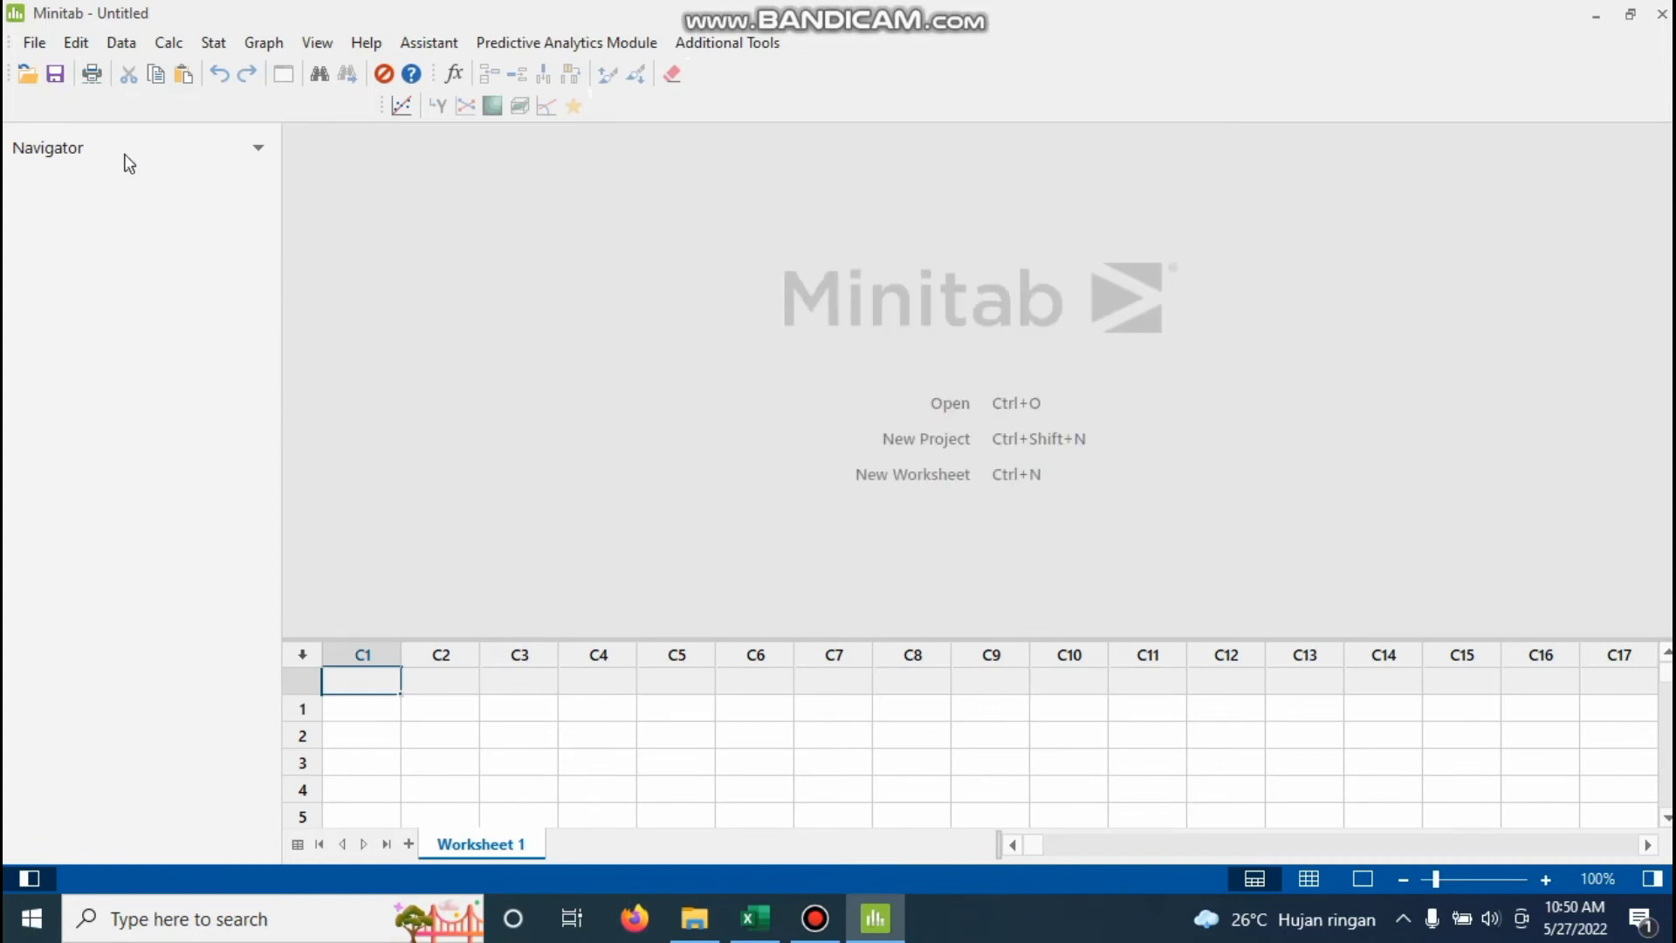
left_click(319, 49)
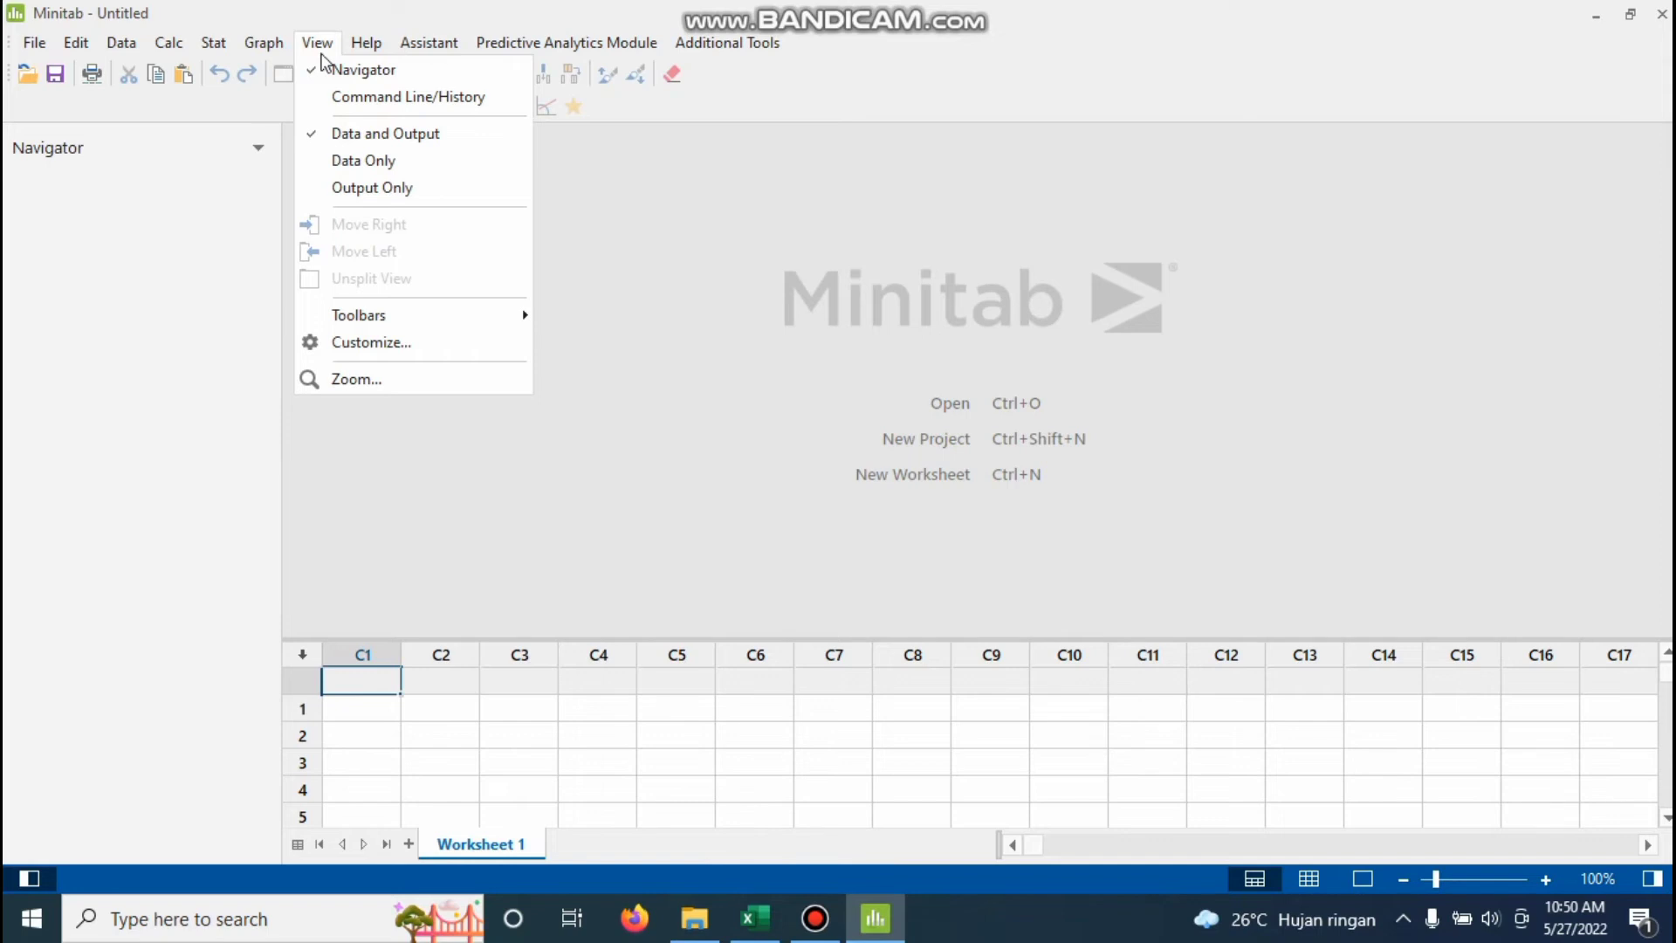
left_click(356, 162)
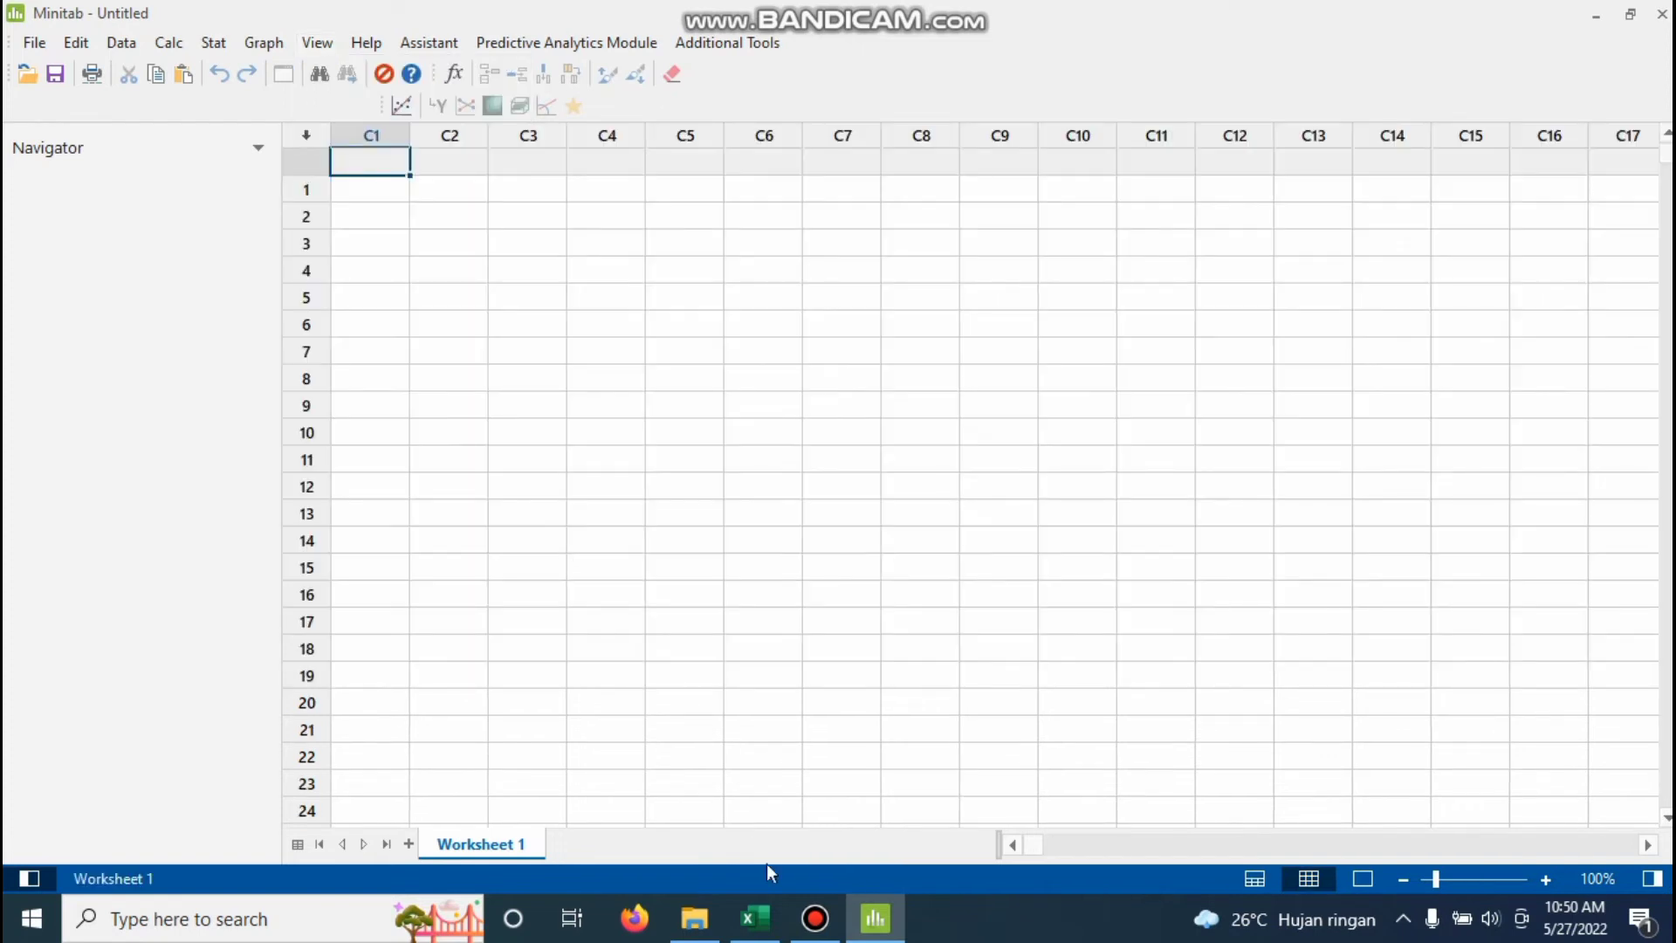
Return to Excel and copy the stacked data including its headers, range Q3:T30.
left_click(755, 918)
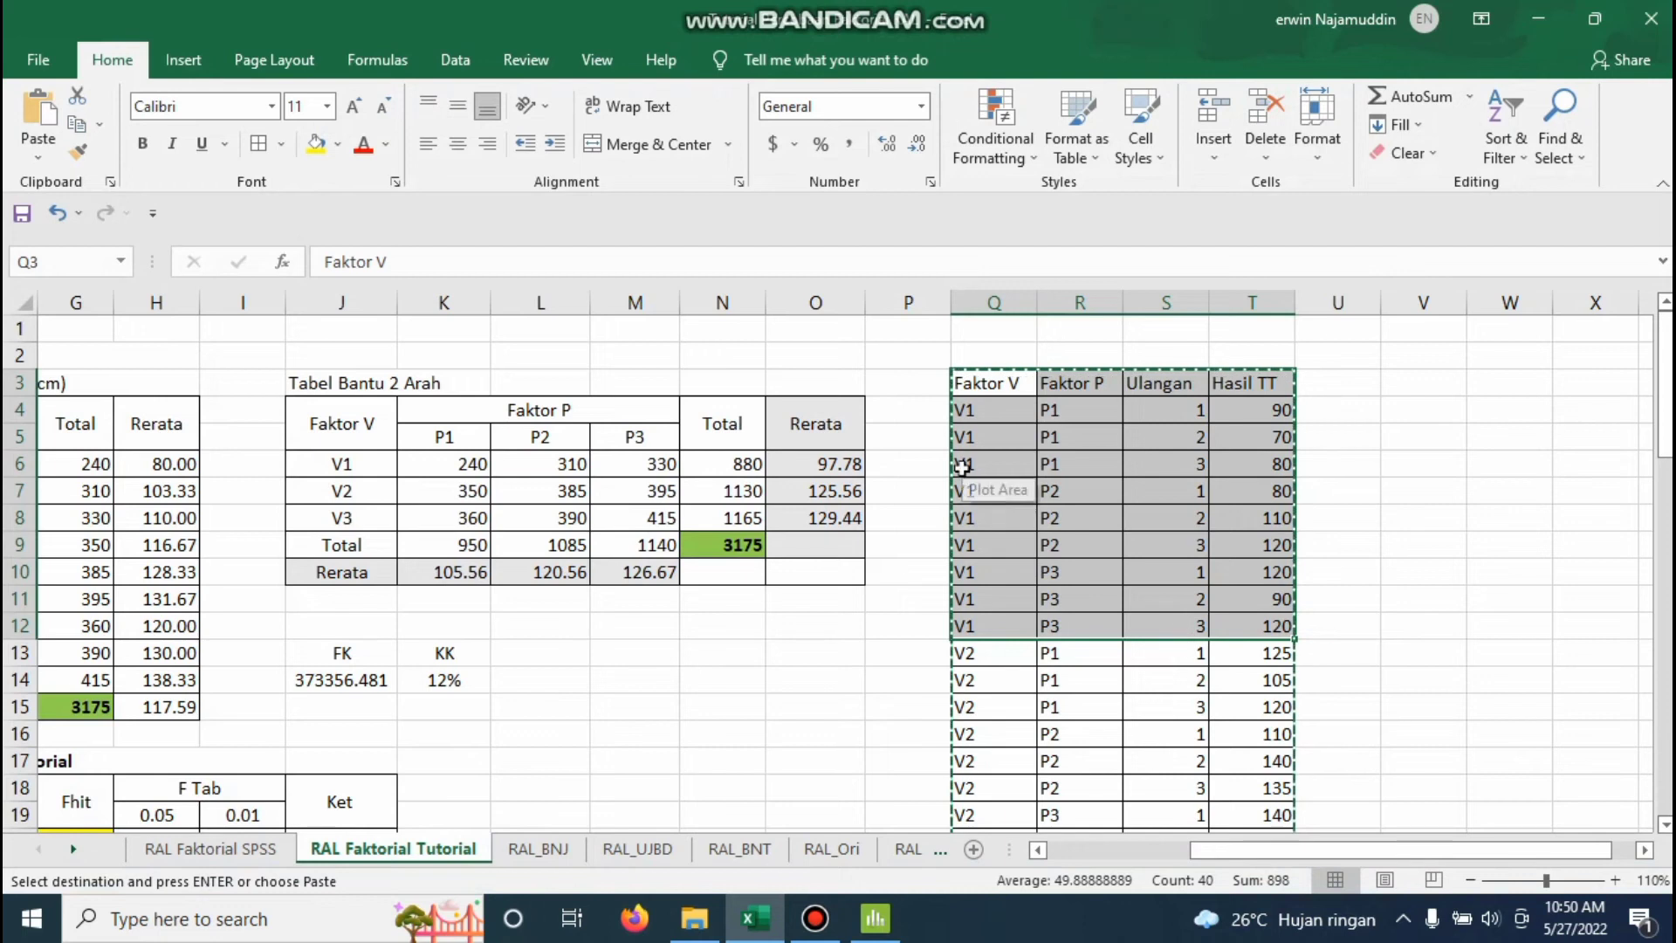
left_click(994, 386)
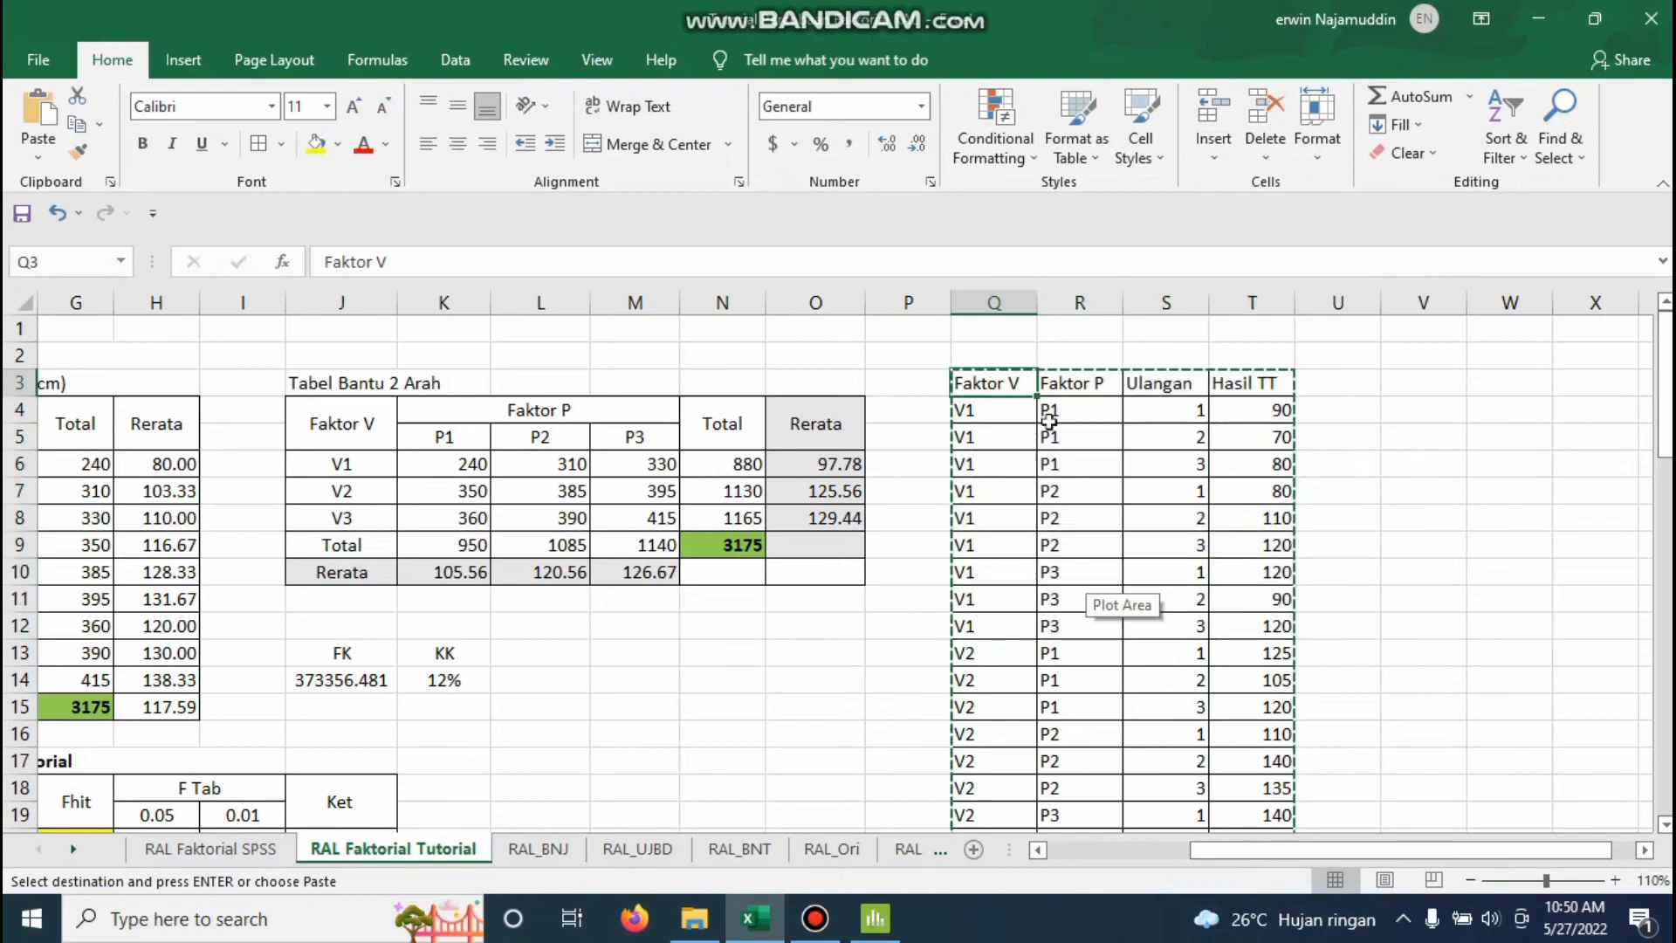
left_click_drag(1021, 385, 1258, 776)
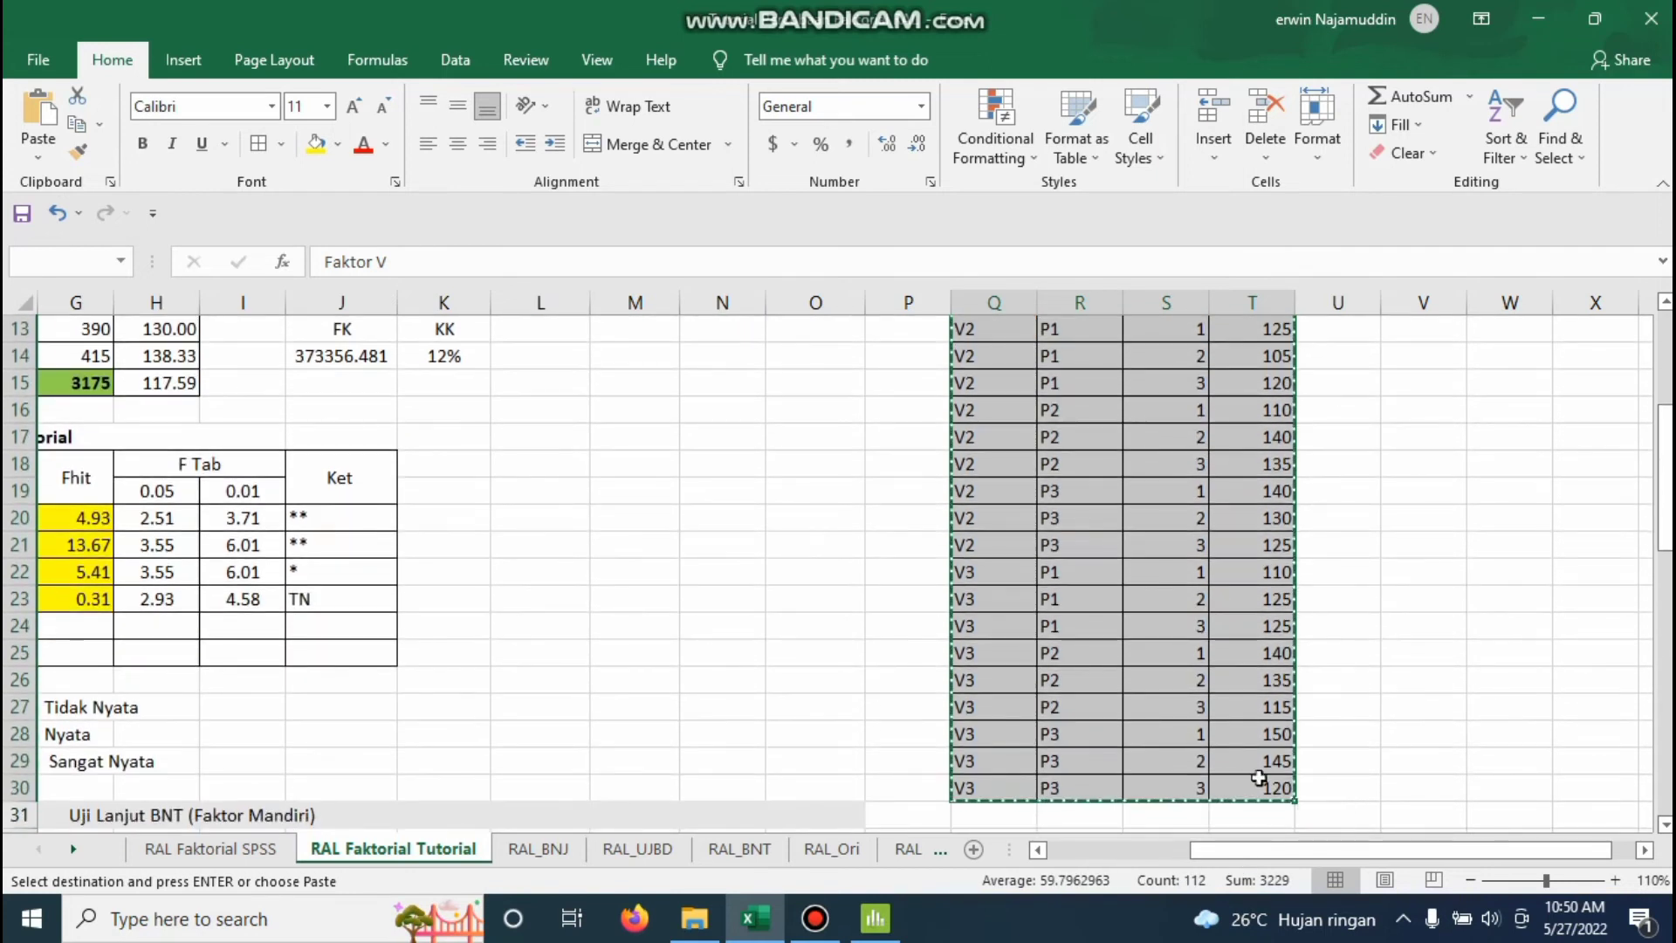
right_click(1120, 446)
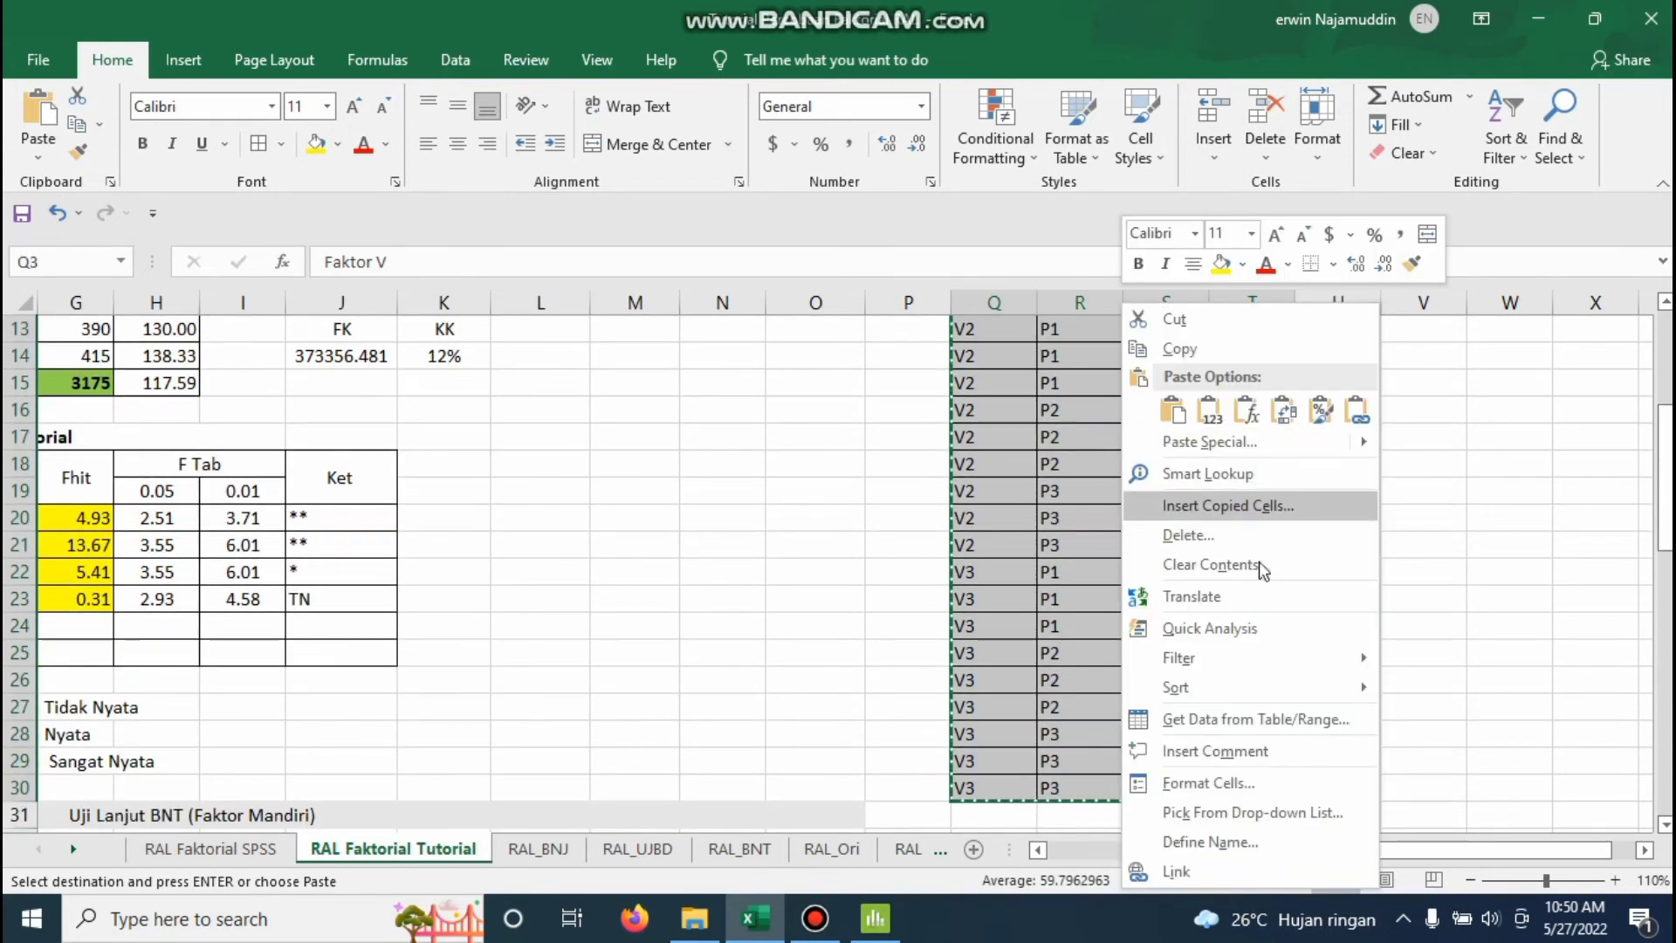
left_click(1178, 348)
scroll(816, 790, "up", 4)
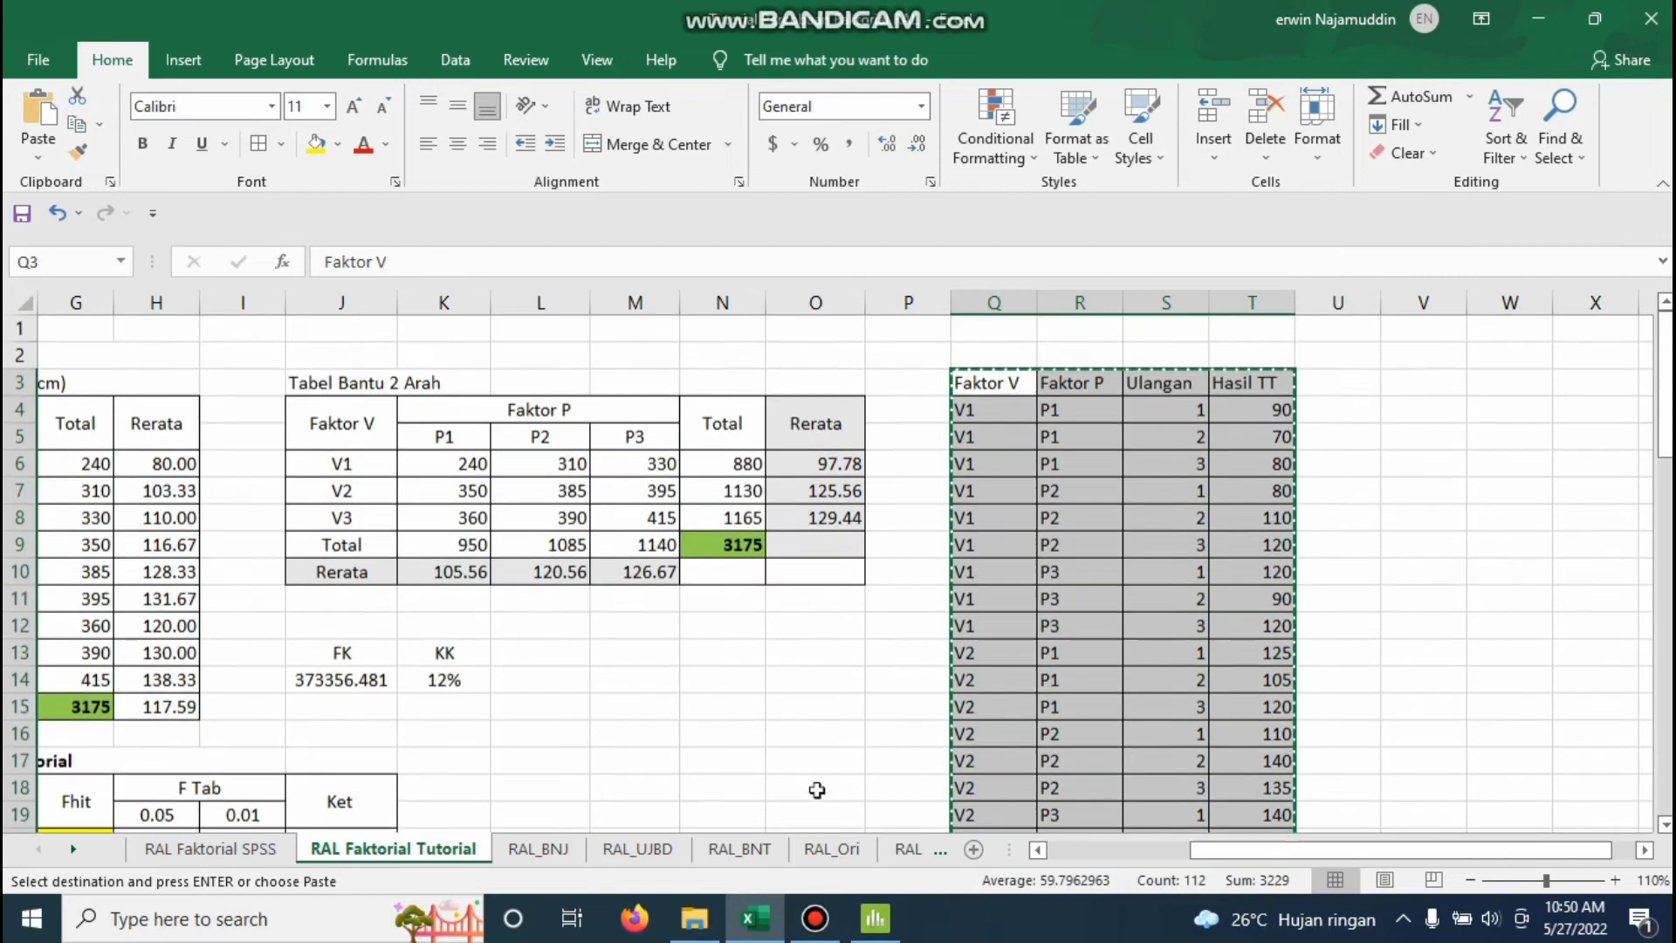
Switch to Minitab and paste the copied data with its headers into Worksheet 1, starting at the name row of column C1.
left_click(875, 918)
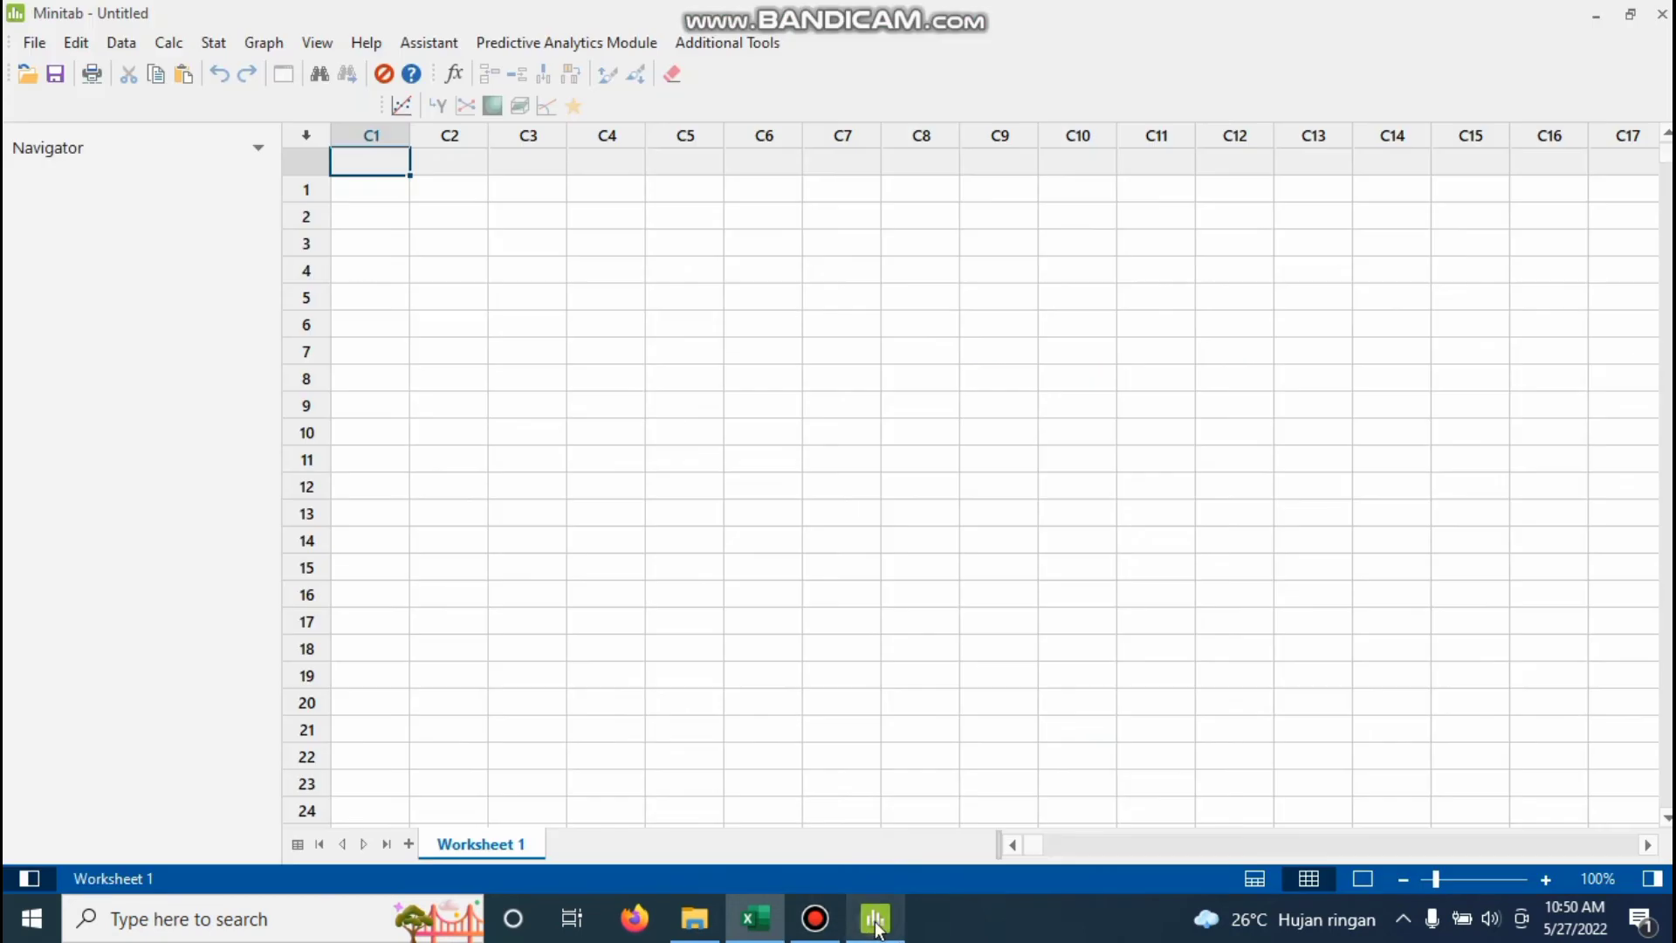
right_click(376, 162)
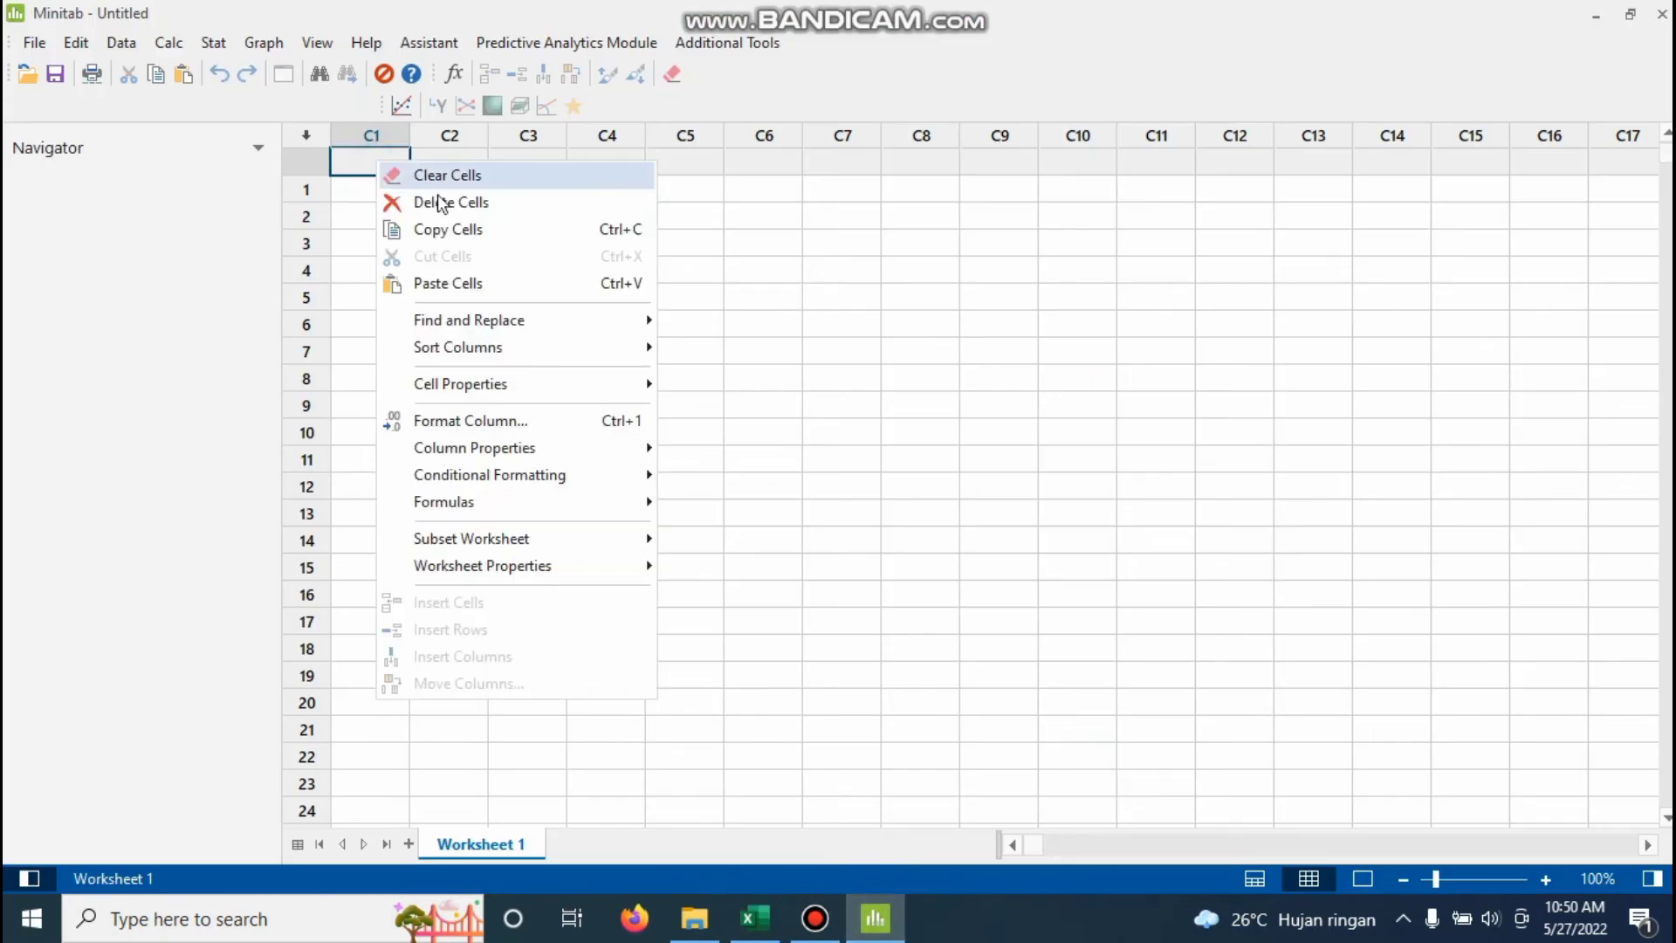
left_click(463, 284)
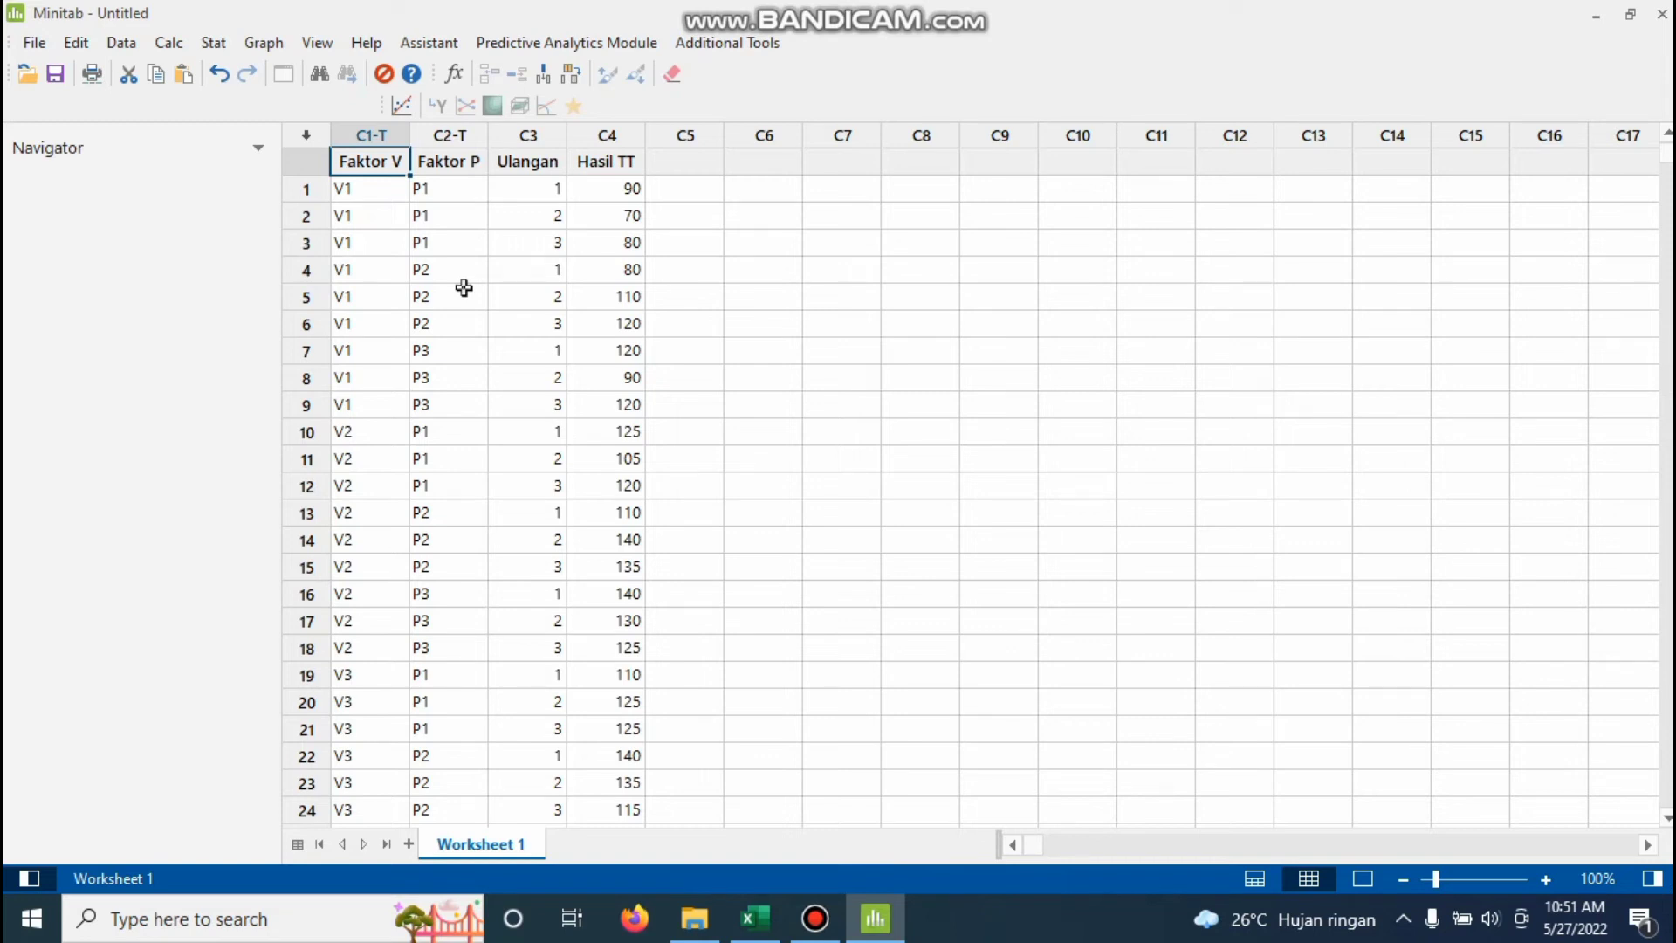
Start Fit General Linear Model from the ANOVA analyses and set Hasil TT as the response.
left_click(227, 48)
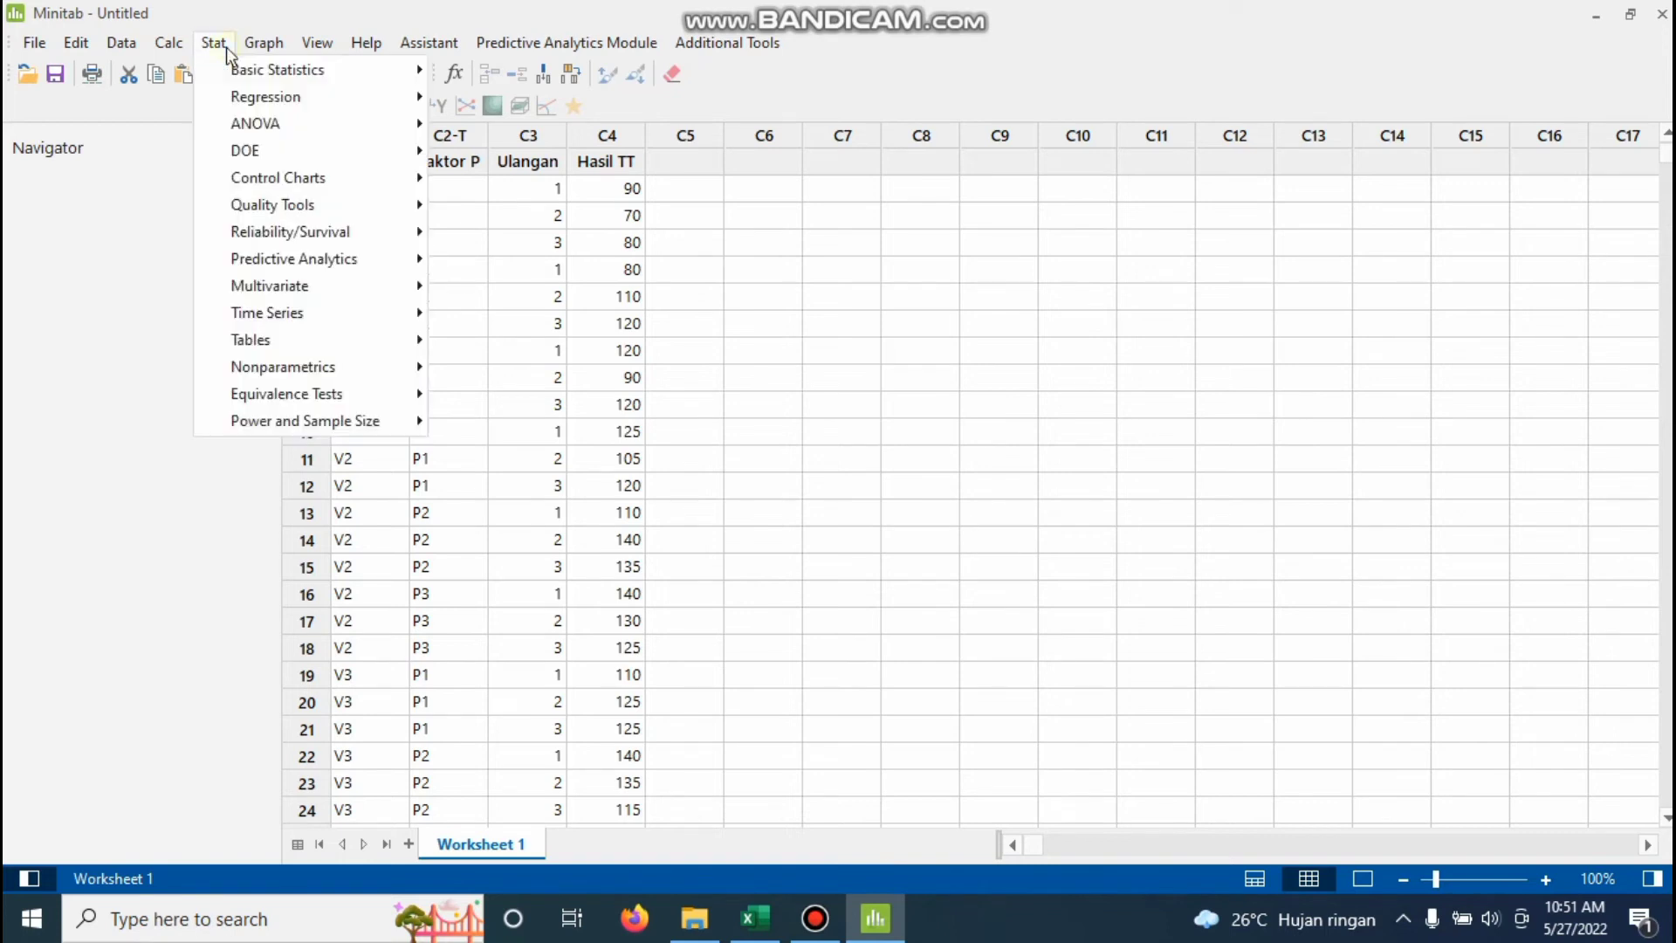
mouse_move(343, 126)
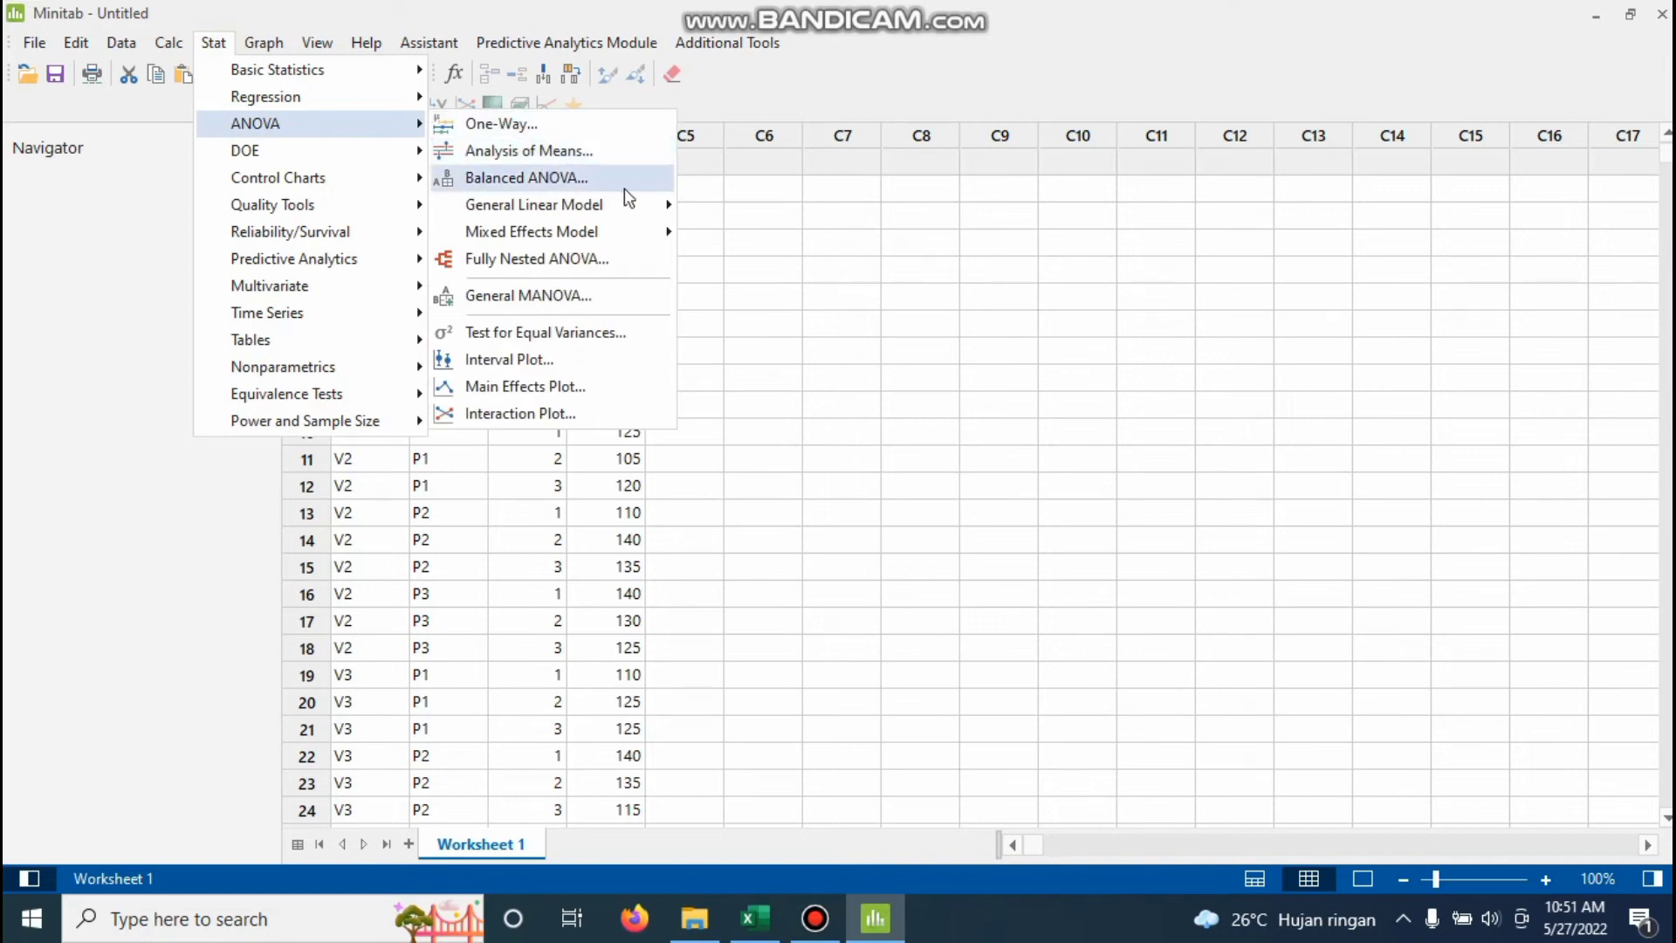
mouse_move(641, 199)
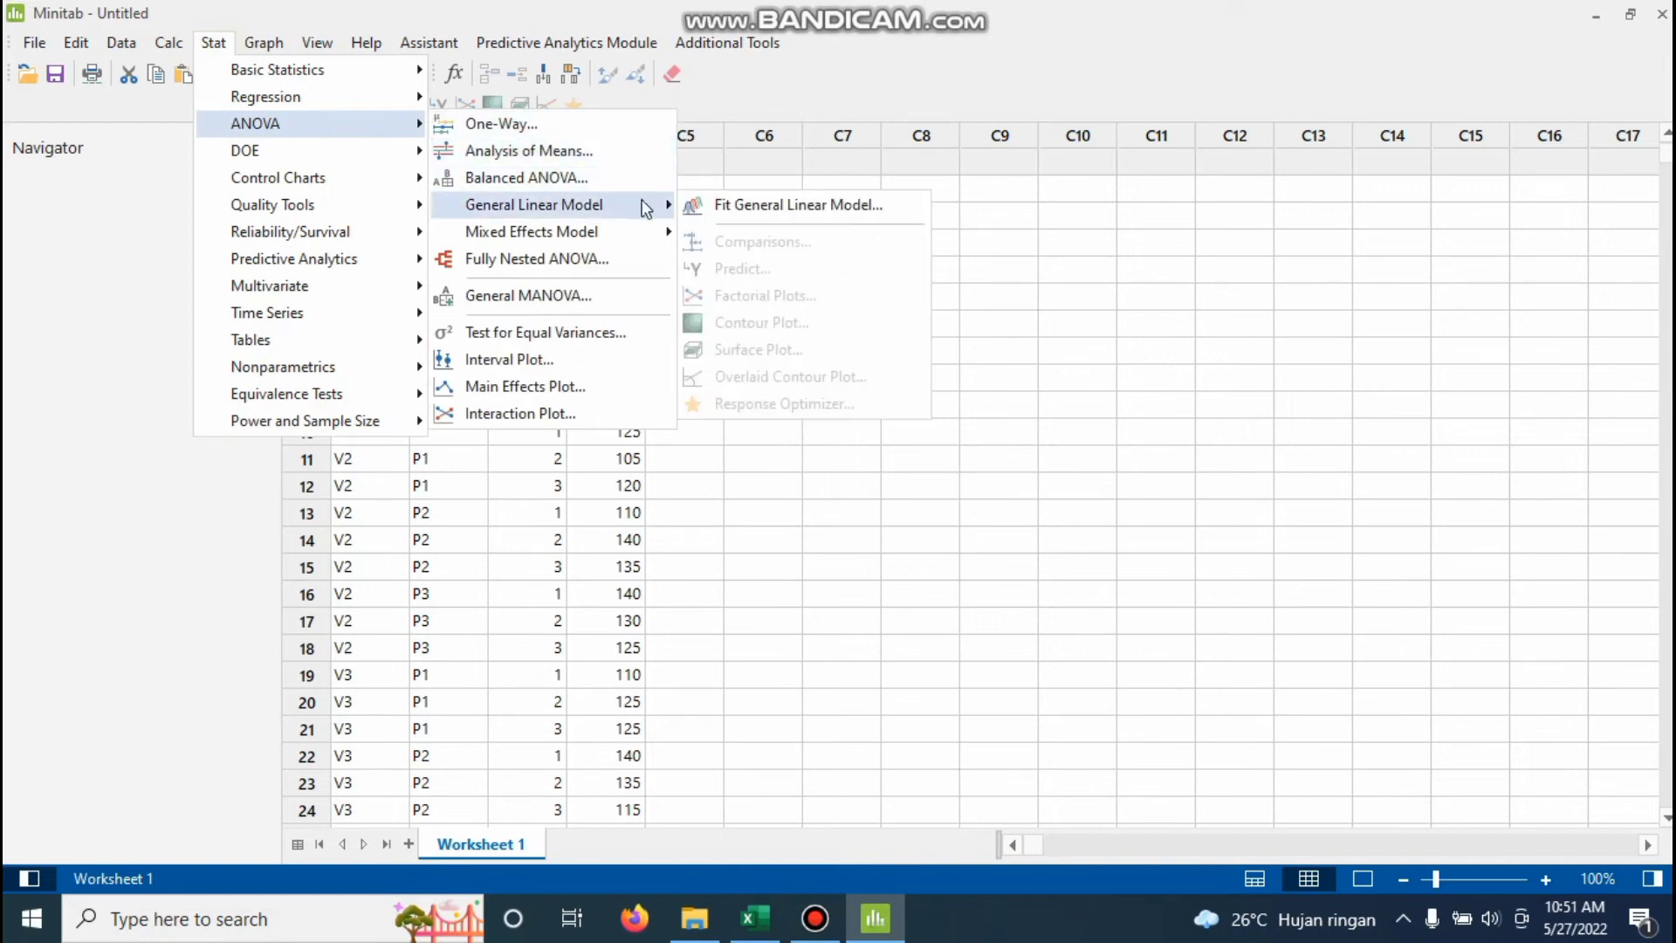
left_click(747, 211)
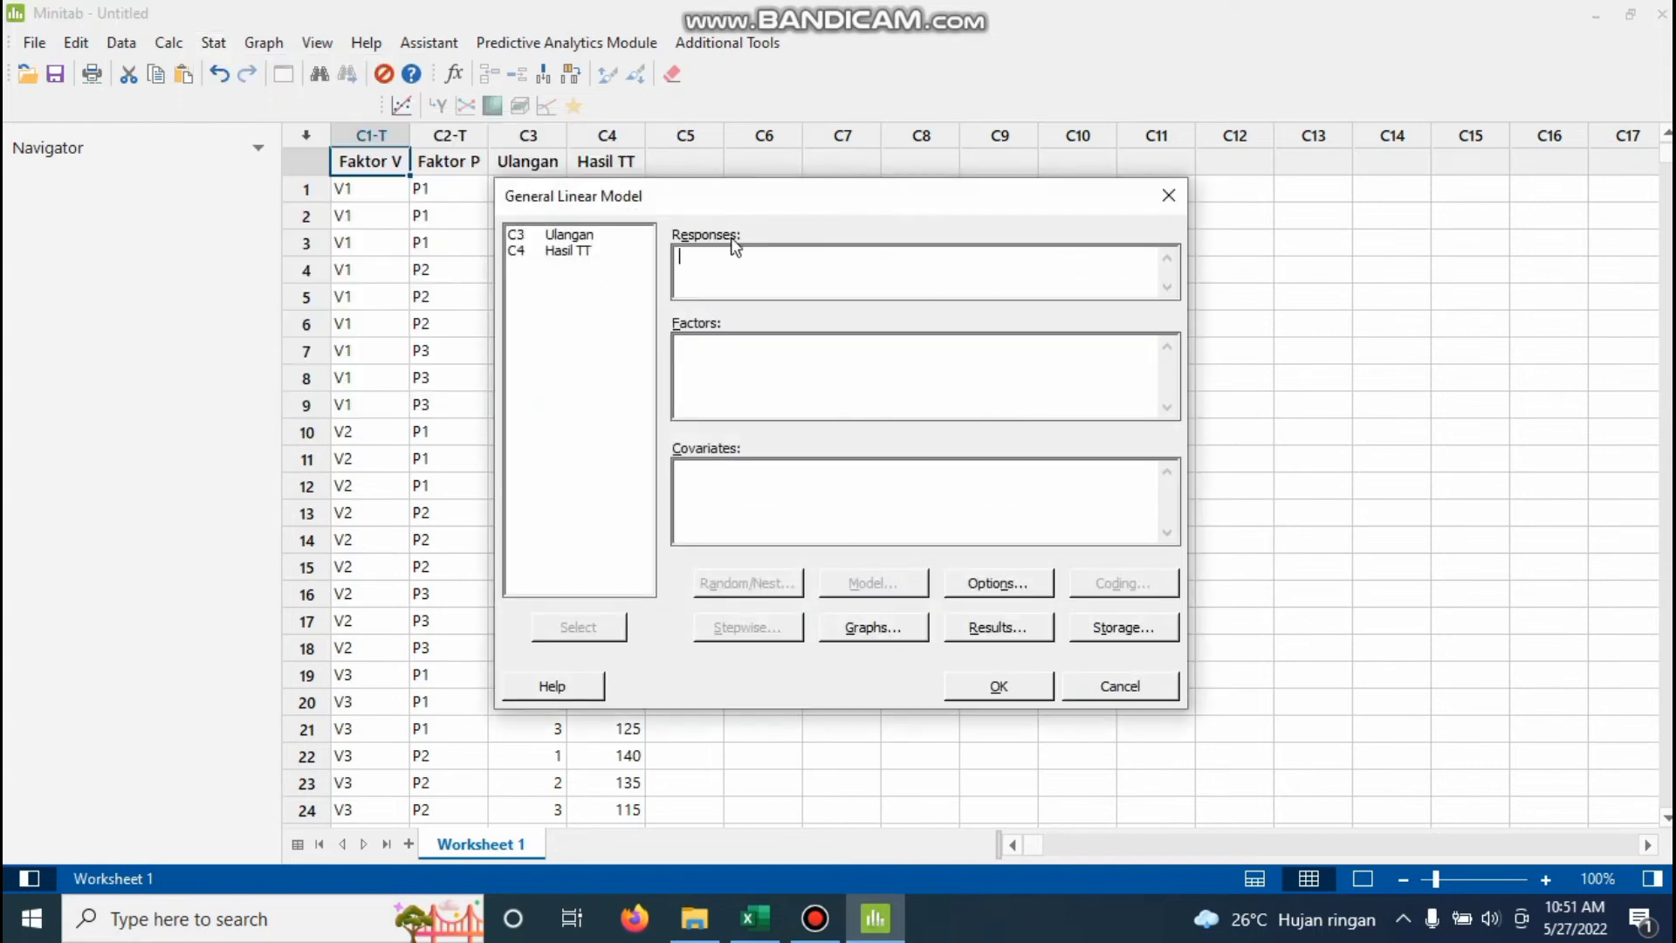
left_click(578, 251)
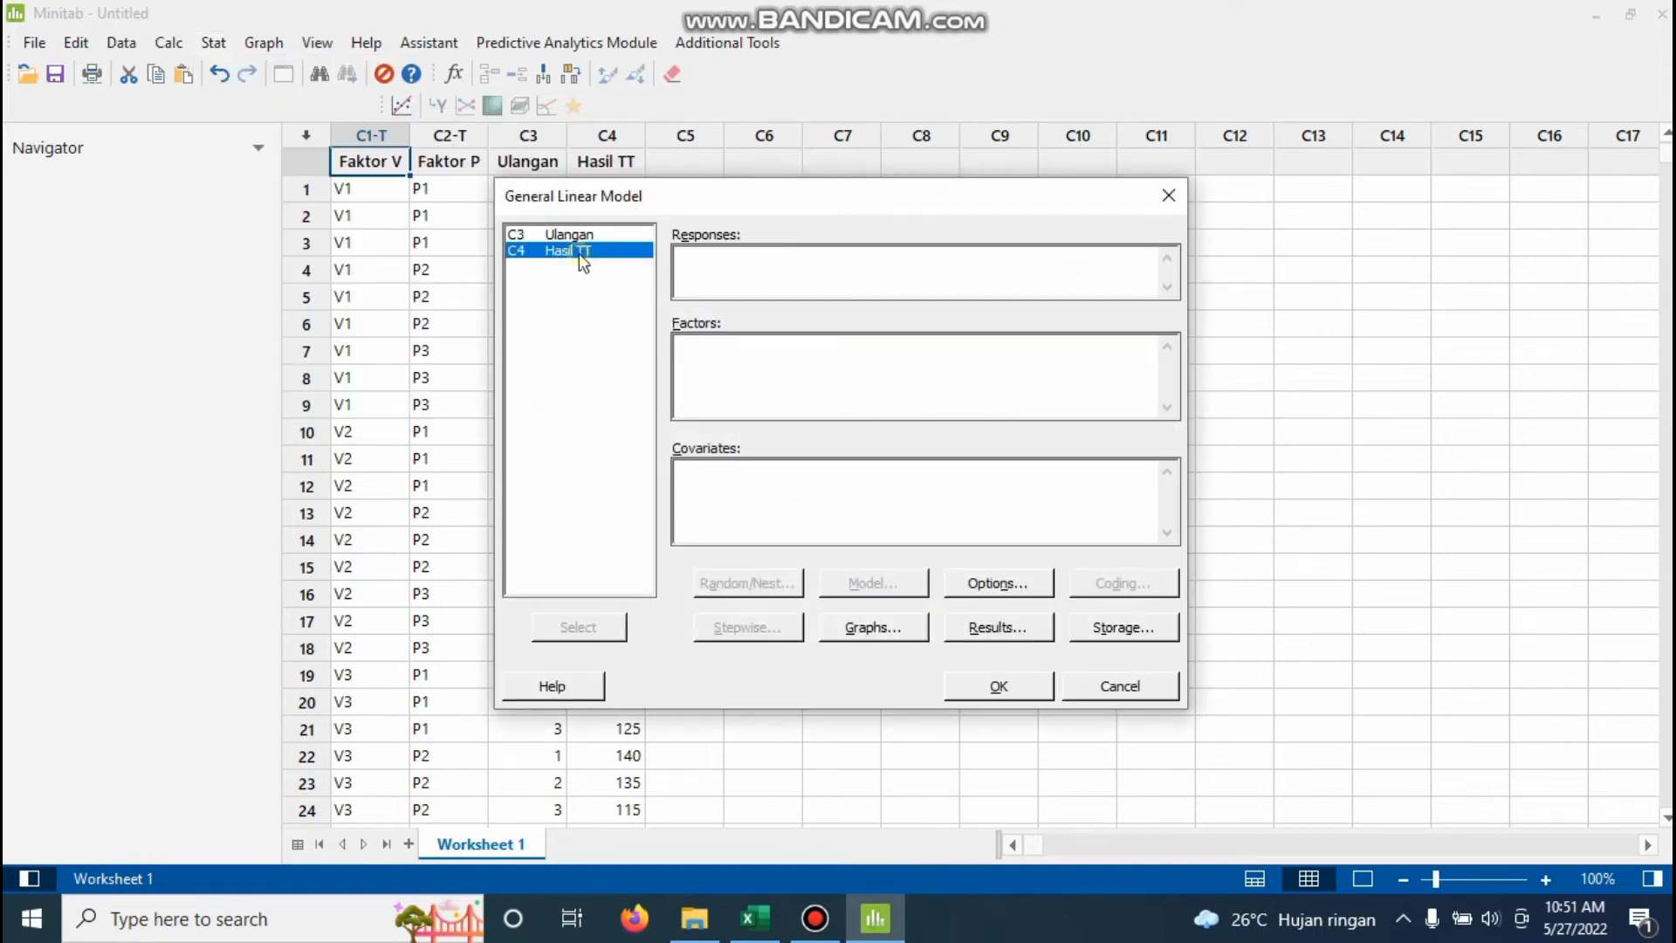
left_click(613, 626)
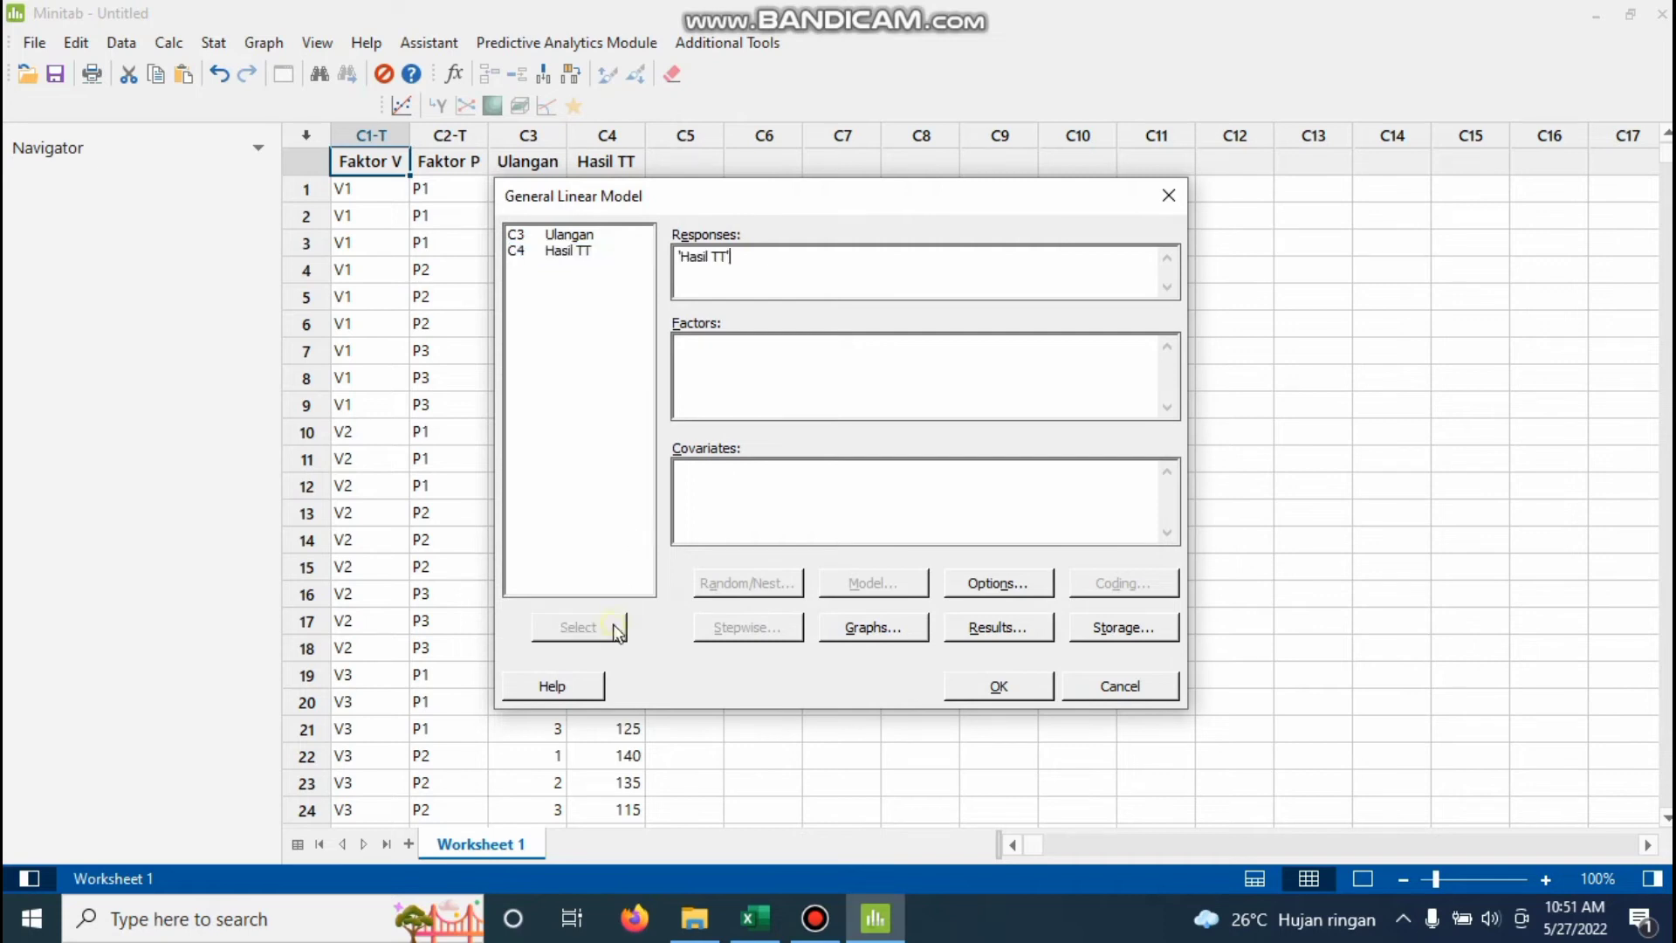
Assign Faktor V and Faktor P as the factors of the general linear model.
left_click(721, 370)
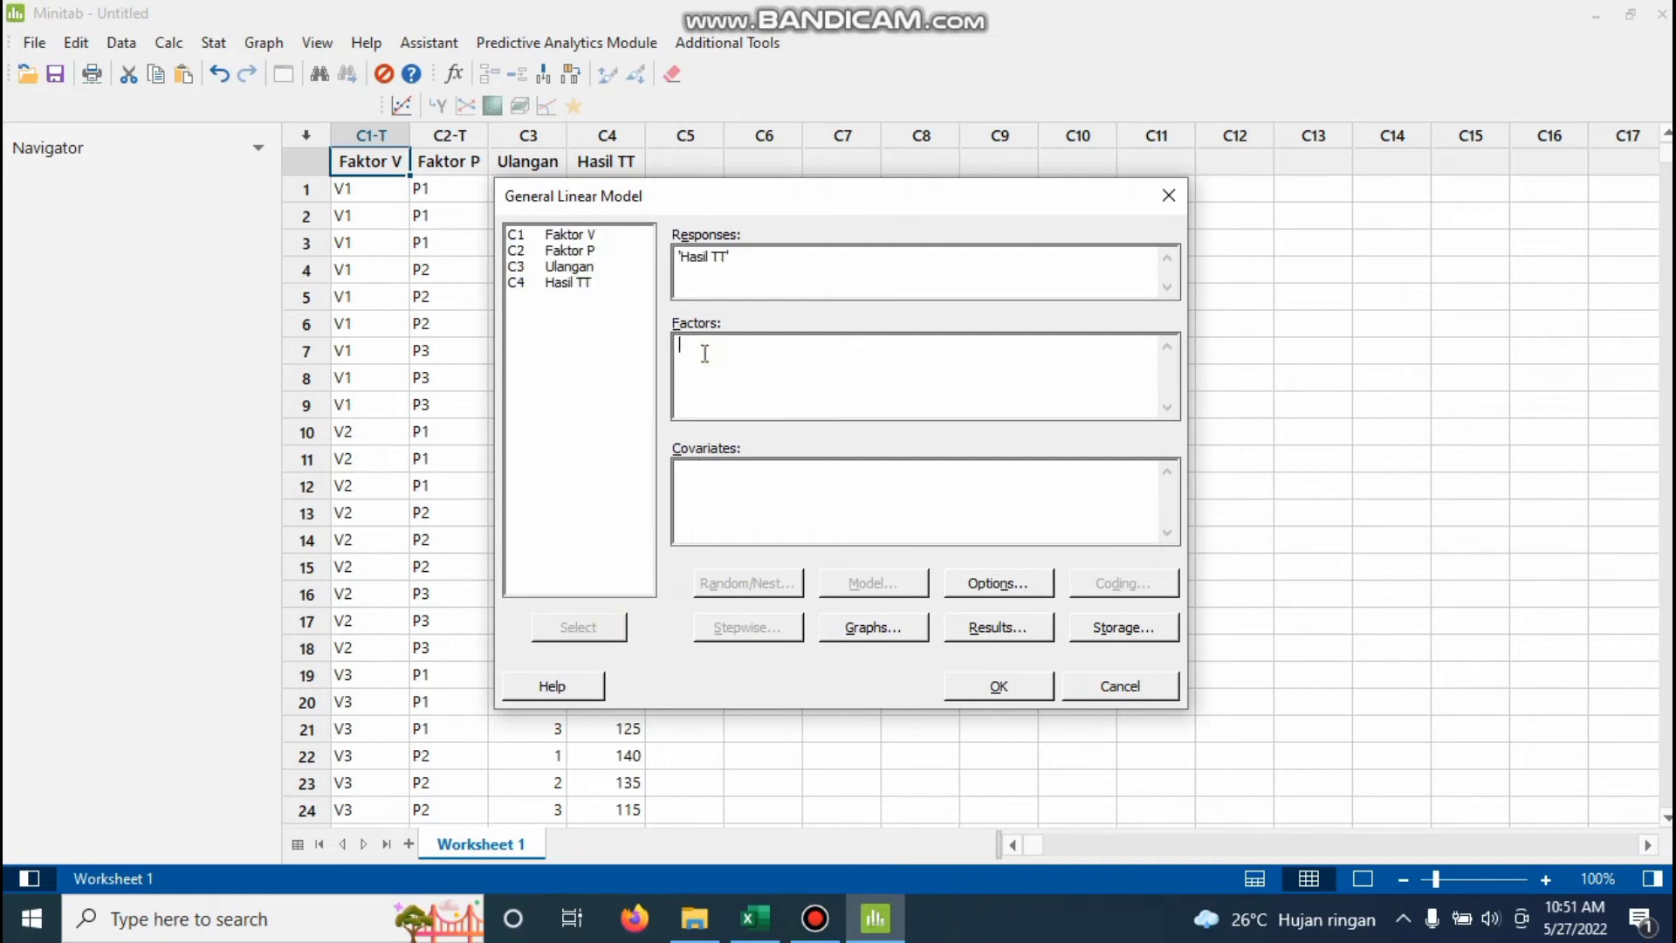
left_click(593, 234)
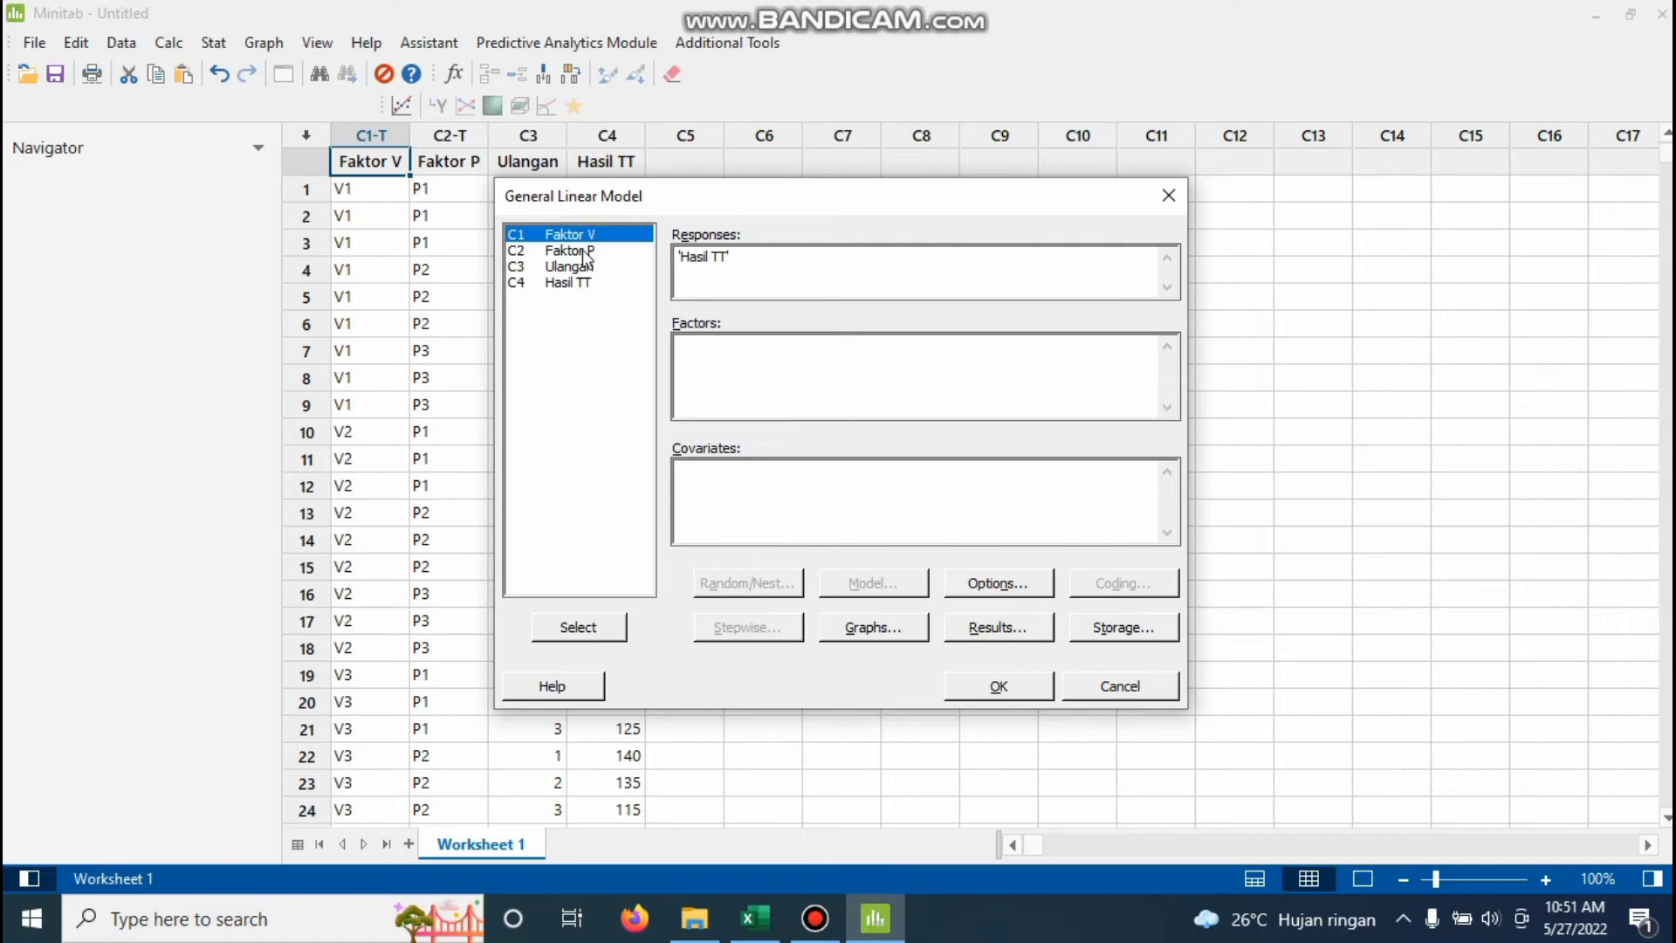
left_click(583, 251, "shift")
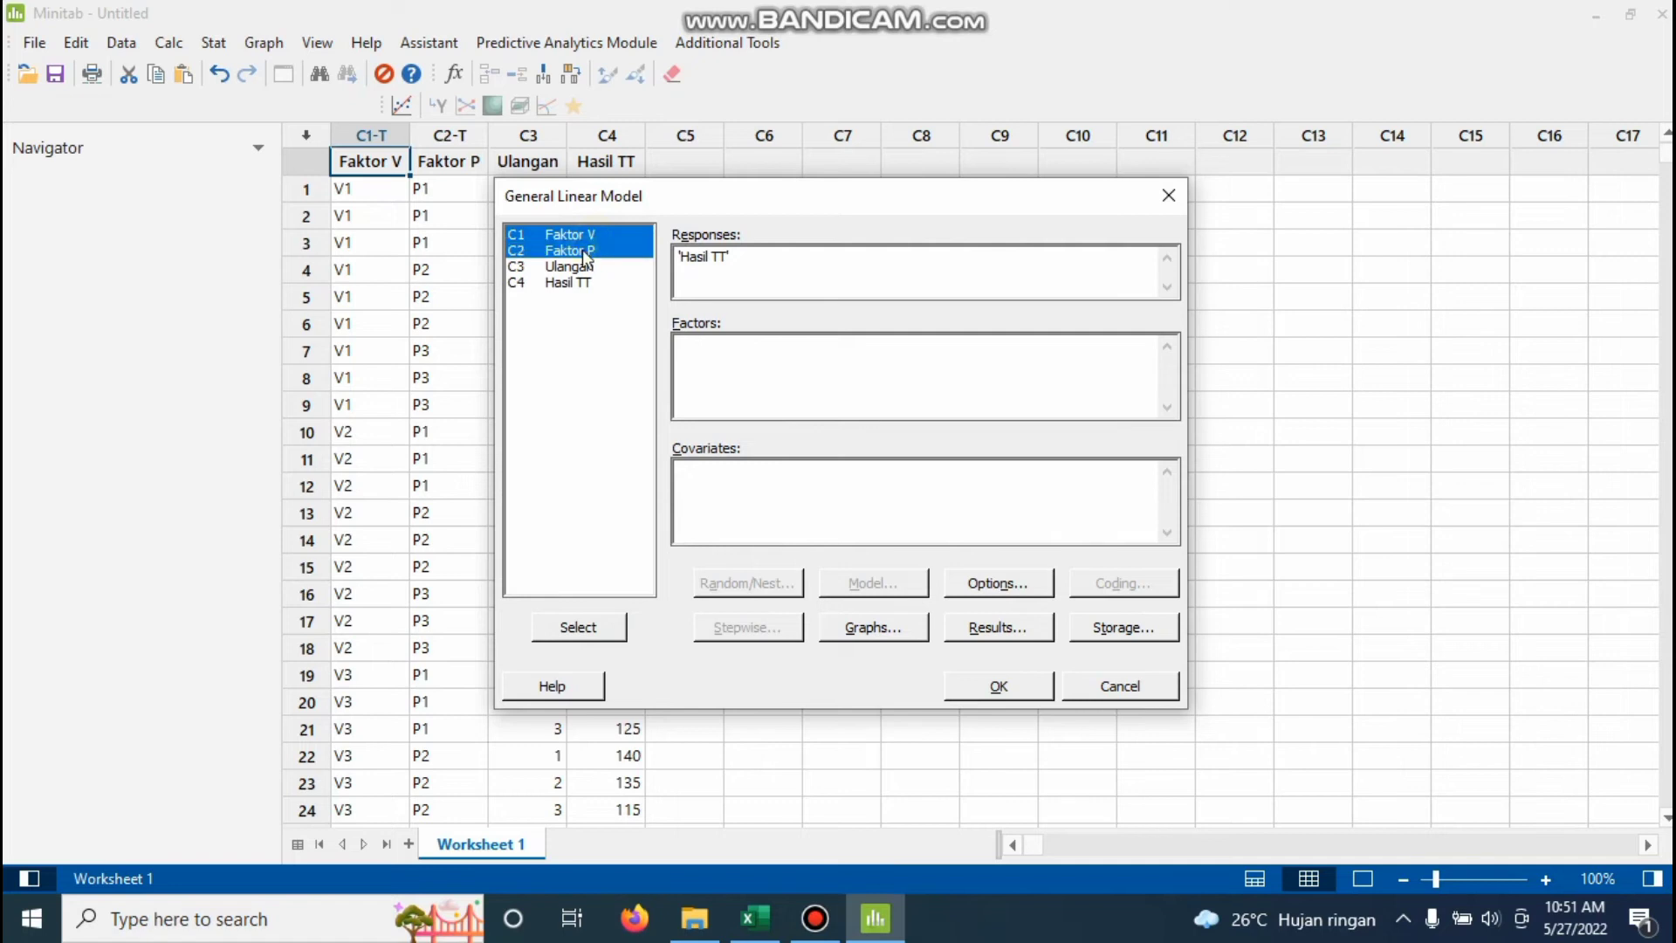
left_click(611, 626)
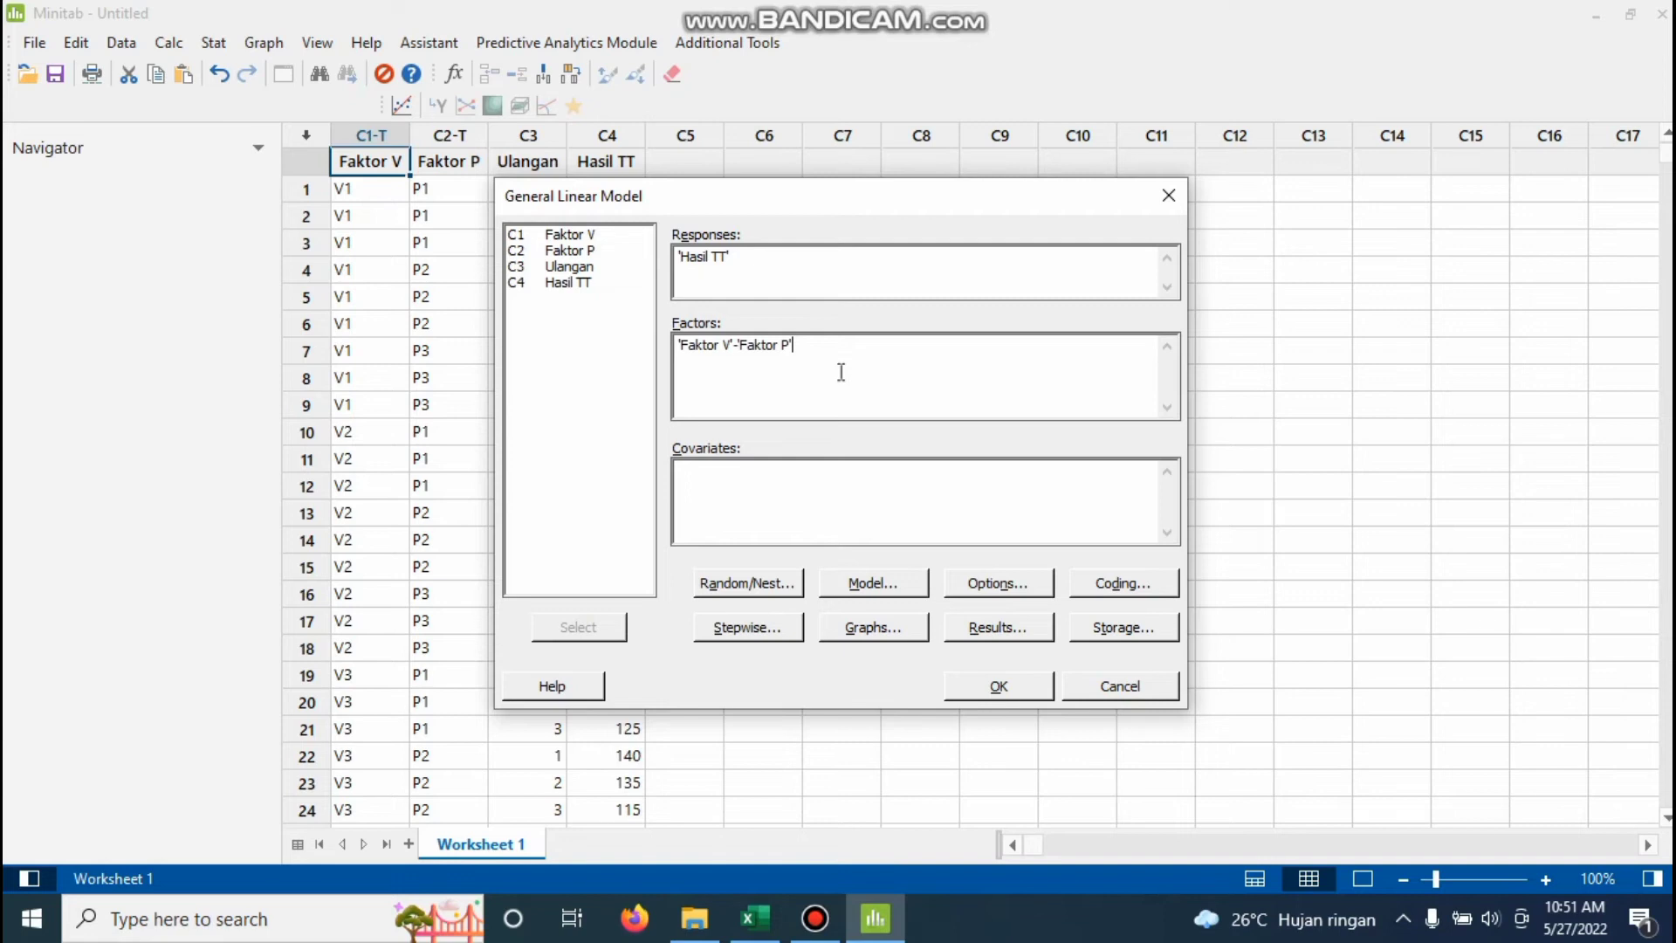
In the model settings, set interactions through order 1 and remove the Faktor V and Faktor P terms from the model.
left_click(856, 584)
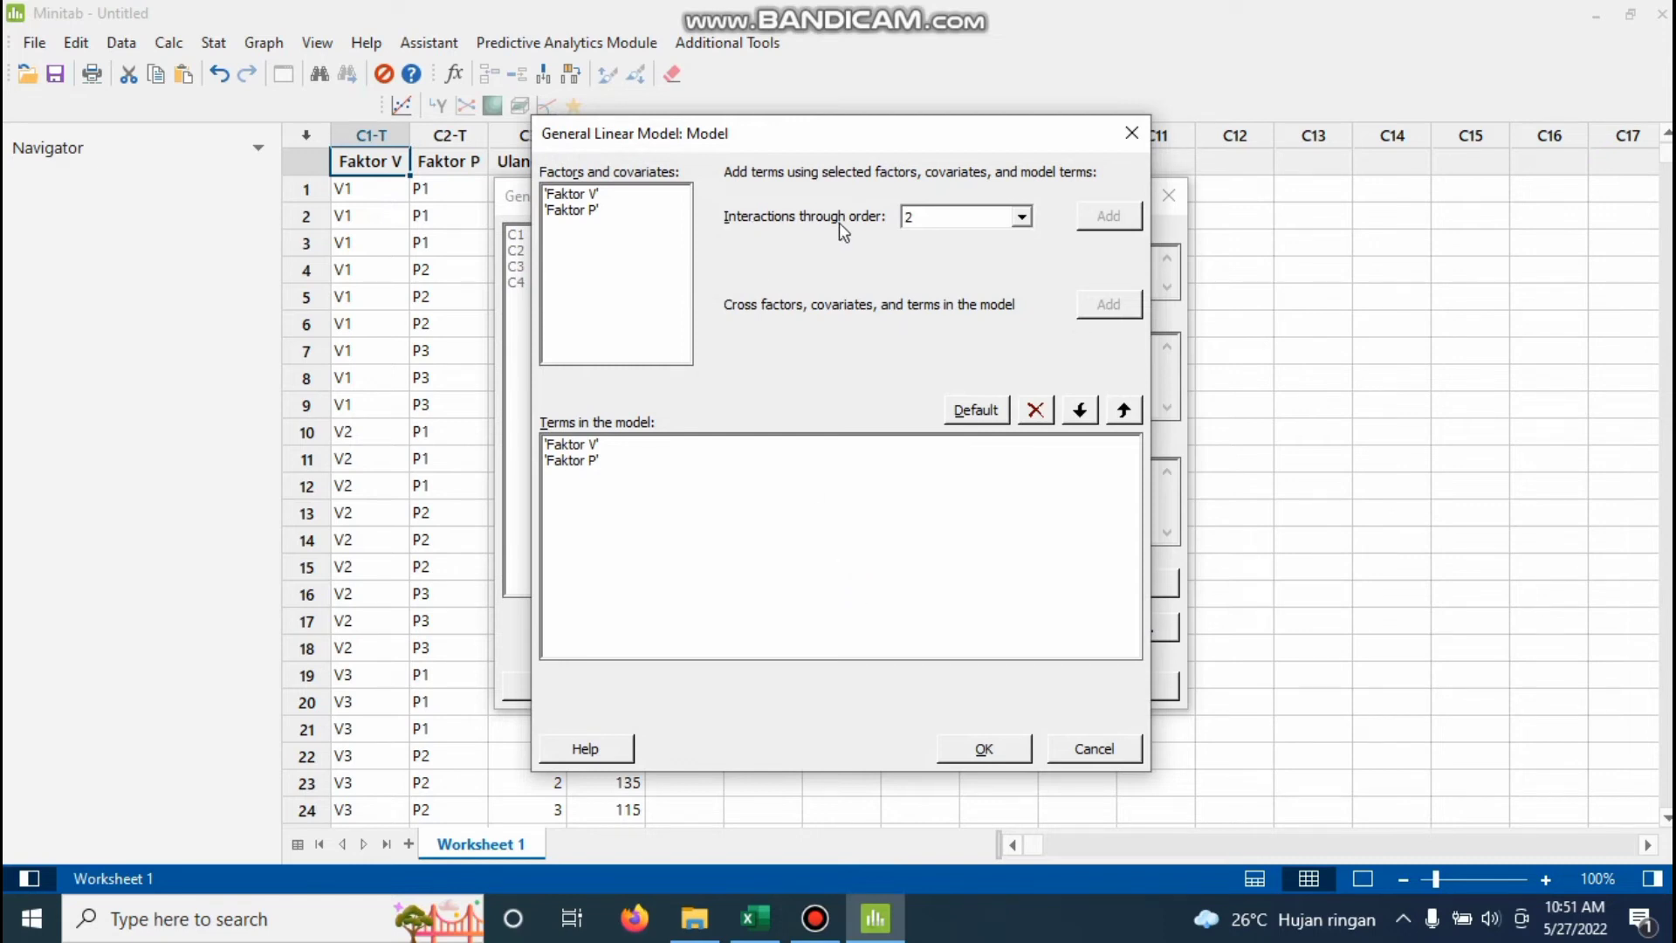
left_click(1021, 217)
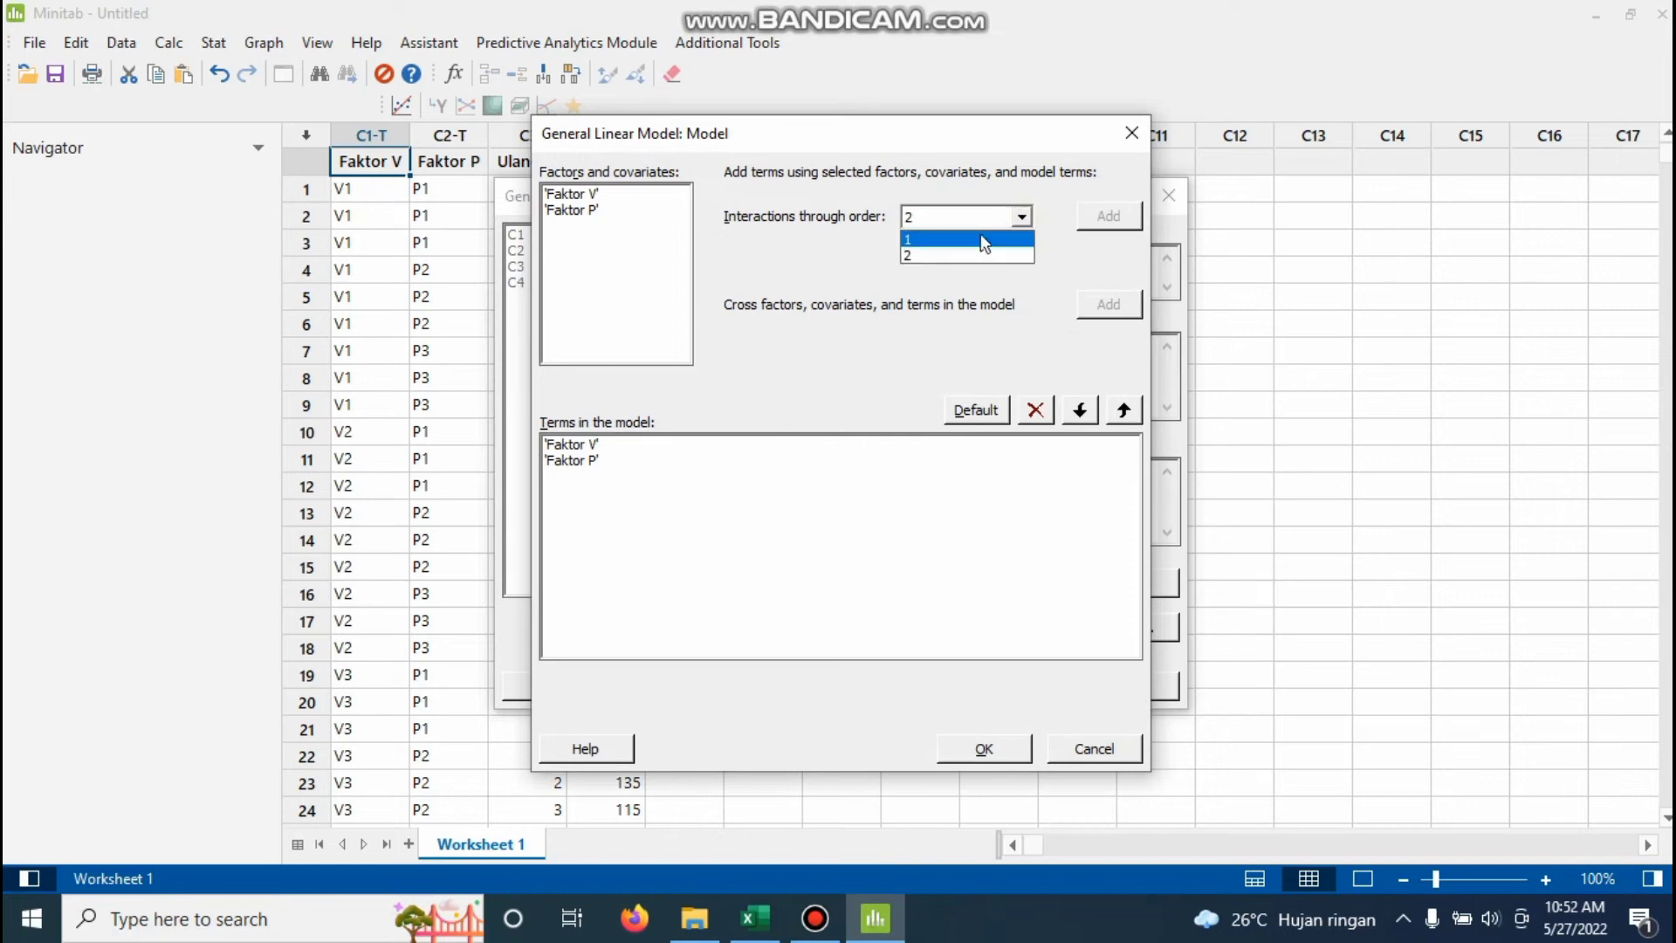
left_click(981, 238)
left_click(596, 195)
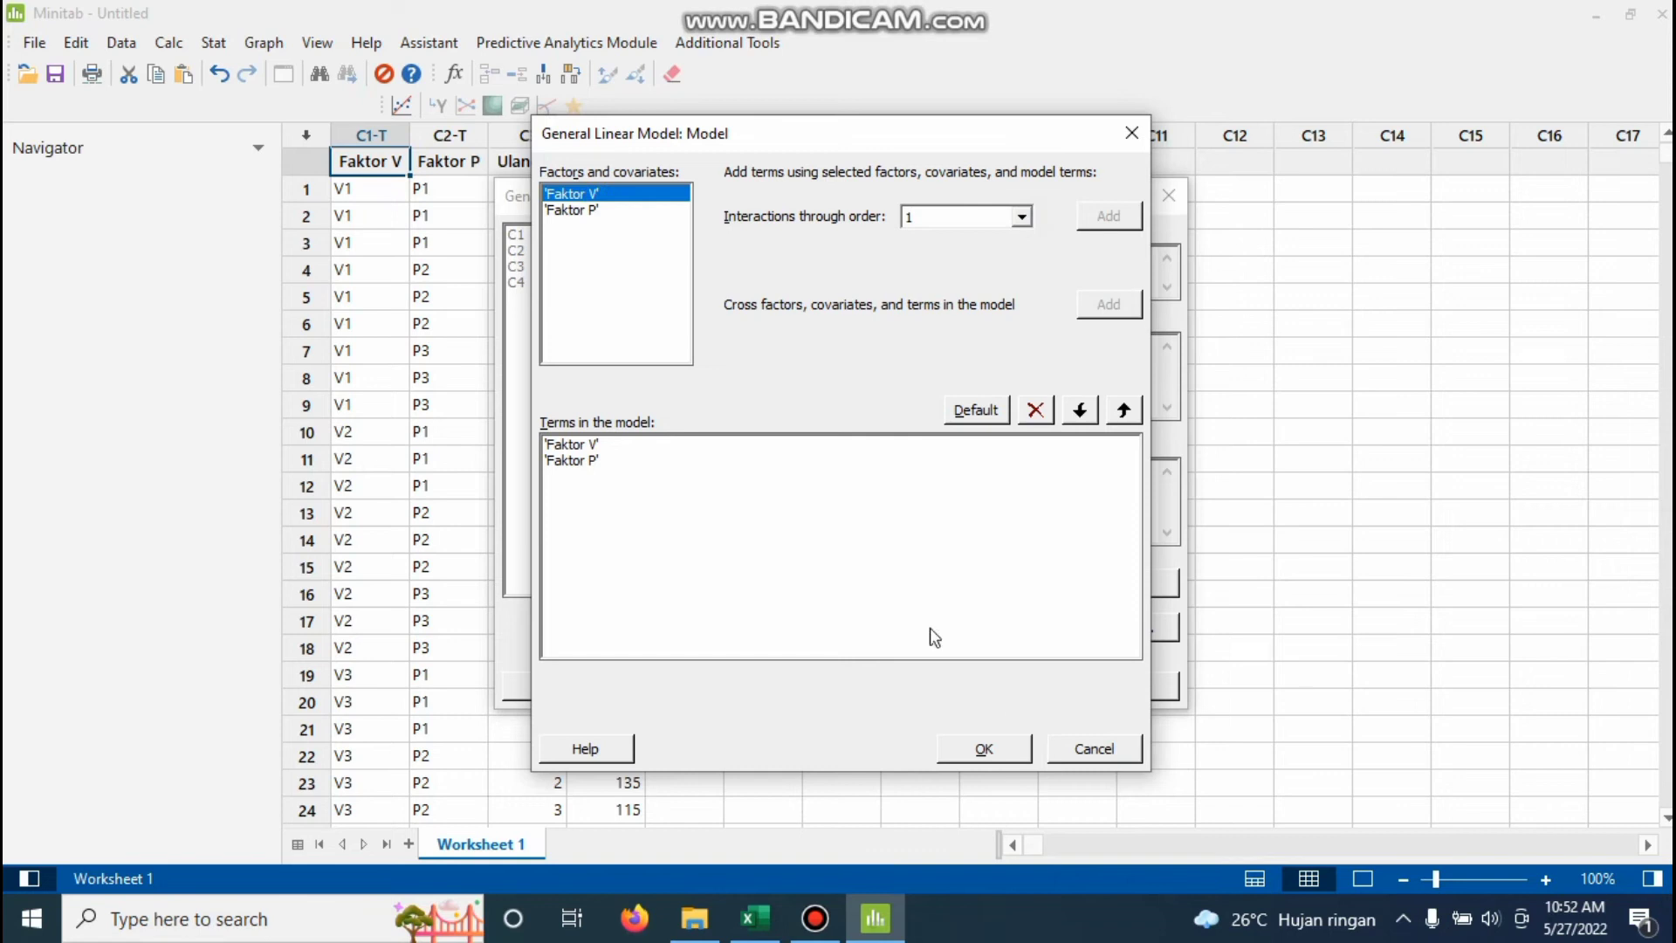
left_click(581, 447)
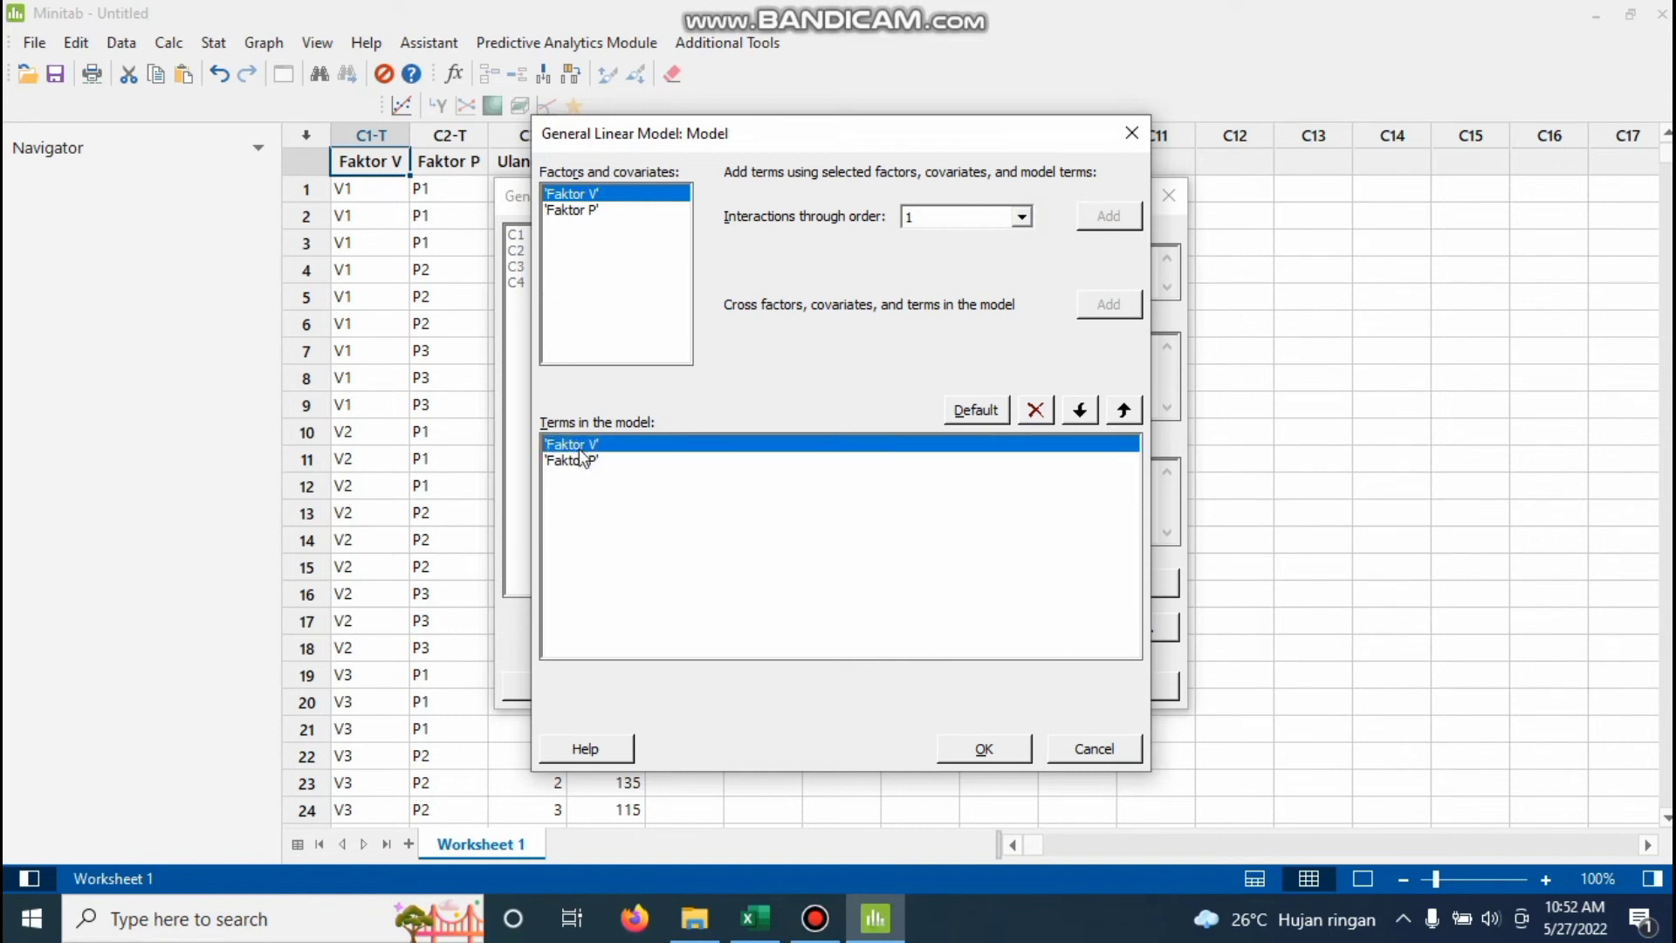
left_click(583, 460)
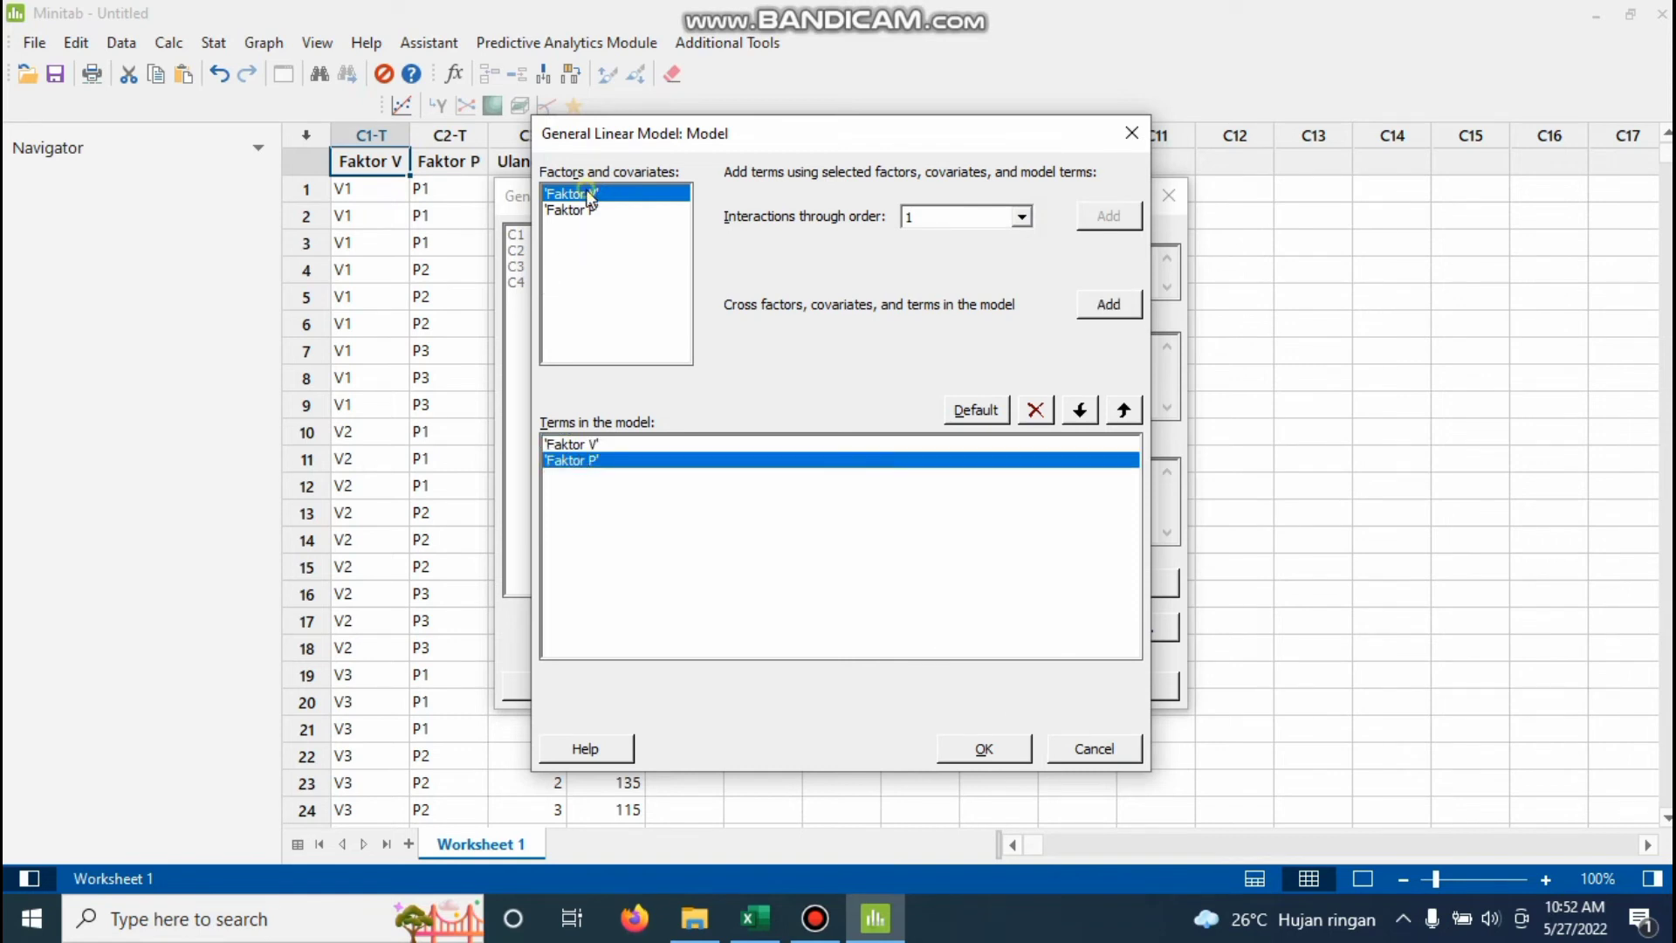
key("Delete")
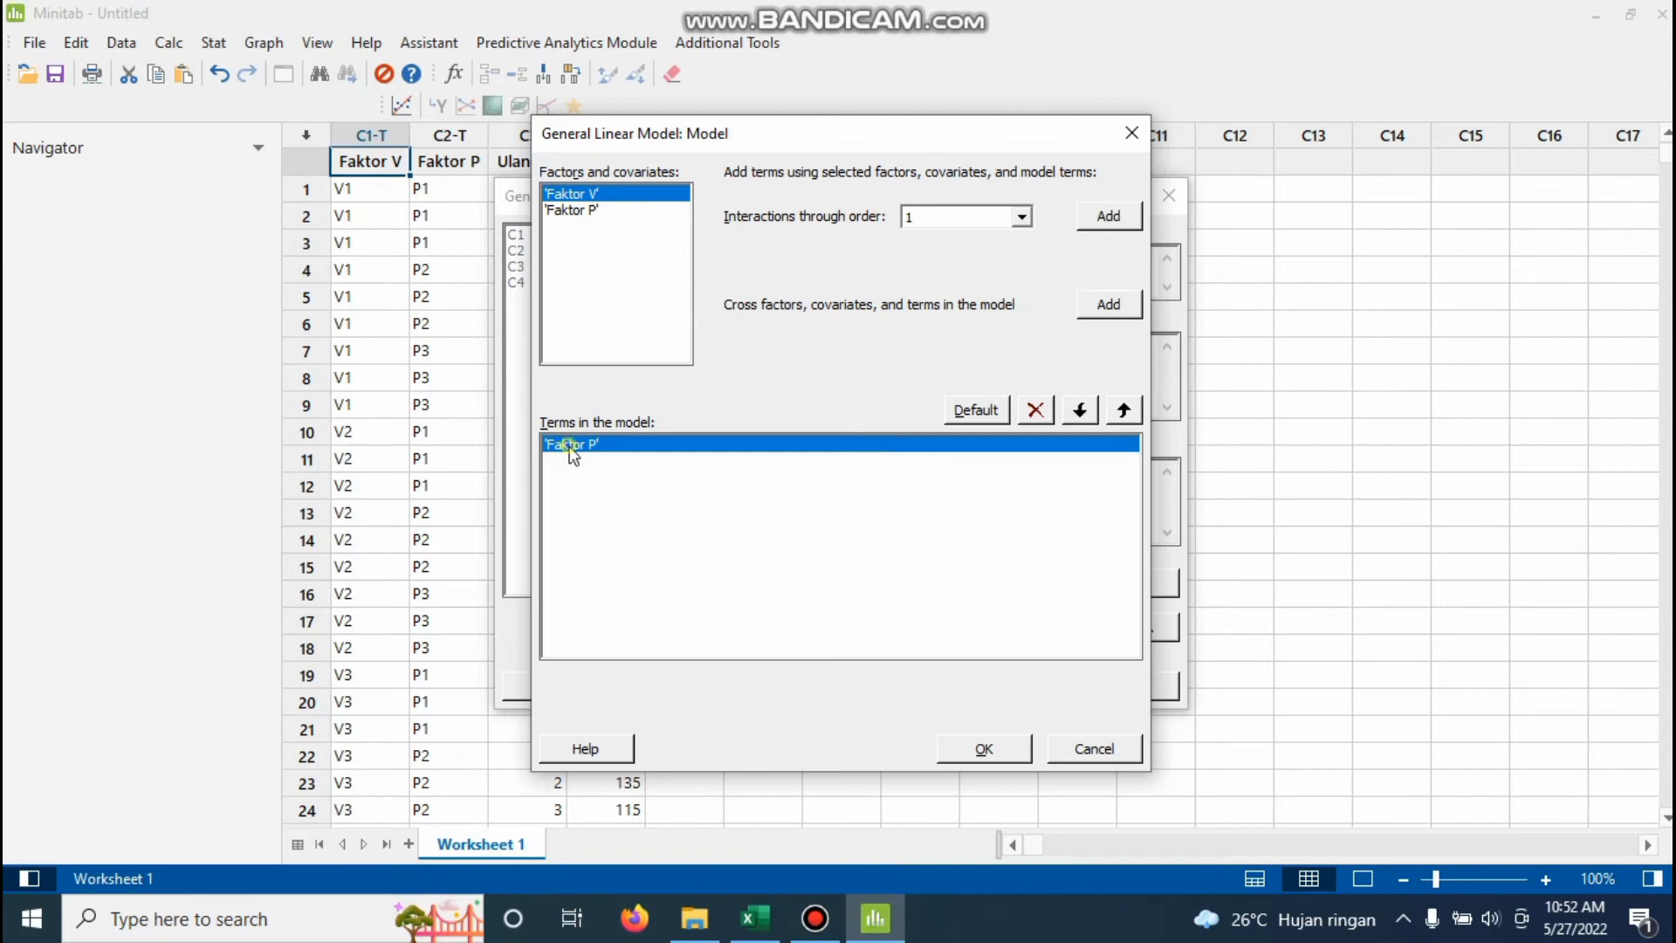
key("Delete")
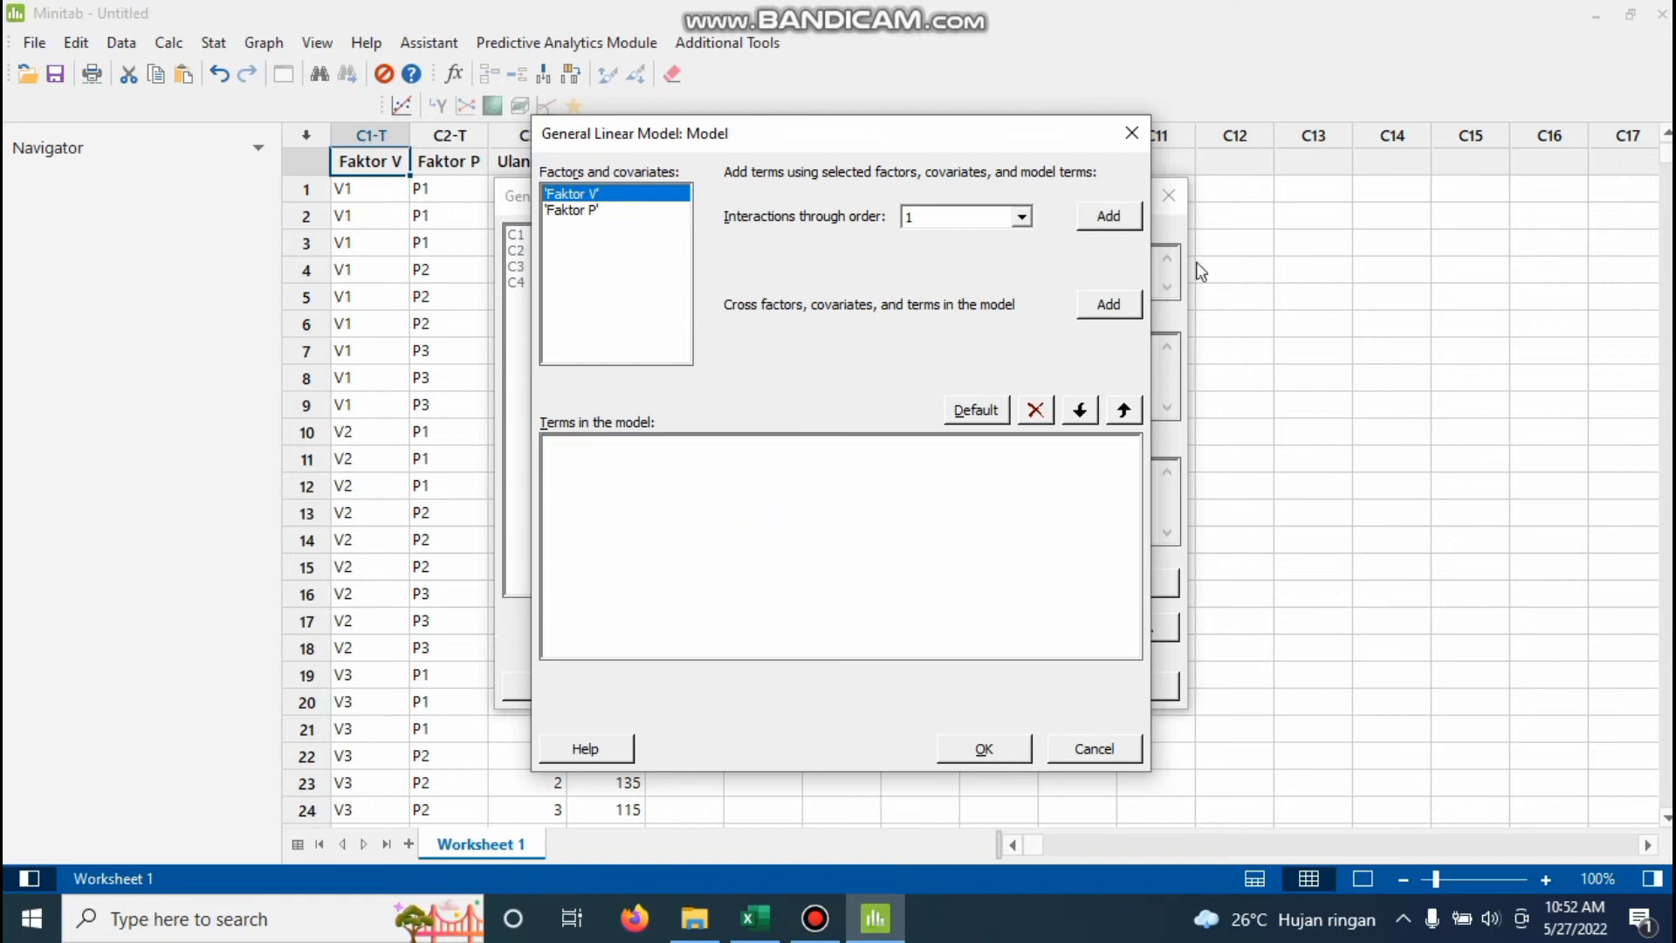
Add Faktor V and Faktor P one after the other to the model as main-effect terms.
left_click(1093, 210)
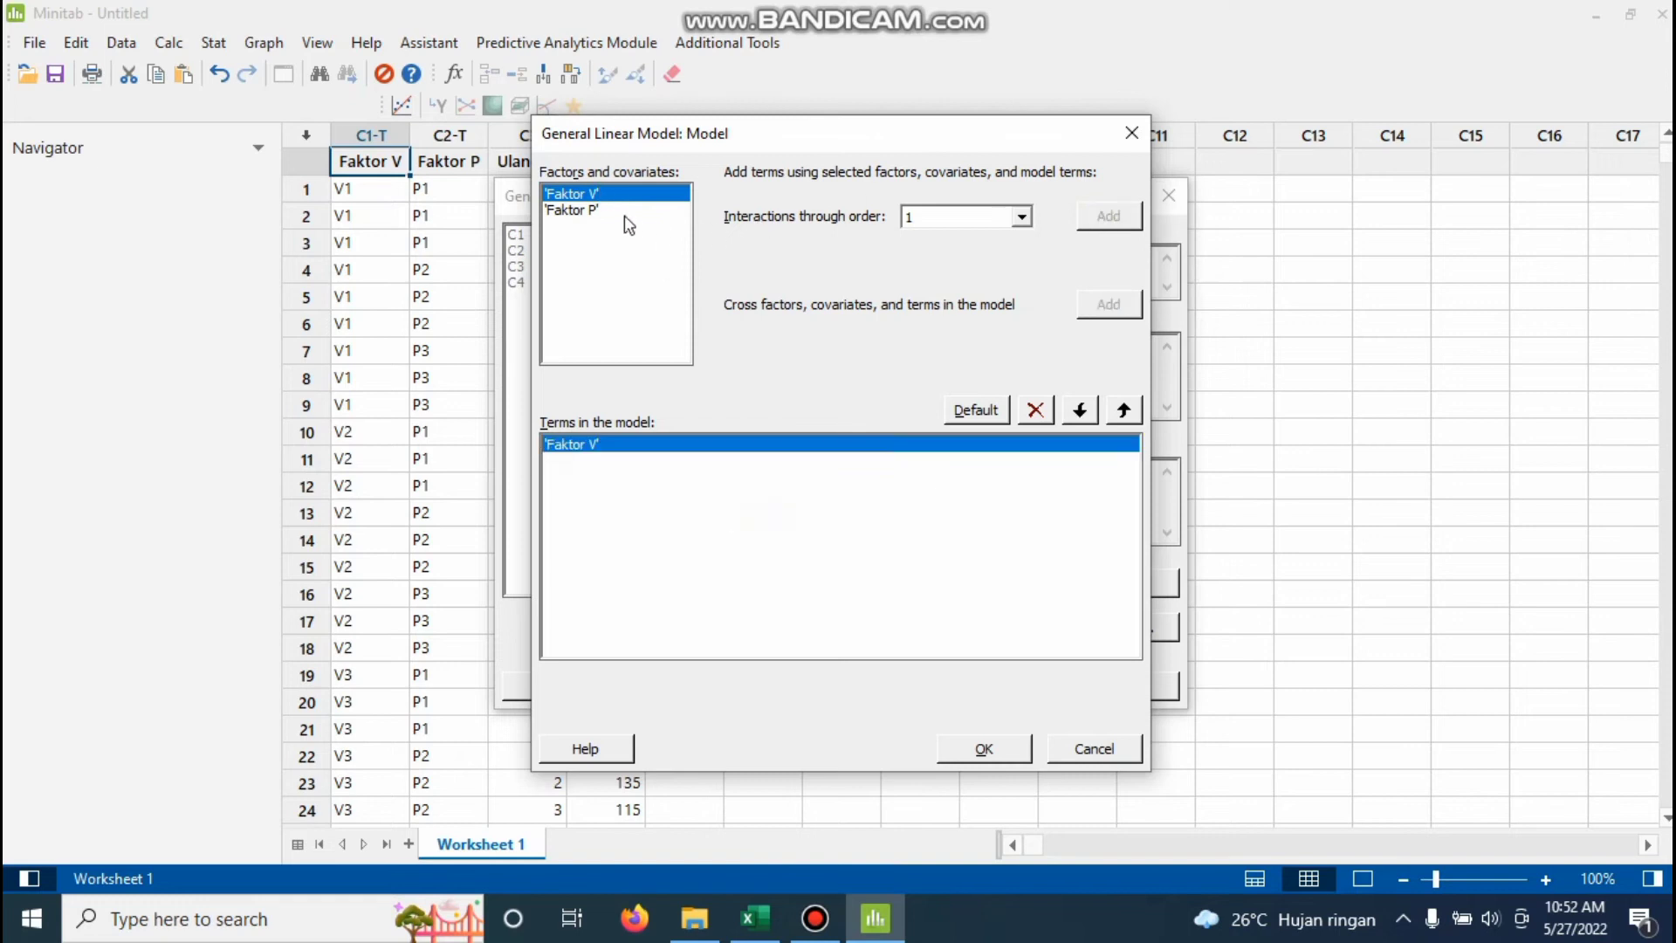
left_click(631, 210)
left_click(1124, 220)
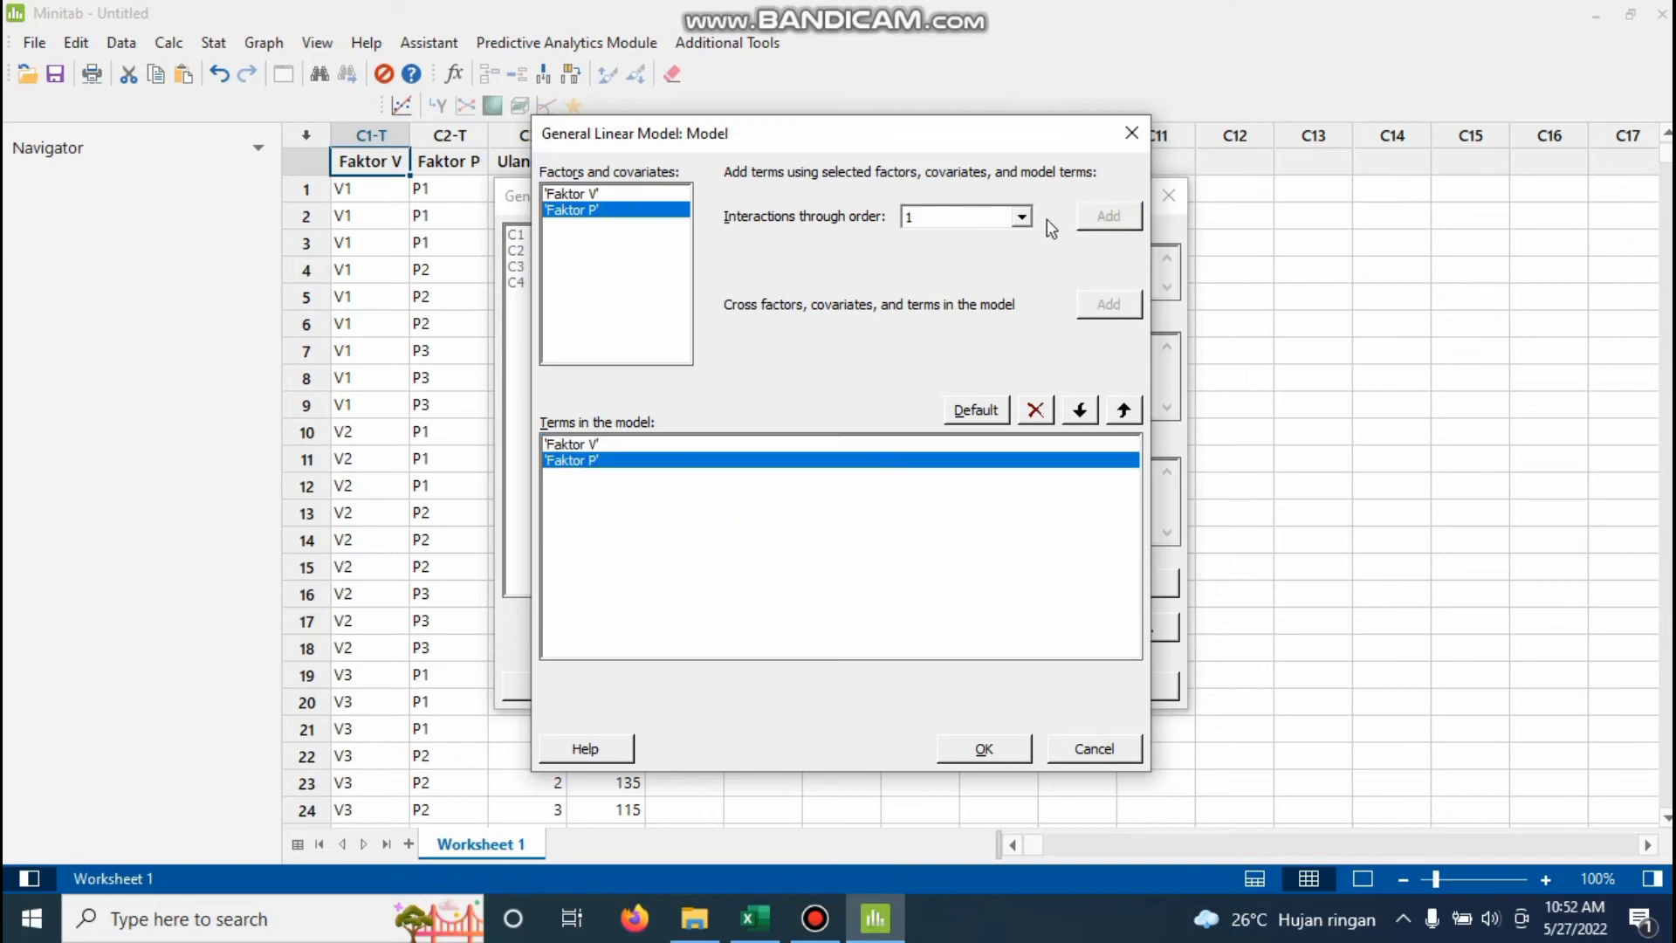
Add the Faktor V*Faktor P interaction using interactions through order 2, and run the general linear model.
left_click(1021, 217)
left_click(930, 256)
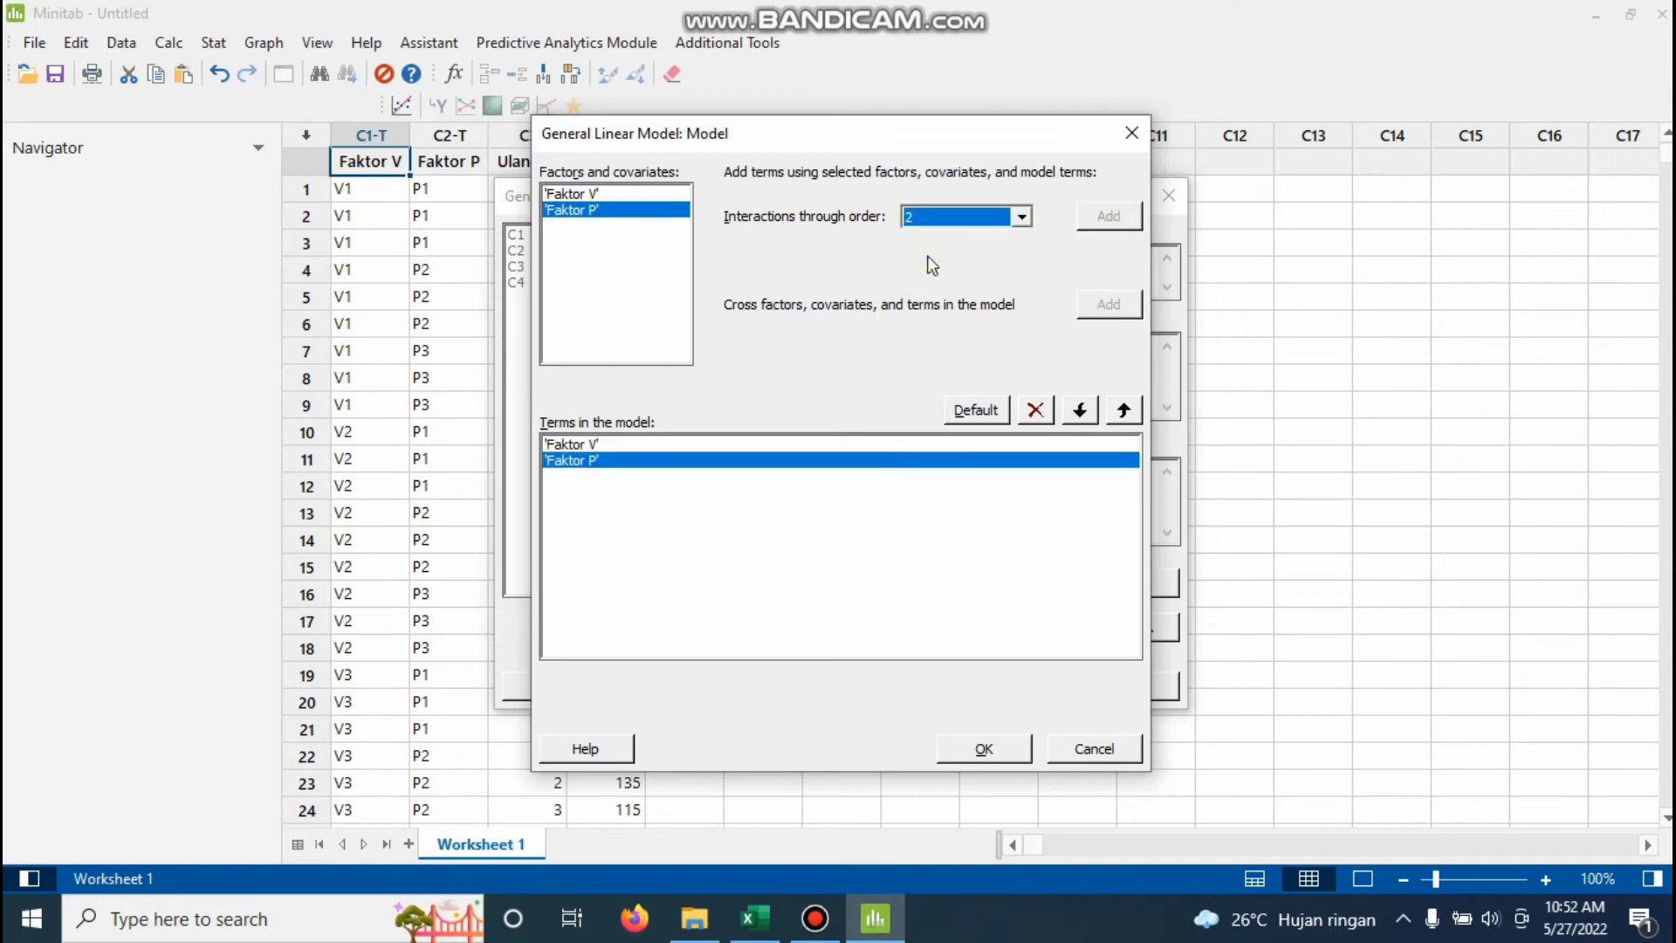
left_click(615, 192)
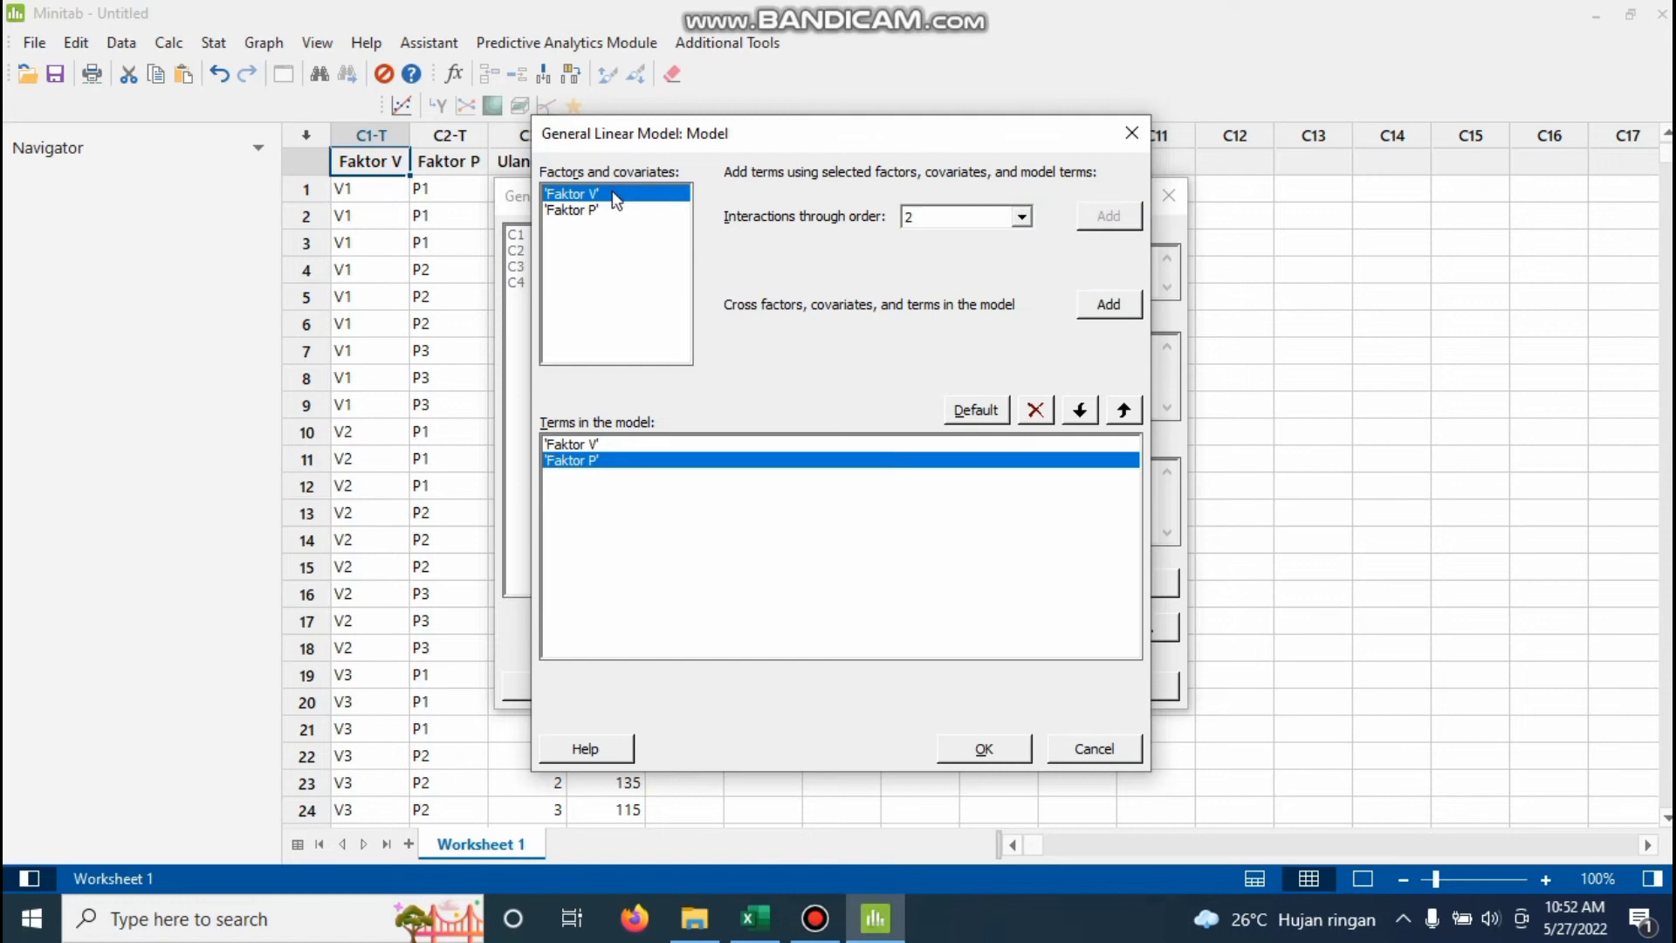
left_click(599, 211, "shift")
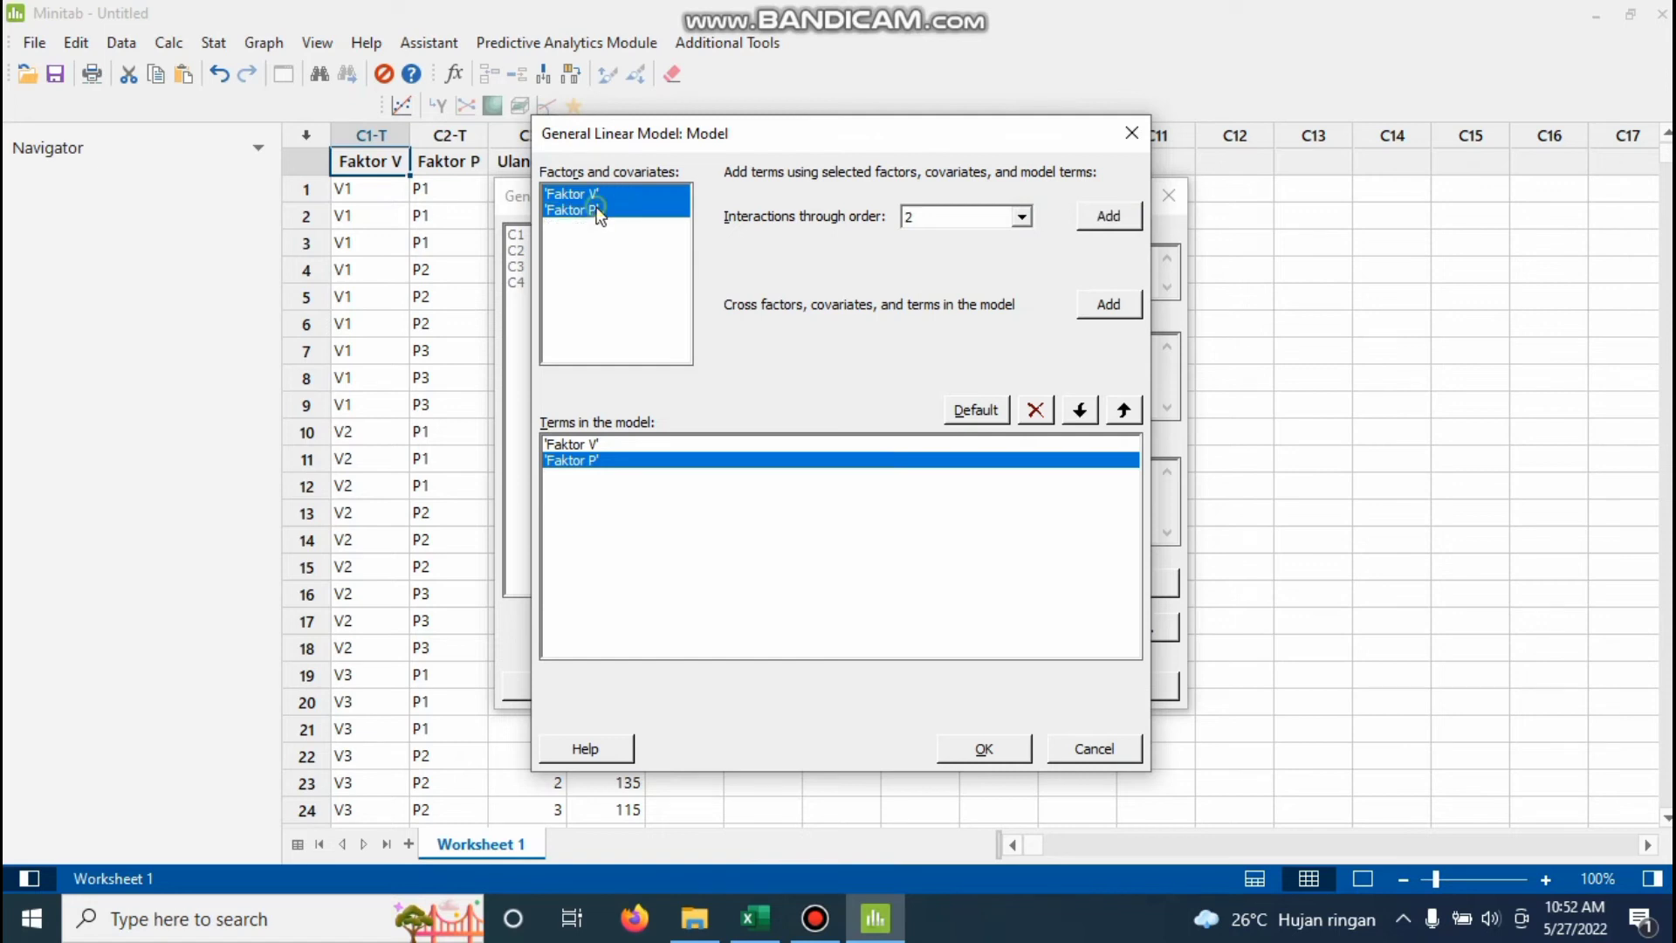
left_click(1093, 217)
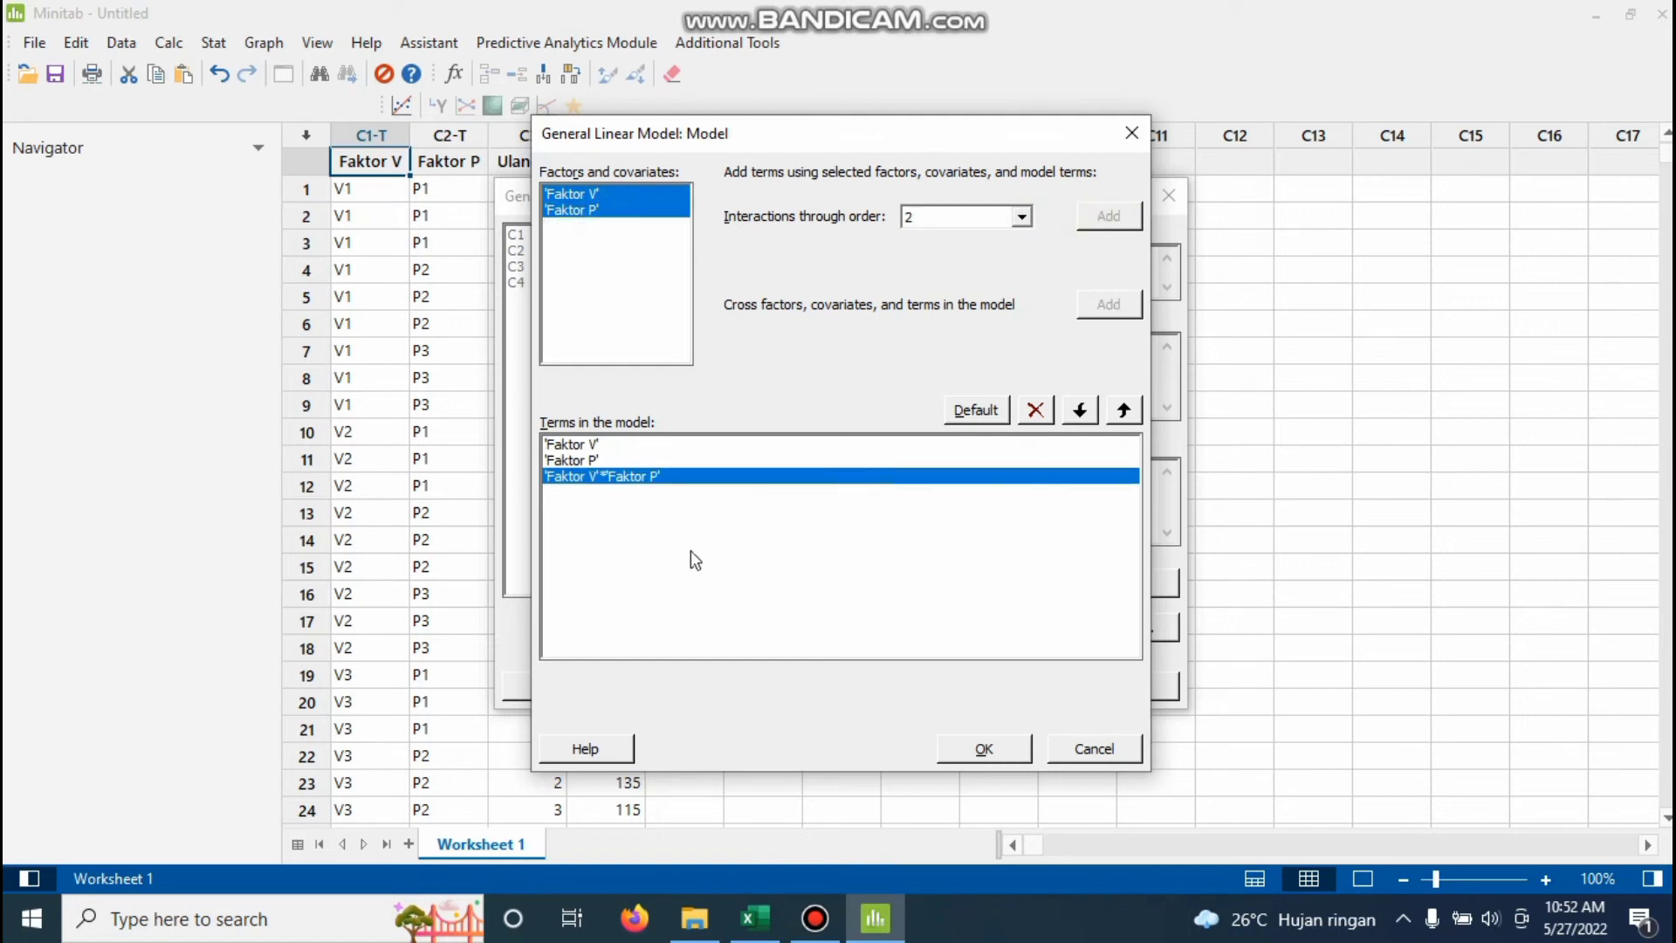
left_click(1010, 750)
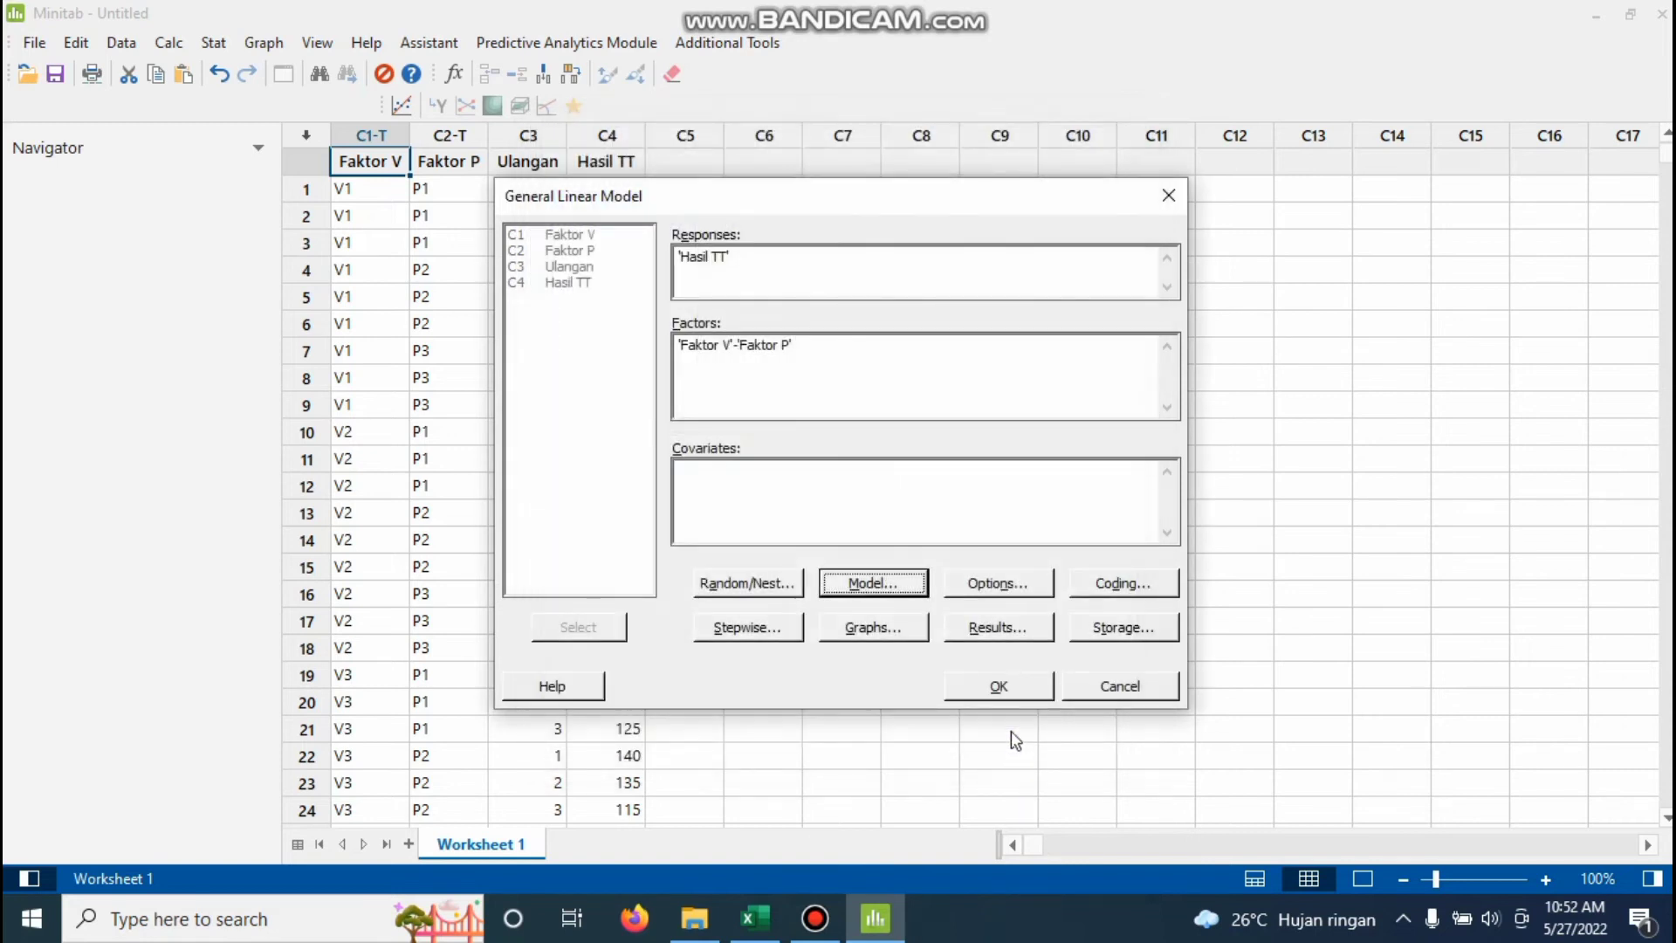
left_click(1017, 683)
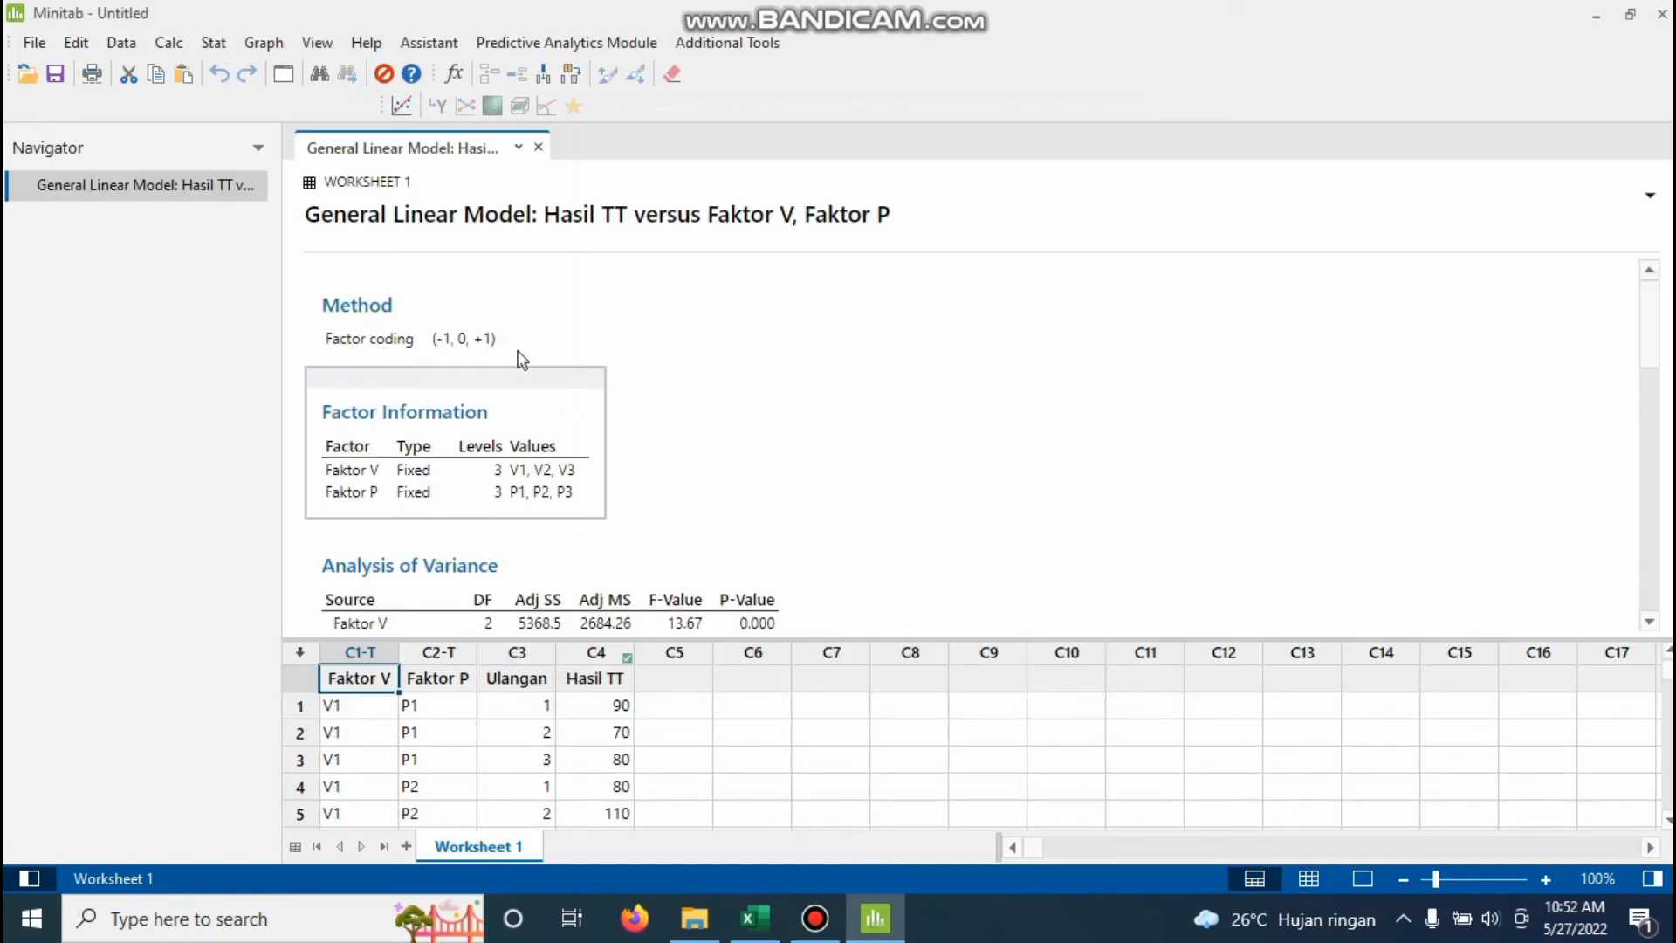
Switch the layout to show only the output and examine the Analysis of Variance table for Hasil TT.
right_click(1187, 379)
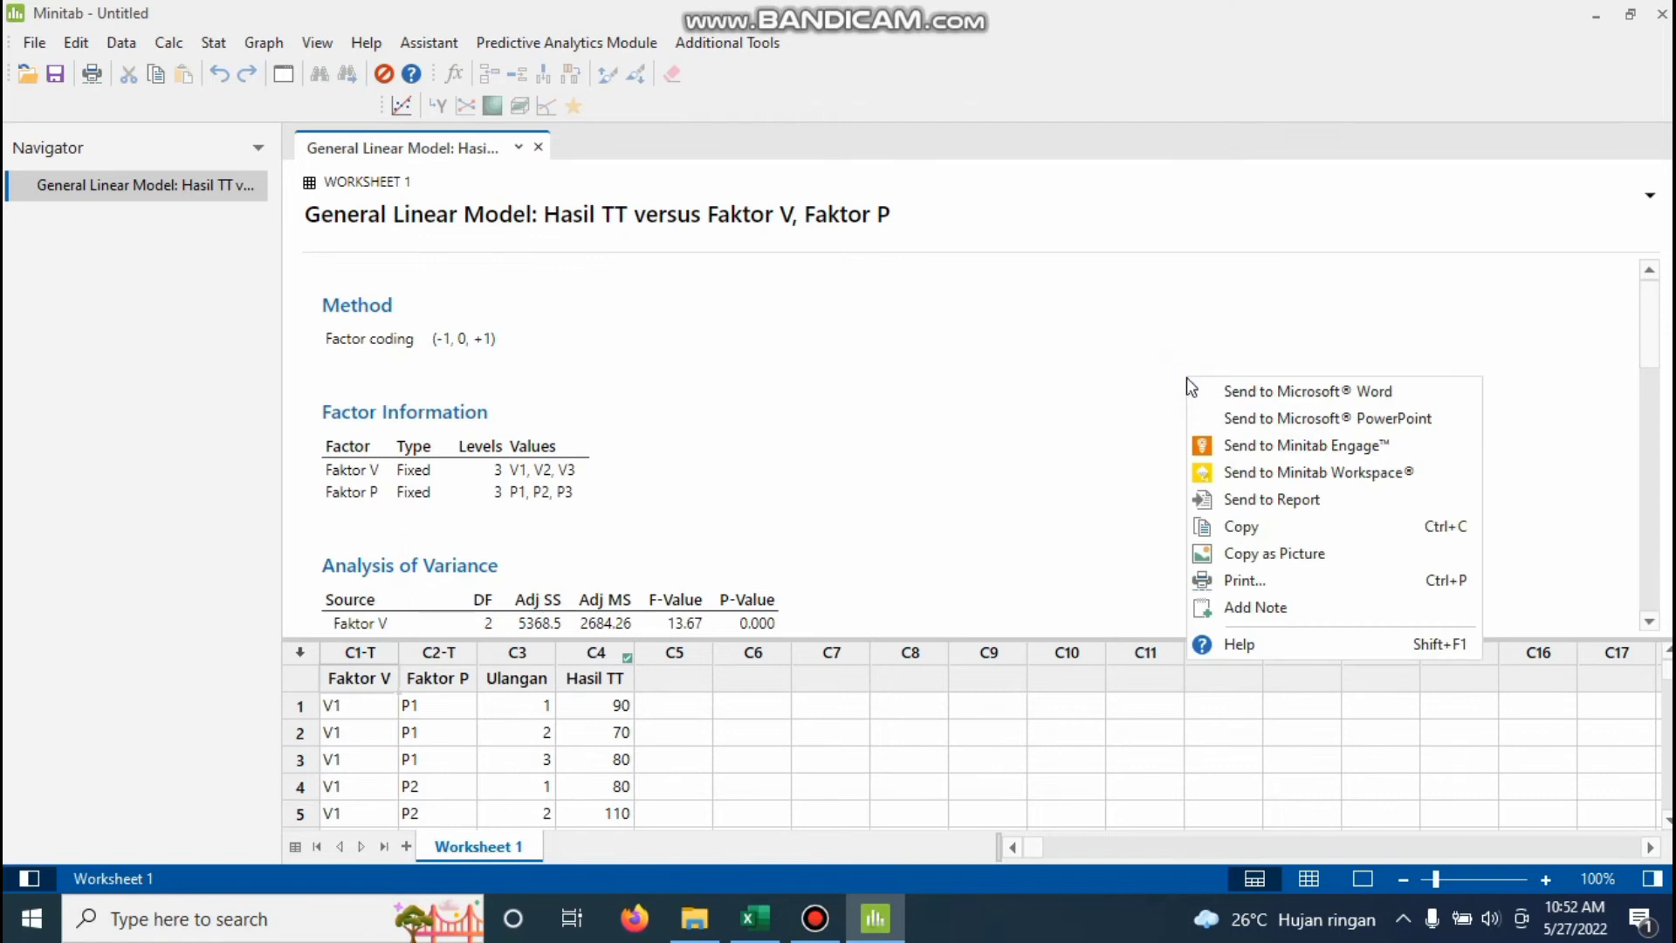
left_click(317, 42)
left_click(421, 187)
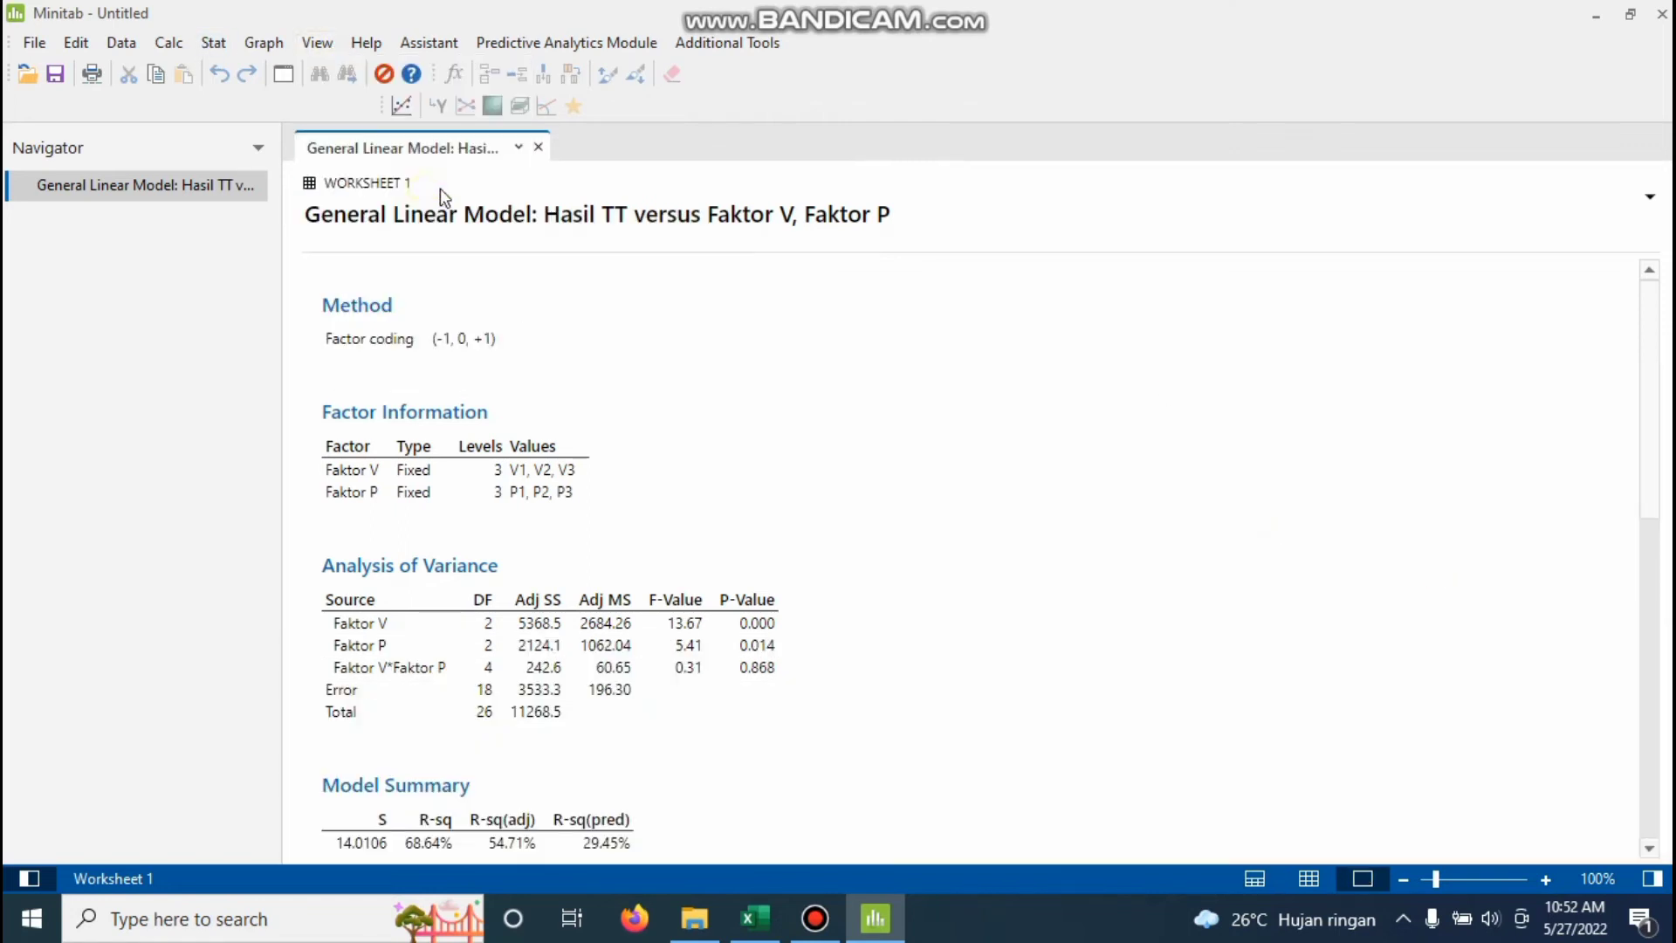
scroll(1655, 408, "down", 1)
left_click_drag(1656, 409, 1659, 473)
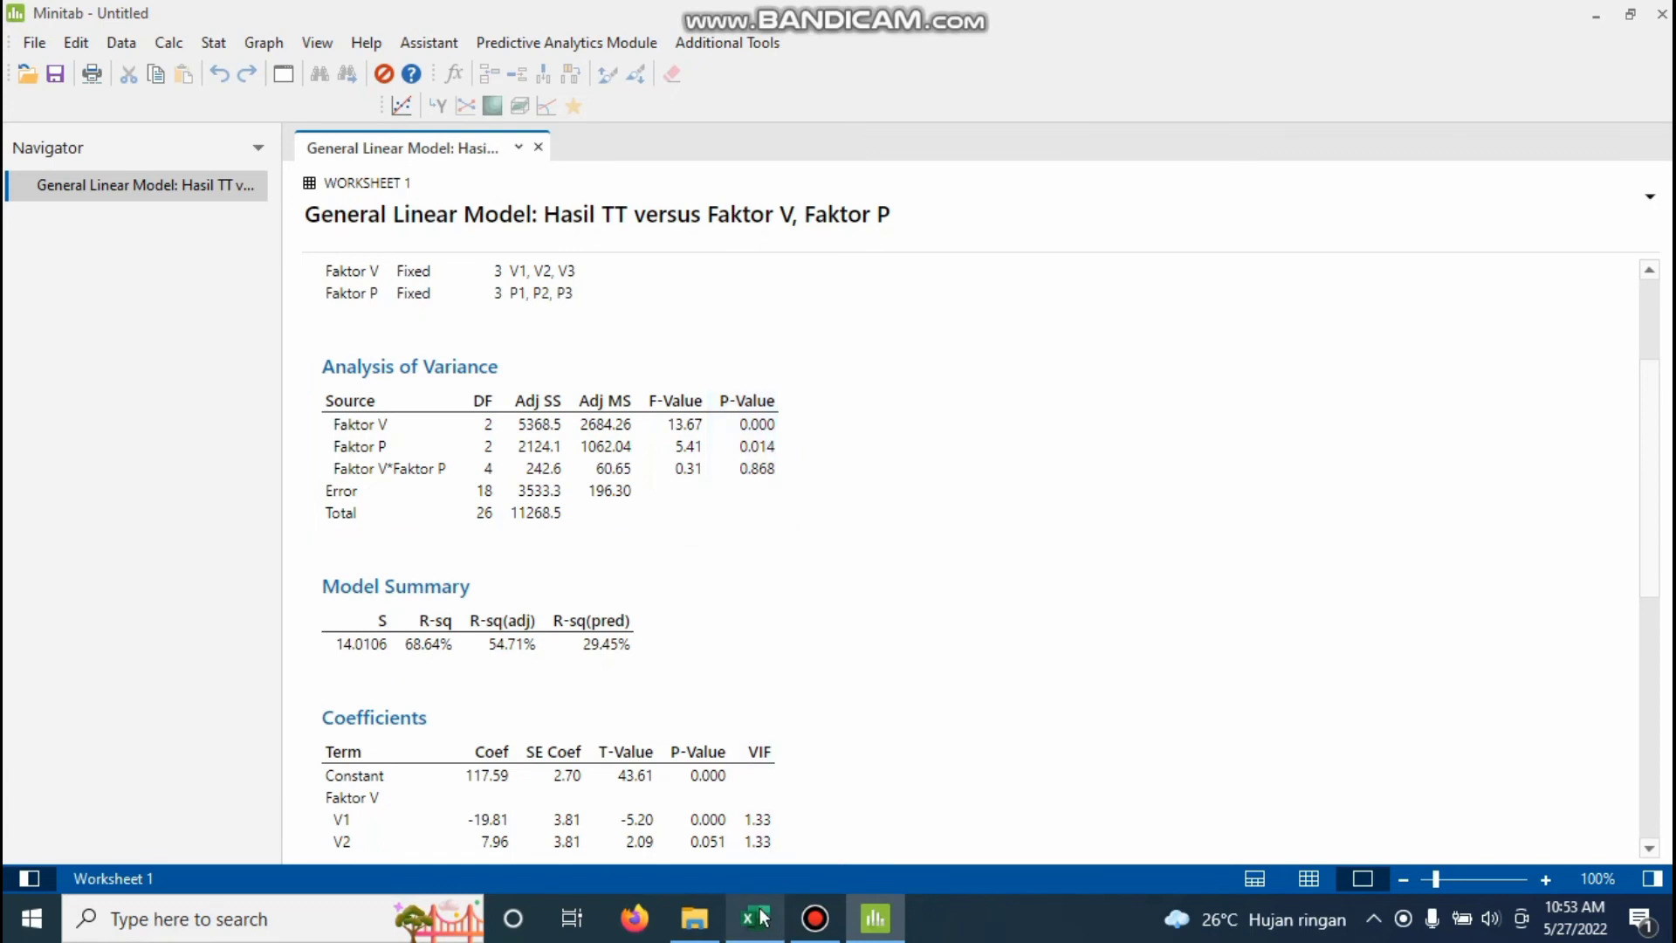
Check the Fhit value of V in Excel's Tabel Anova RAL Faktorial against the Minitab results, and switch back to Minitab.
mouse_move(762, 916)
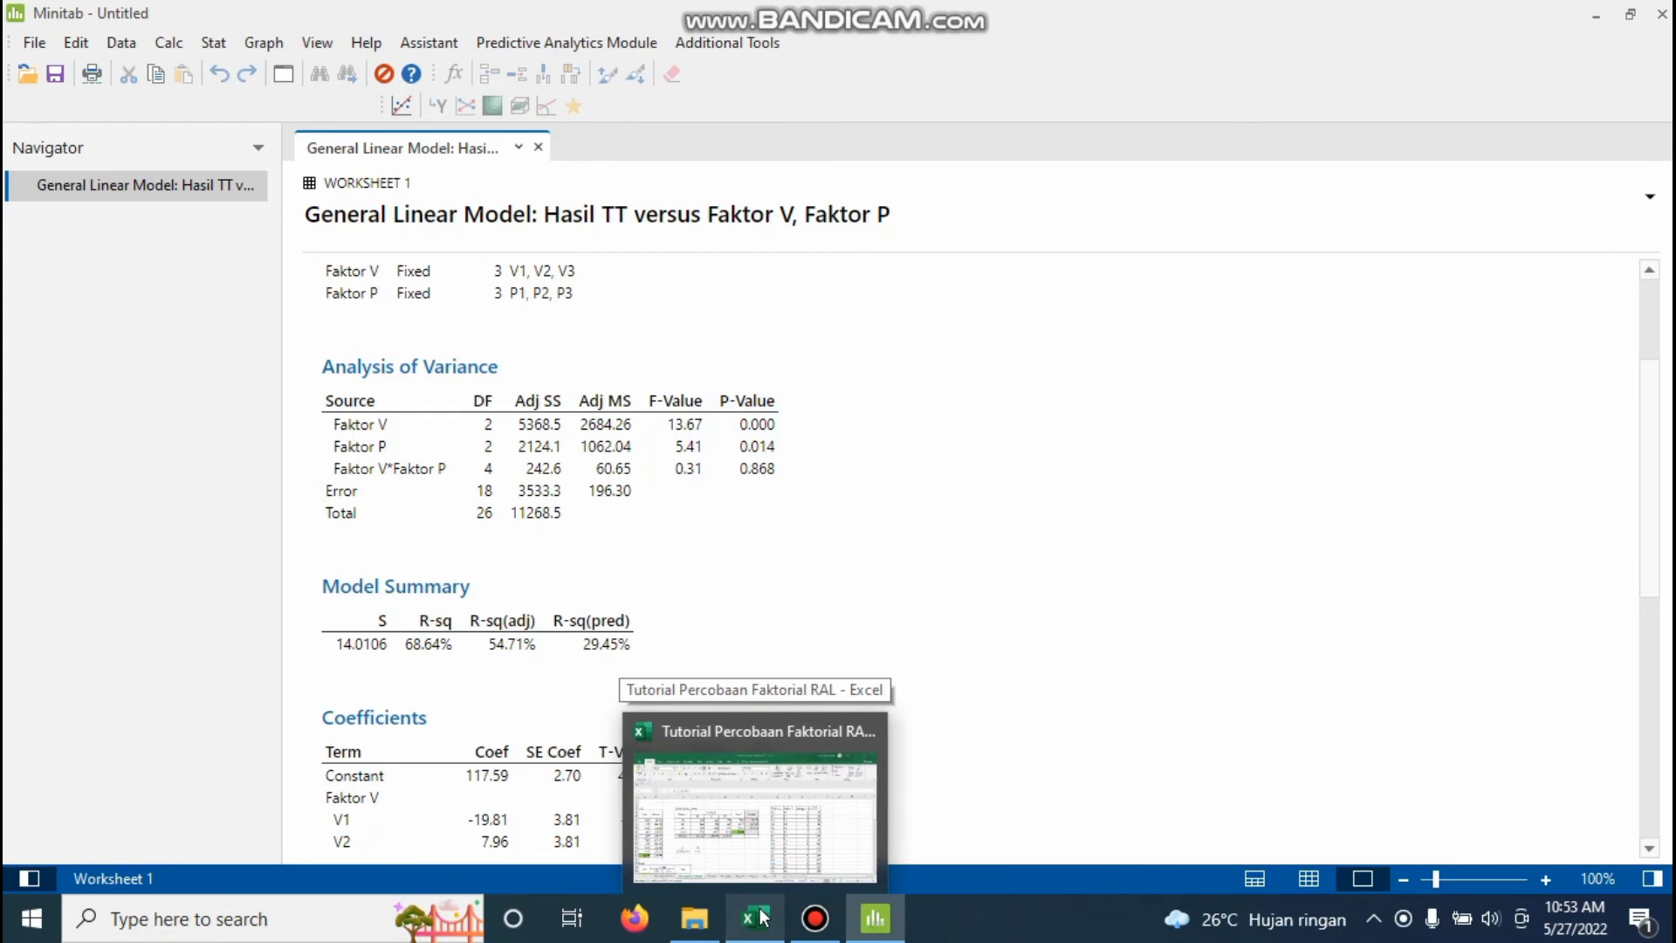
left_click(762, 917)
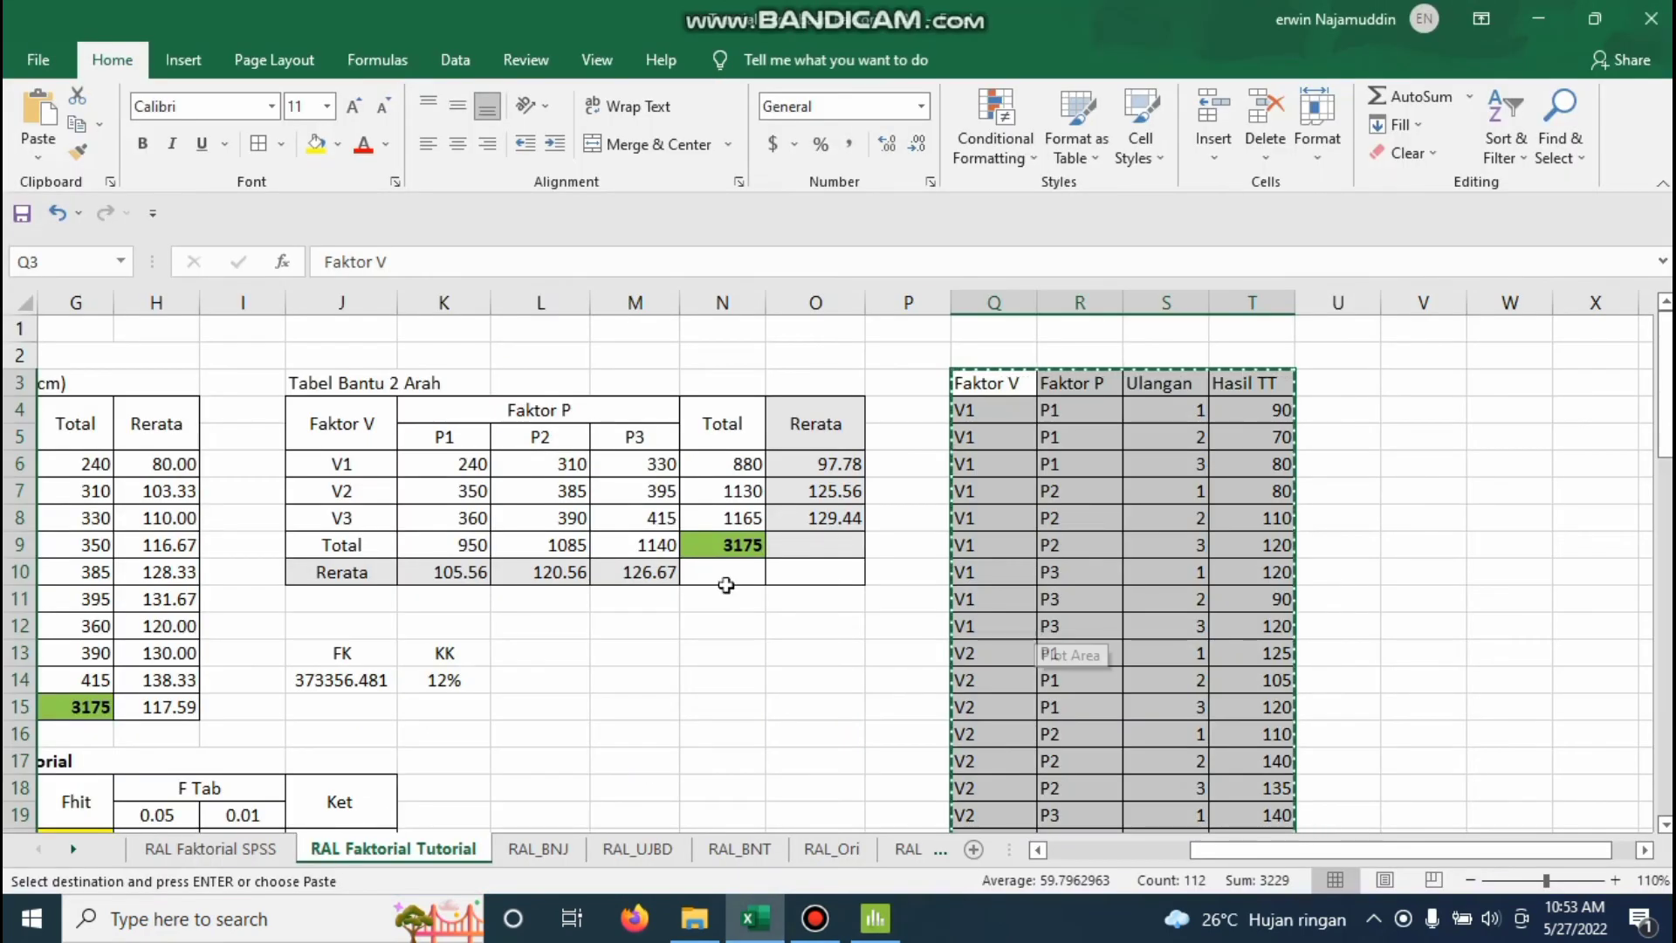
left_click_drag(1665, 371, 1665, 472)
left_click_drag(1441, 851, 1298, 851)
left_click(672, 522)
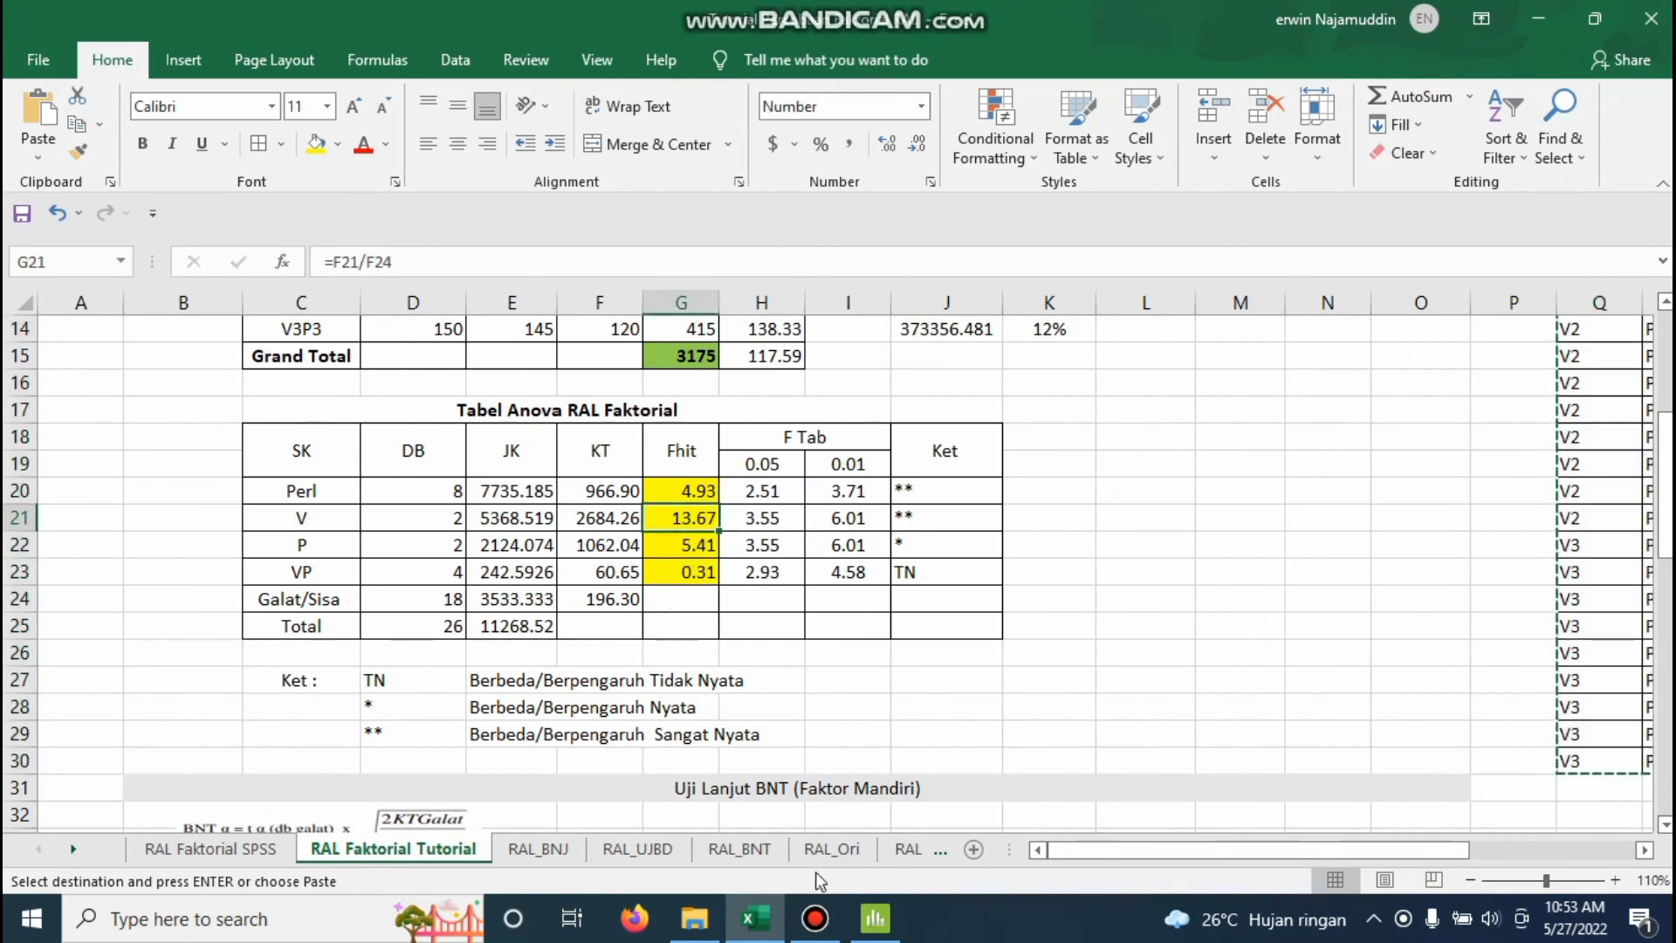
left_click(882, 923)
left_click(884, 924)
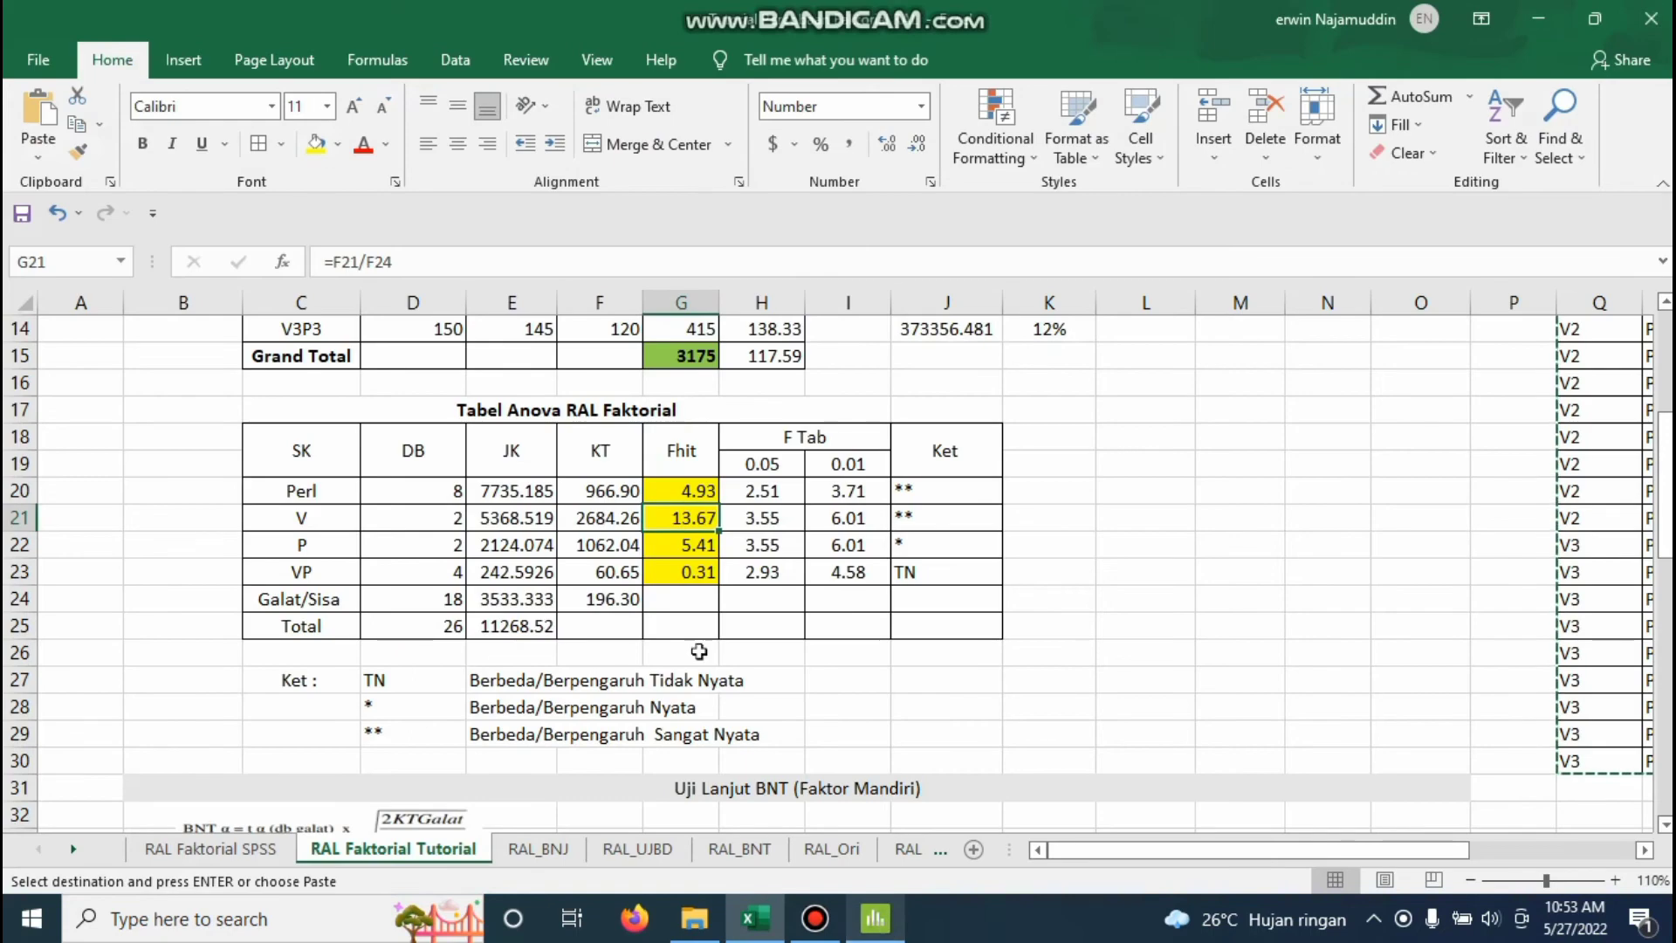
Compare the Fhit value of P in Excel's Tabel Anova RAL Faktorial with Minitab's F-Value and P-Value columns for Faktor P.
left_click(677, 546)
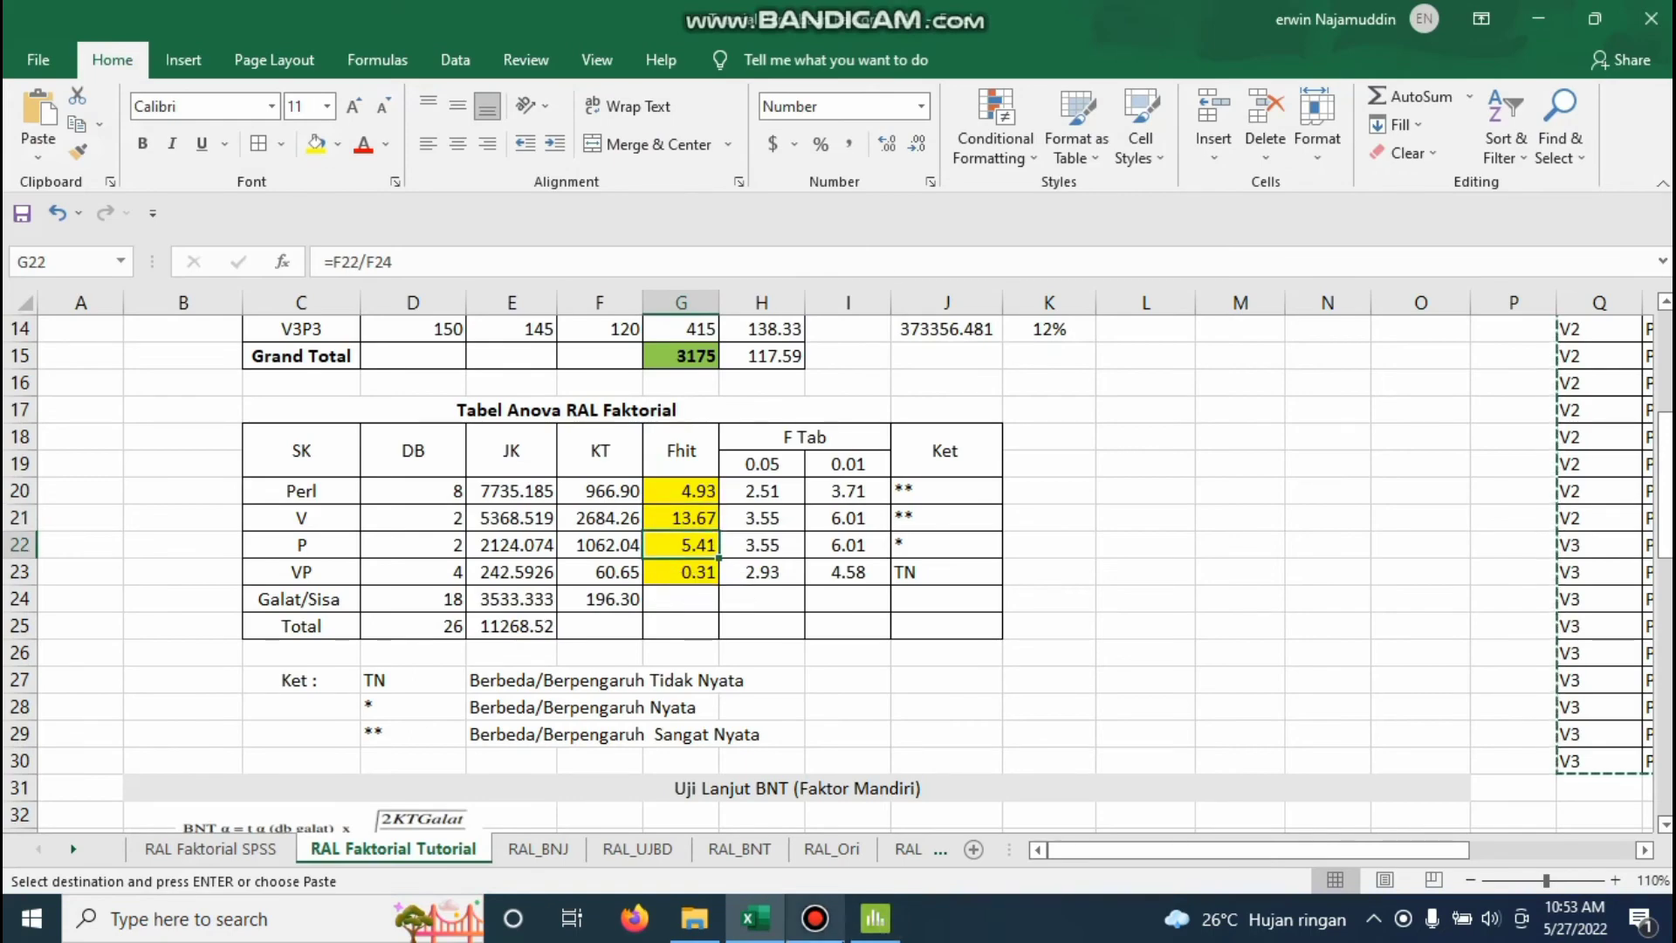
left_click(875, 918)
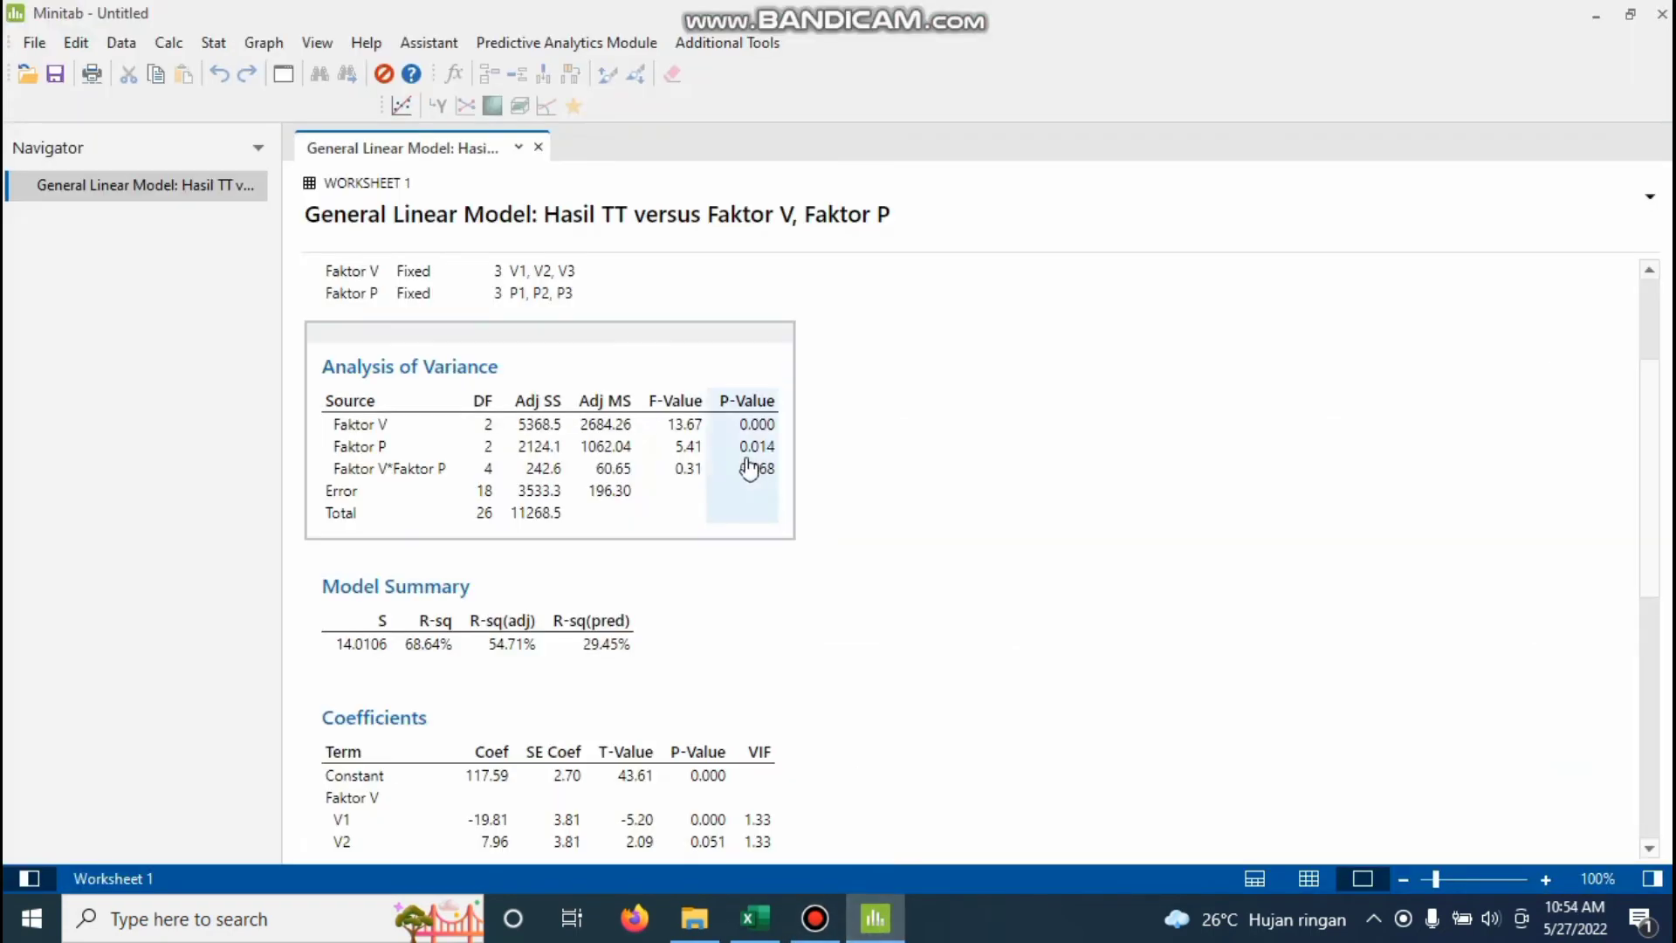
left_click(695, 445)
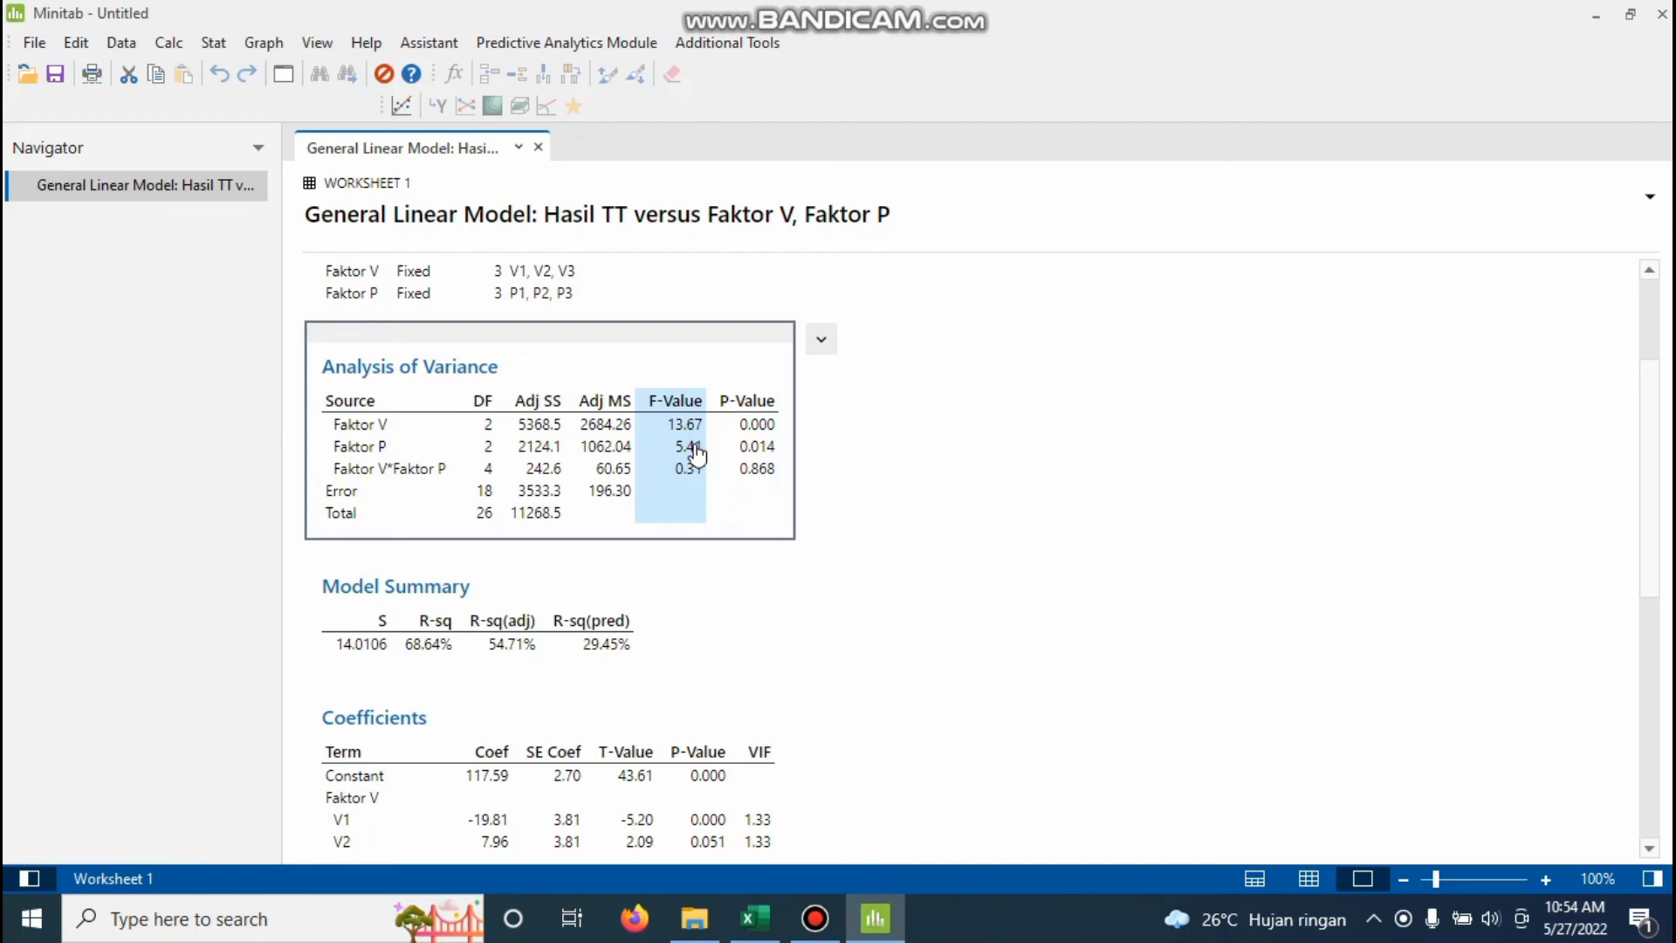
left_click(759, 454)
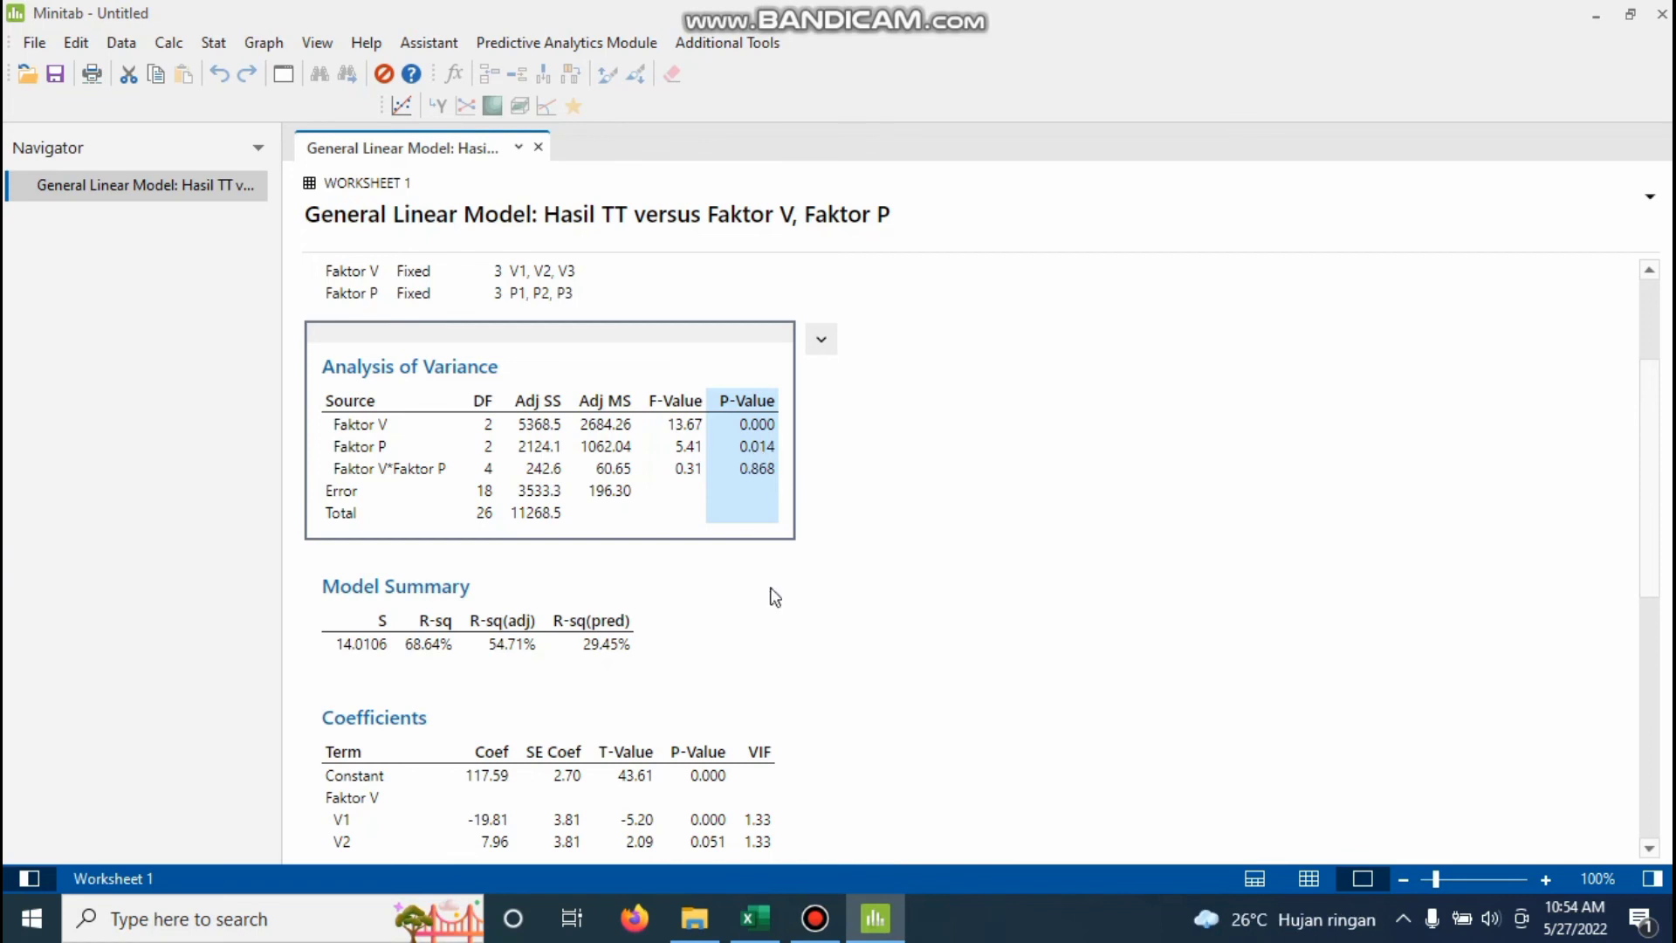
Check the Ket significance mark of P in Excel's Tabel Anova RAL Faktorial and return to Minitab.
left_click(754, 918)
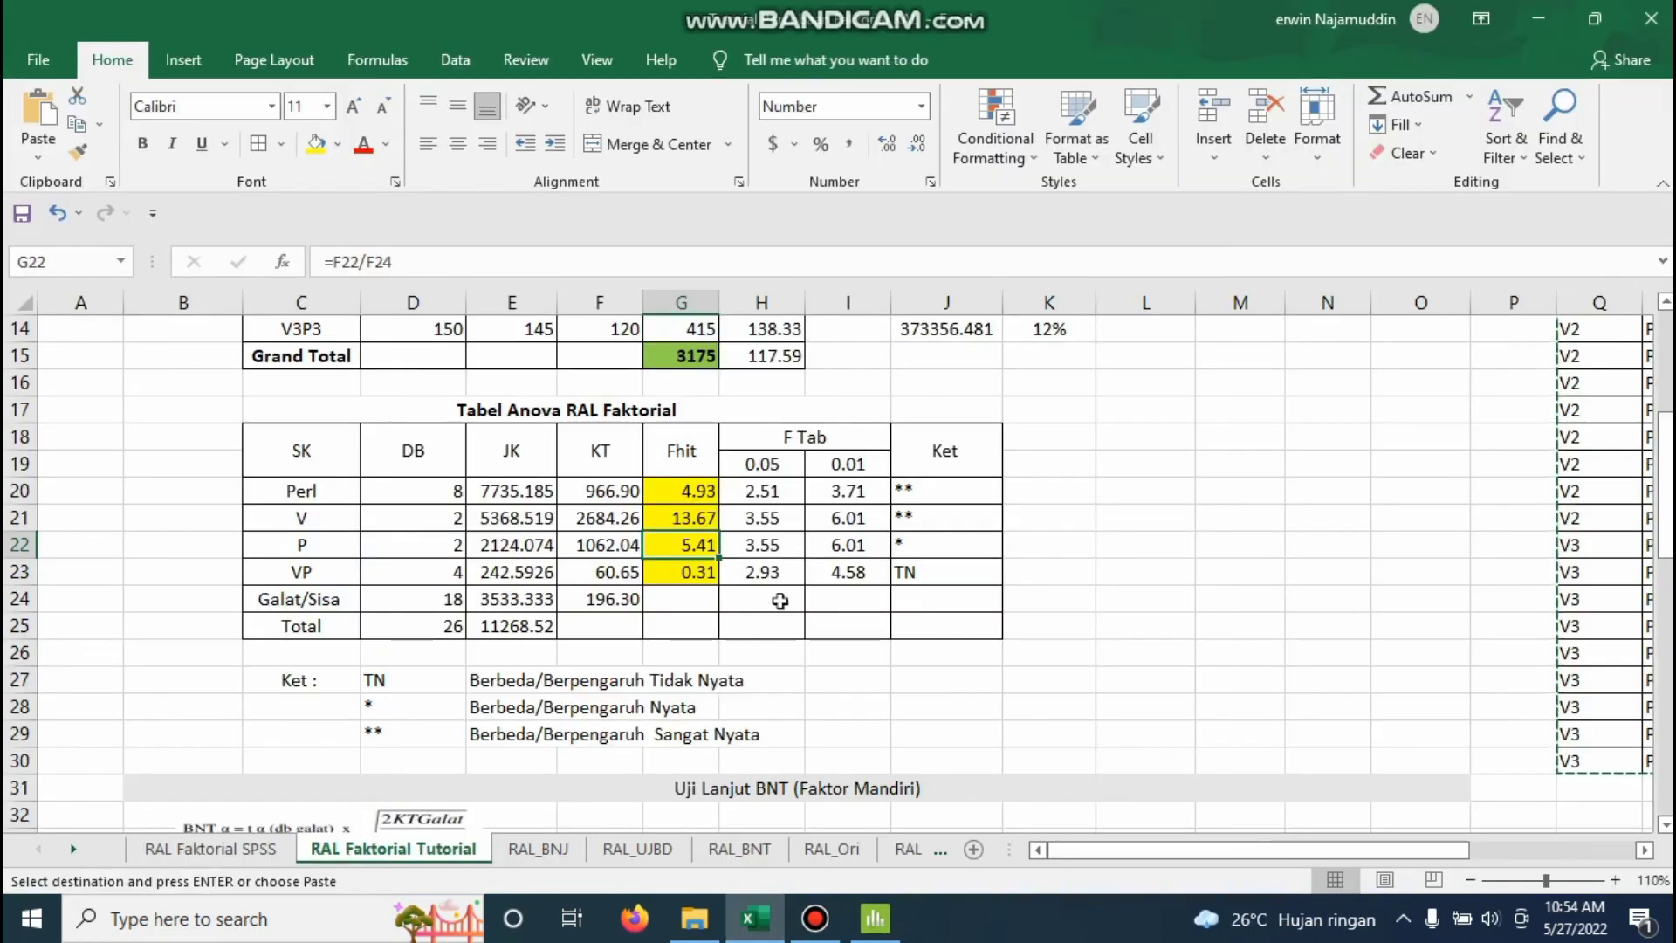
left_click(907, 548)
left_click(874, 919)
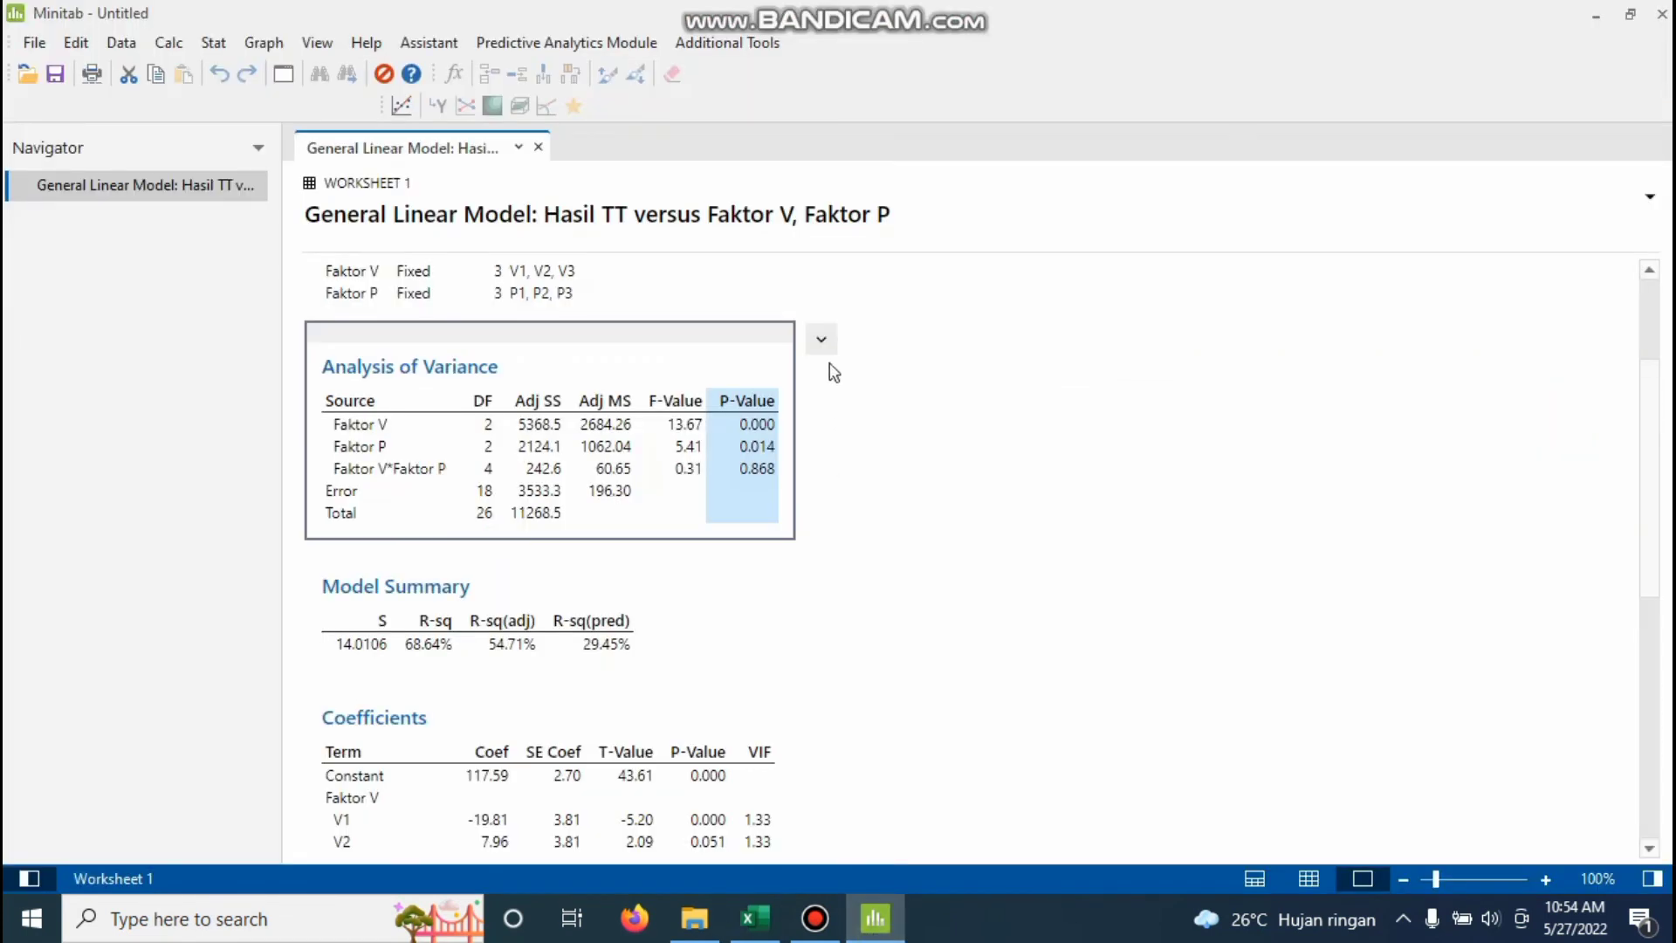
left_click(821, 339)
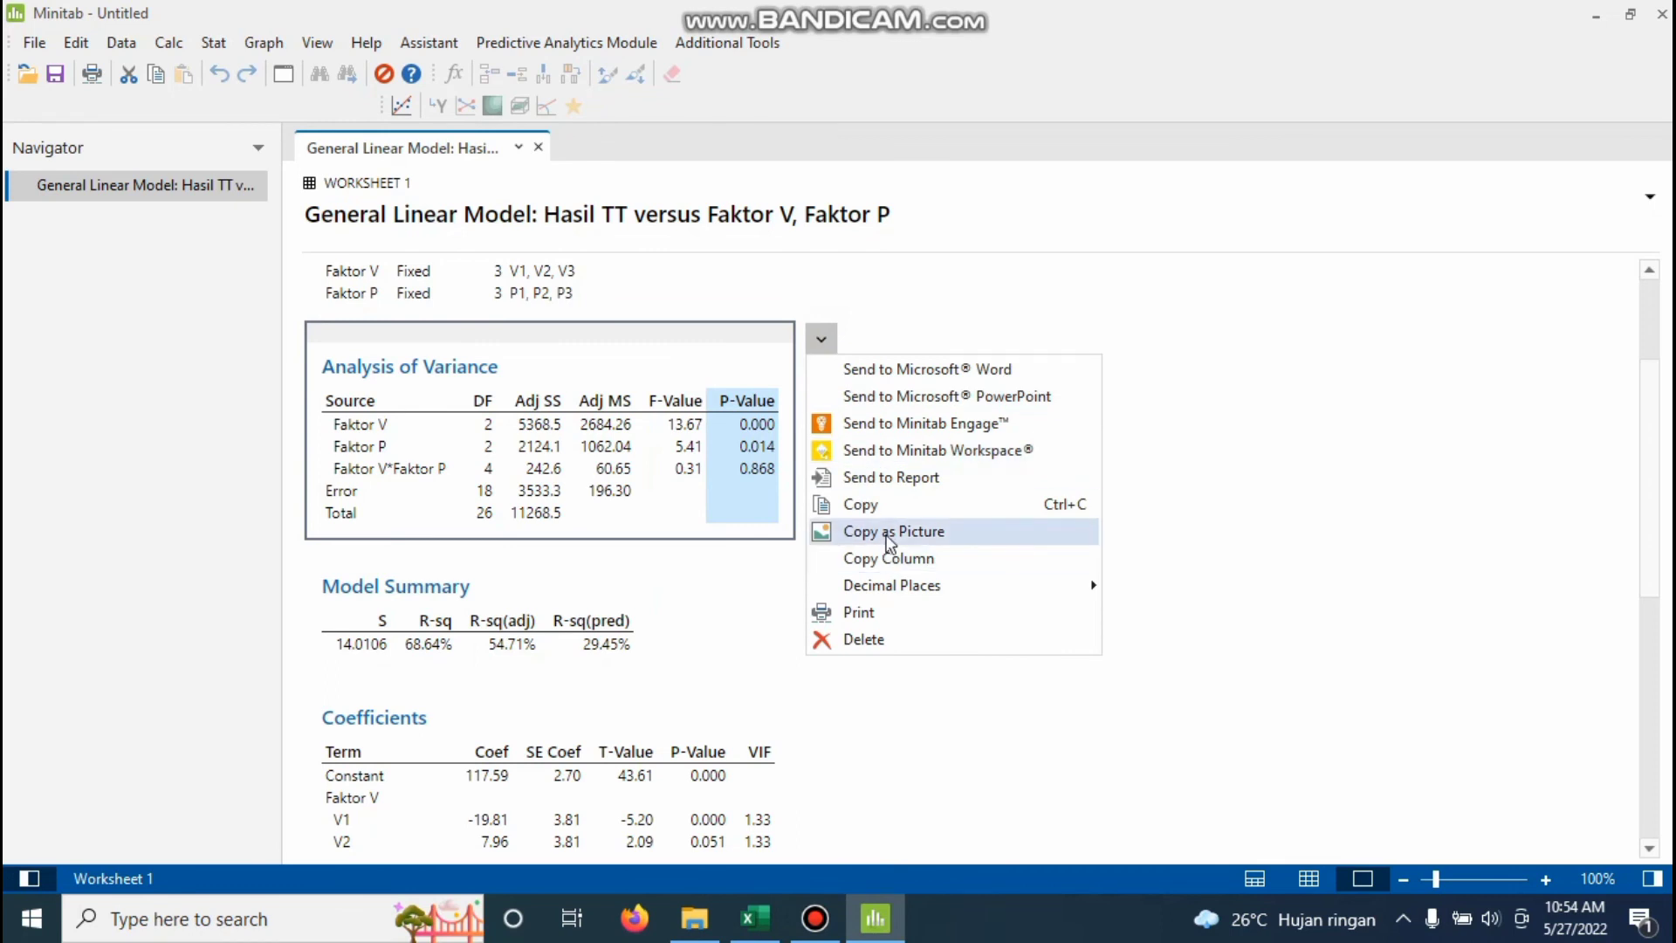
left_click(1336, 455)
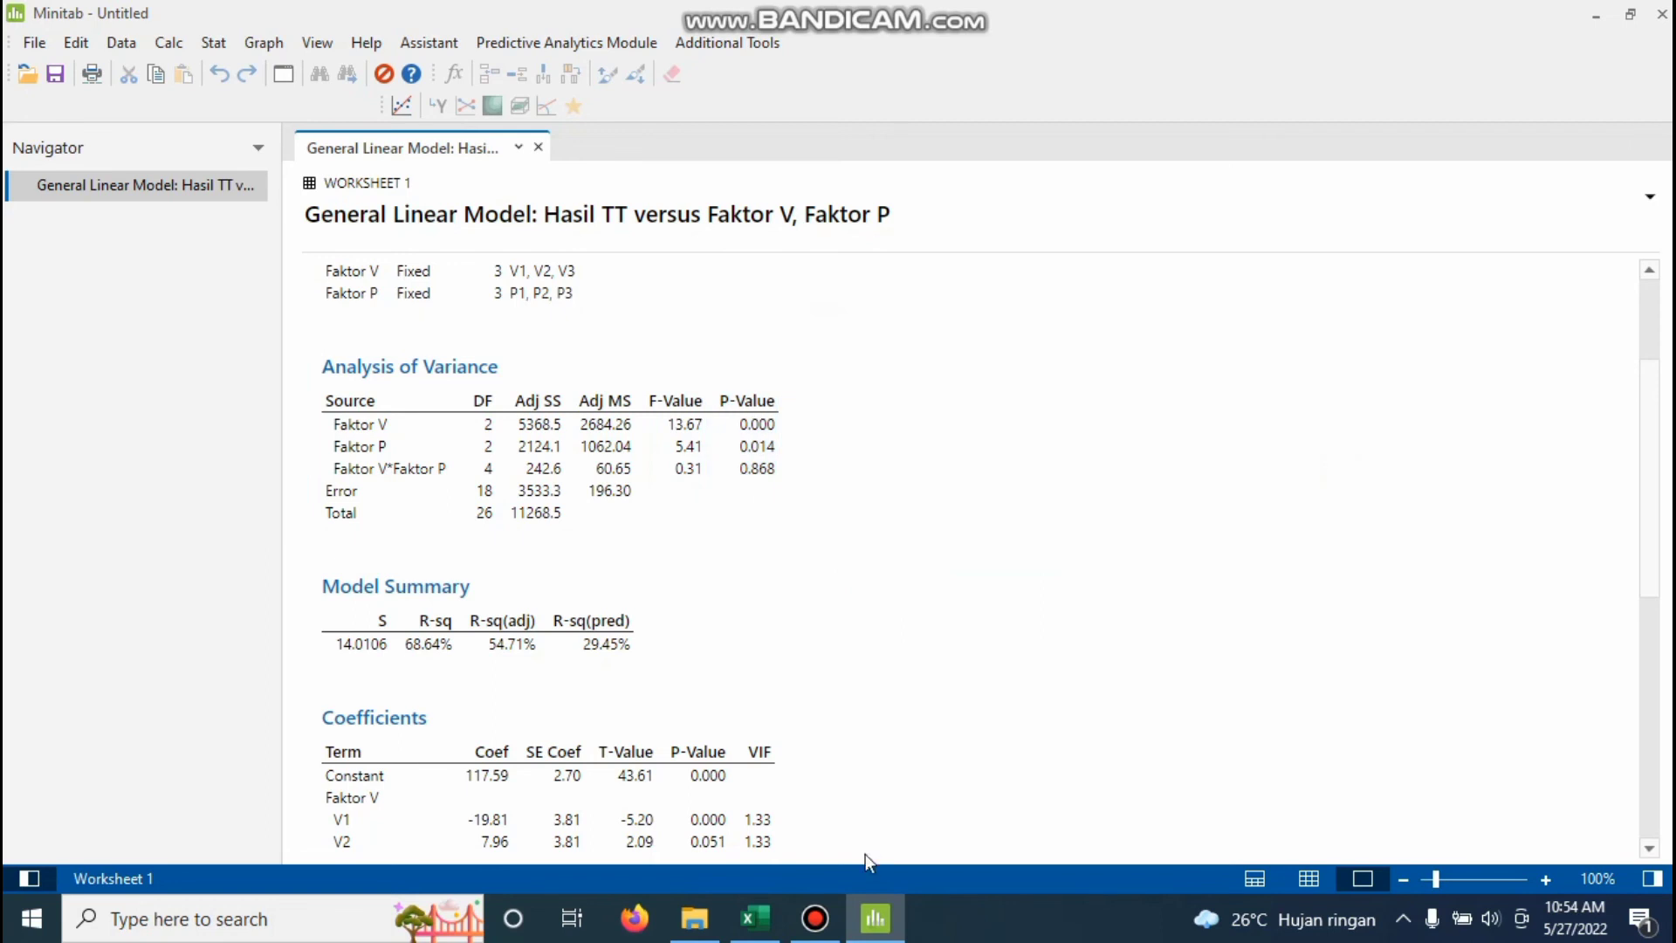
Start pairwise general linear model comparisons for Hasil TT, replacing the Tukey method with Fisher.
mouse_move(871, 896)
left_click(217, 45)
mouse_move(340, 133)
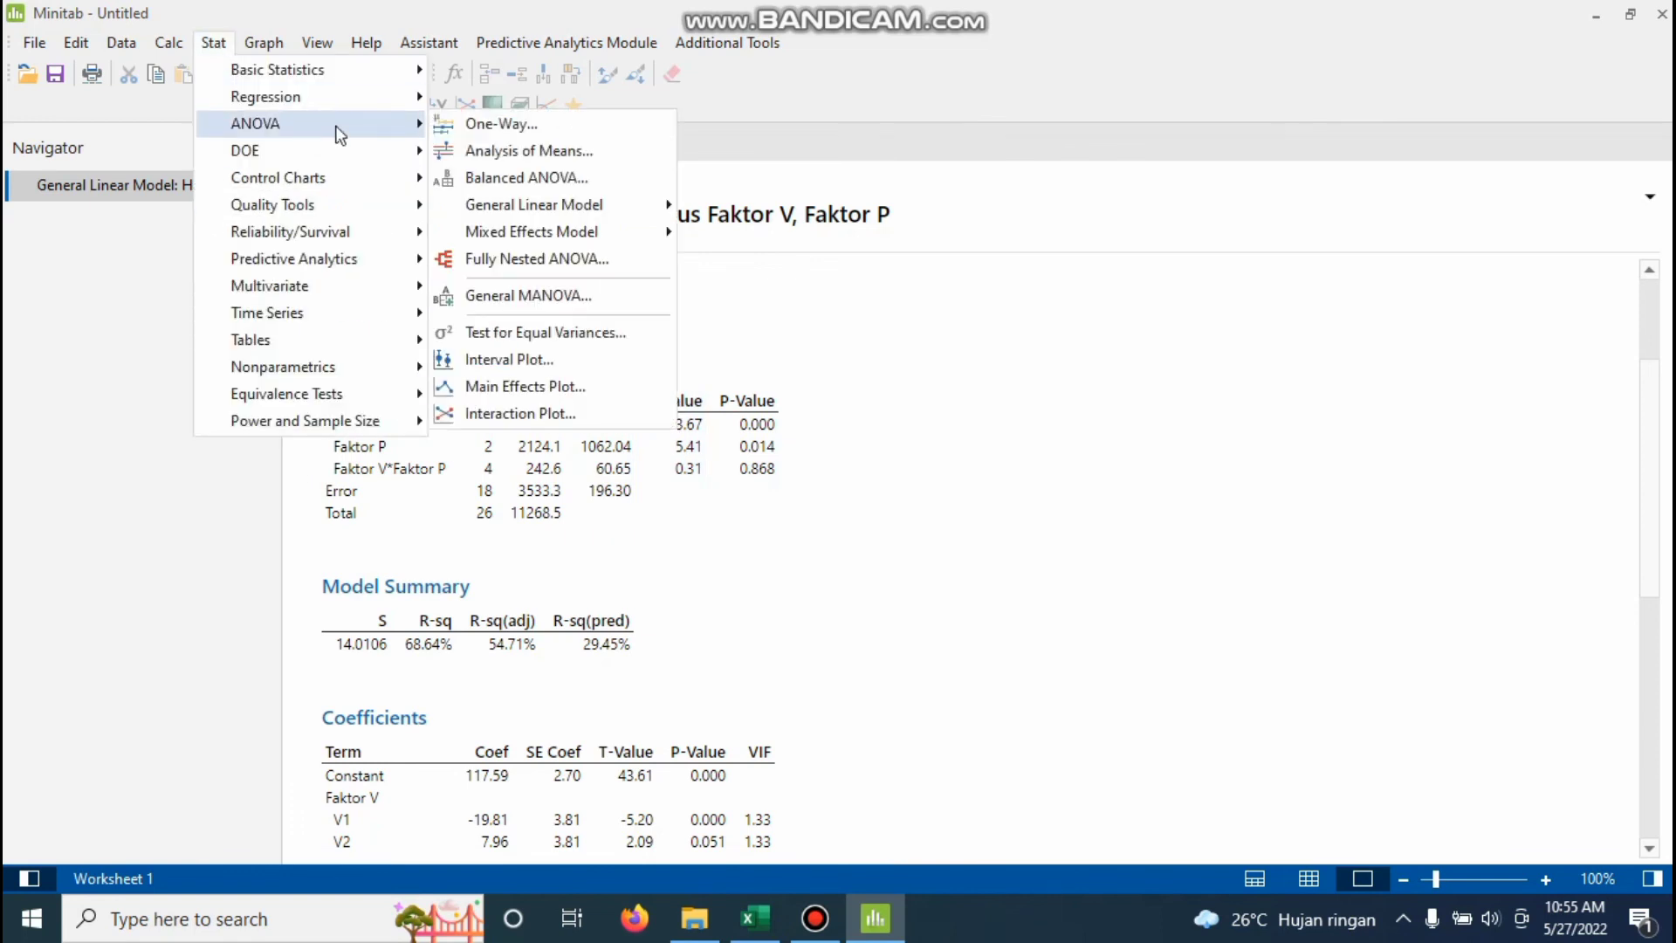
mouse_move(633, 212)
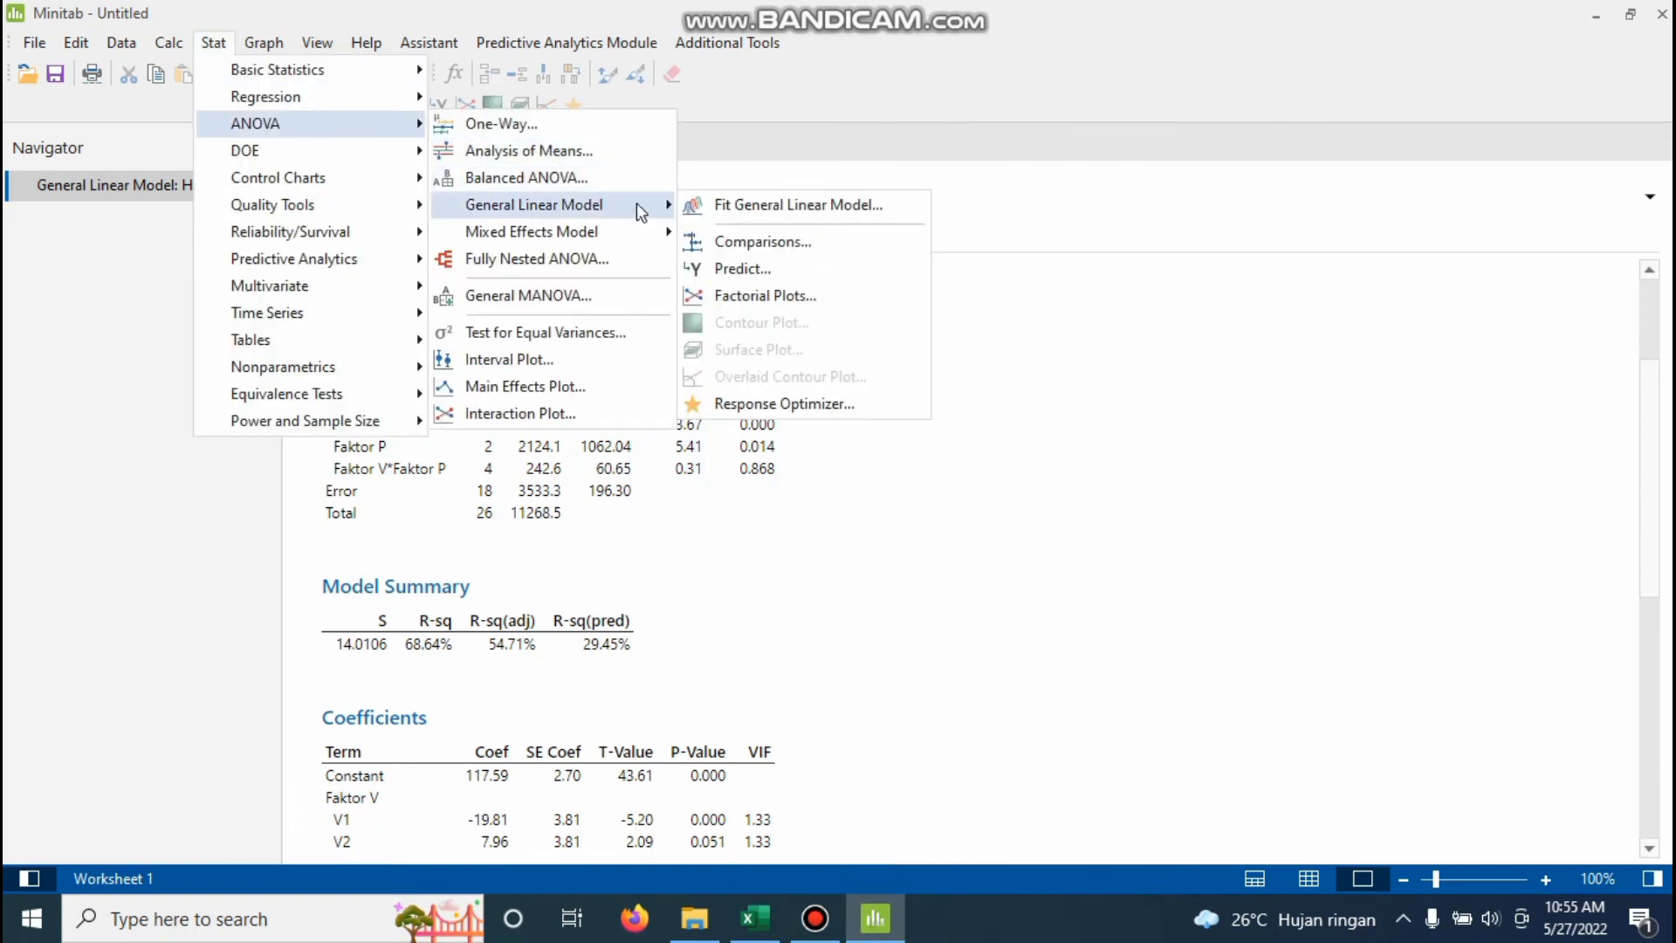
left_click(767, 247)
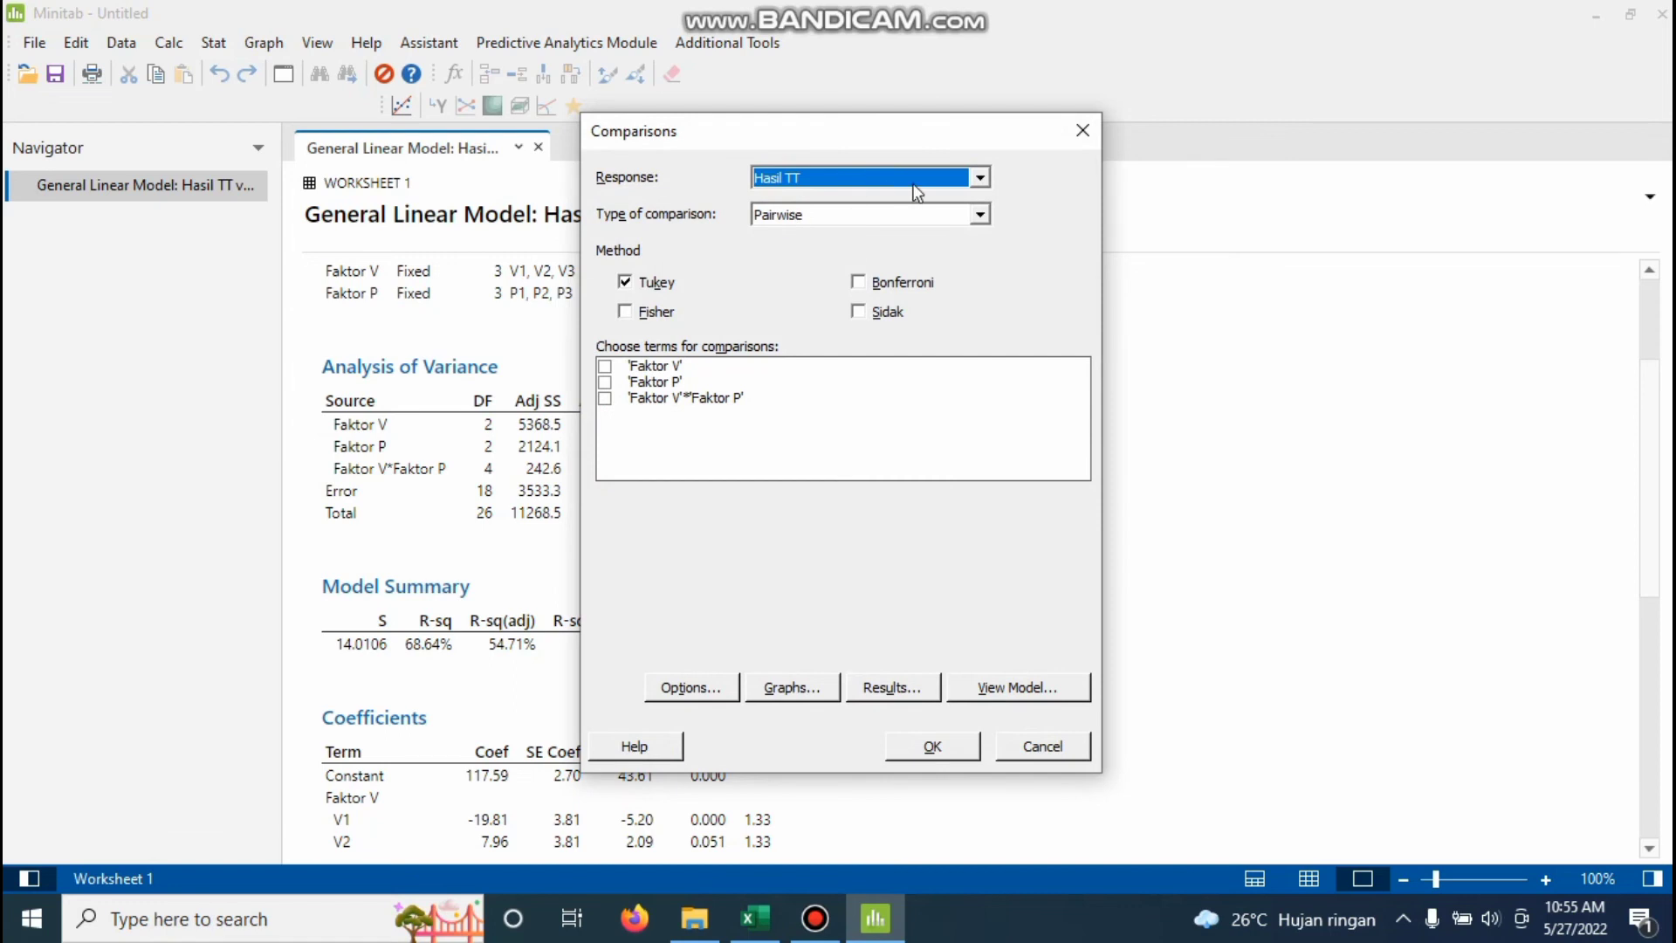
left_click(627, 282)
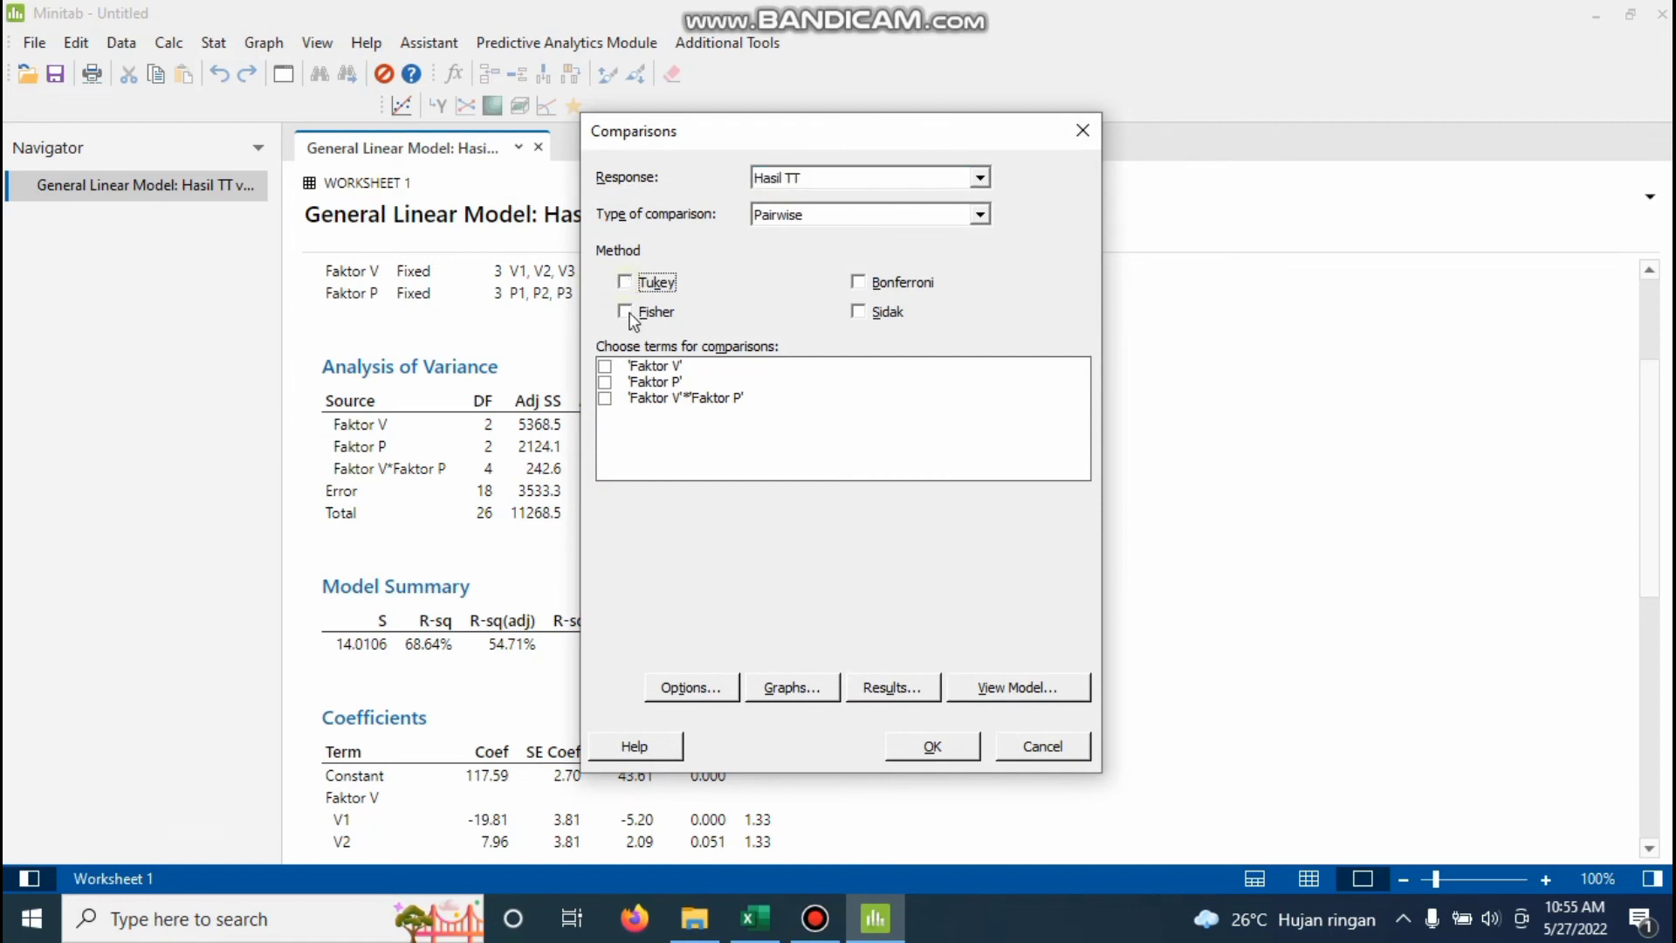
left_click(626, 312)
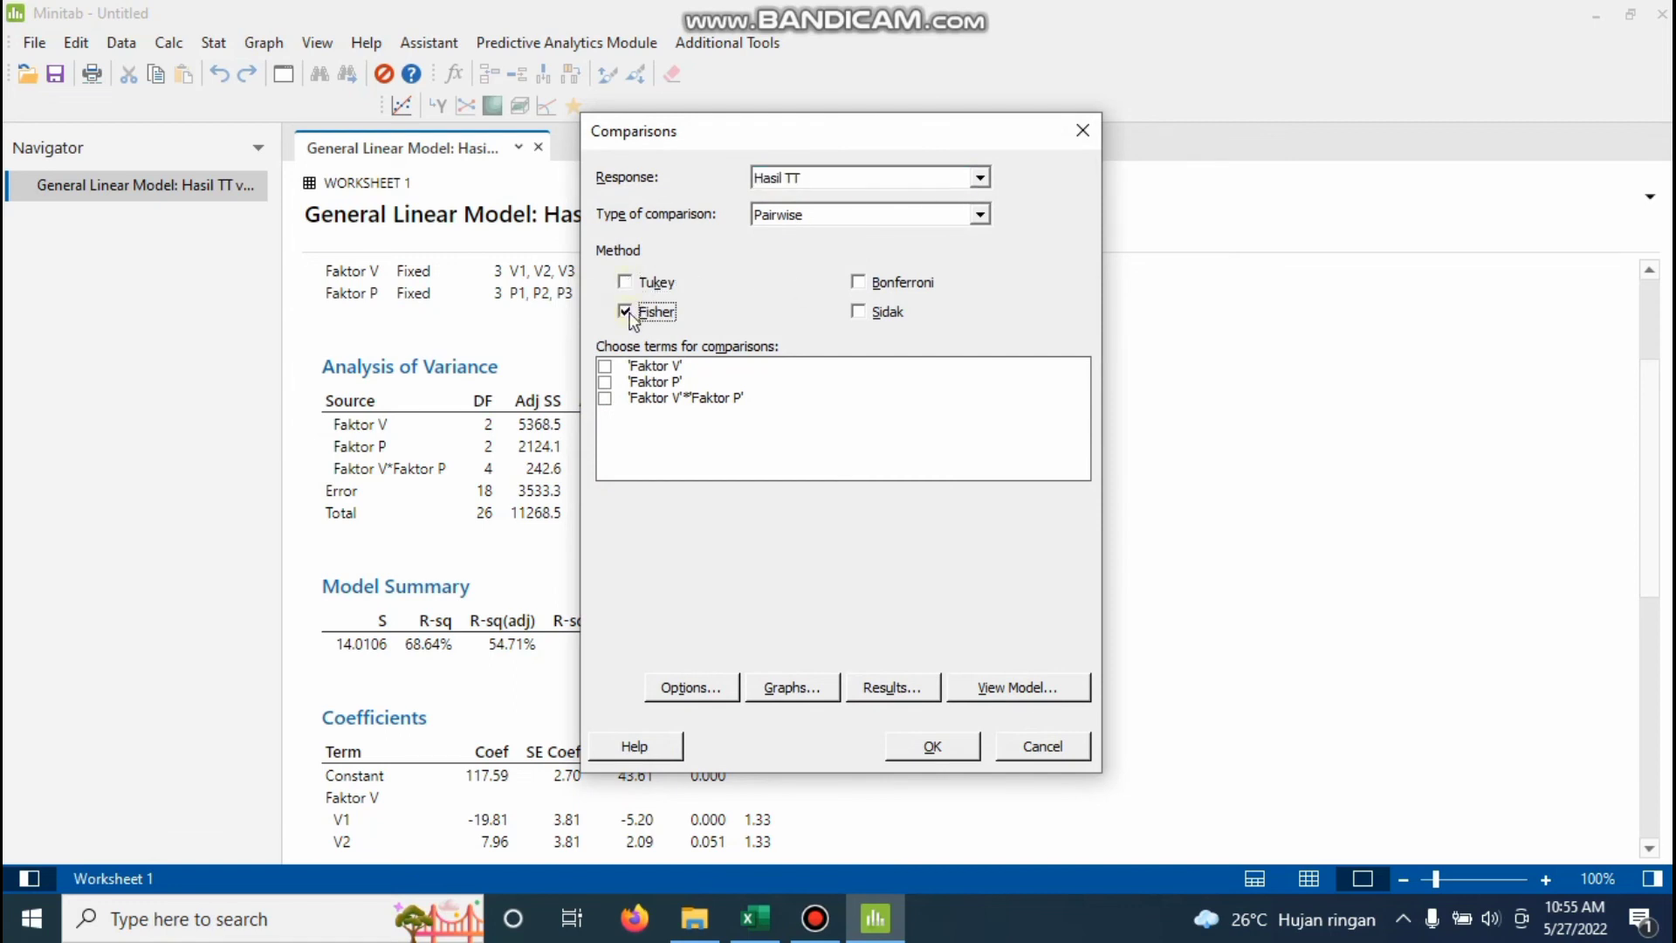
Choose Faktor V, Faktor P and the Faktor V*Faktor P interaction as comparison terms and run the comparisons.
left_click(601, 372)
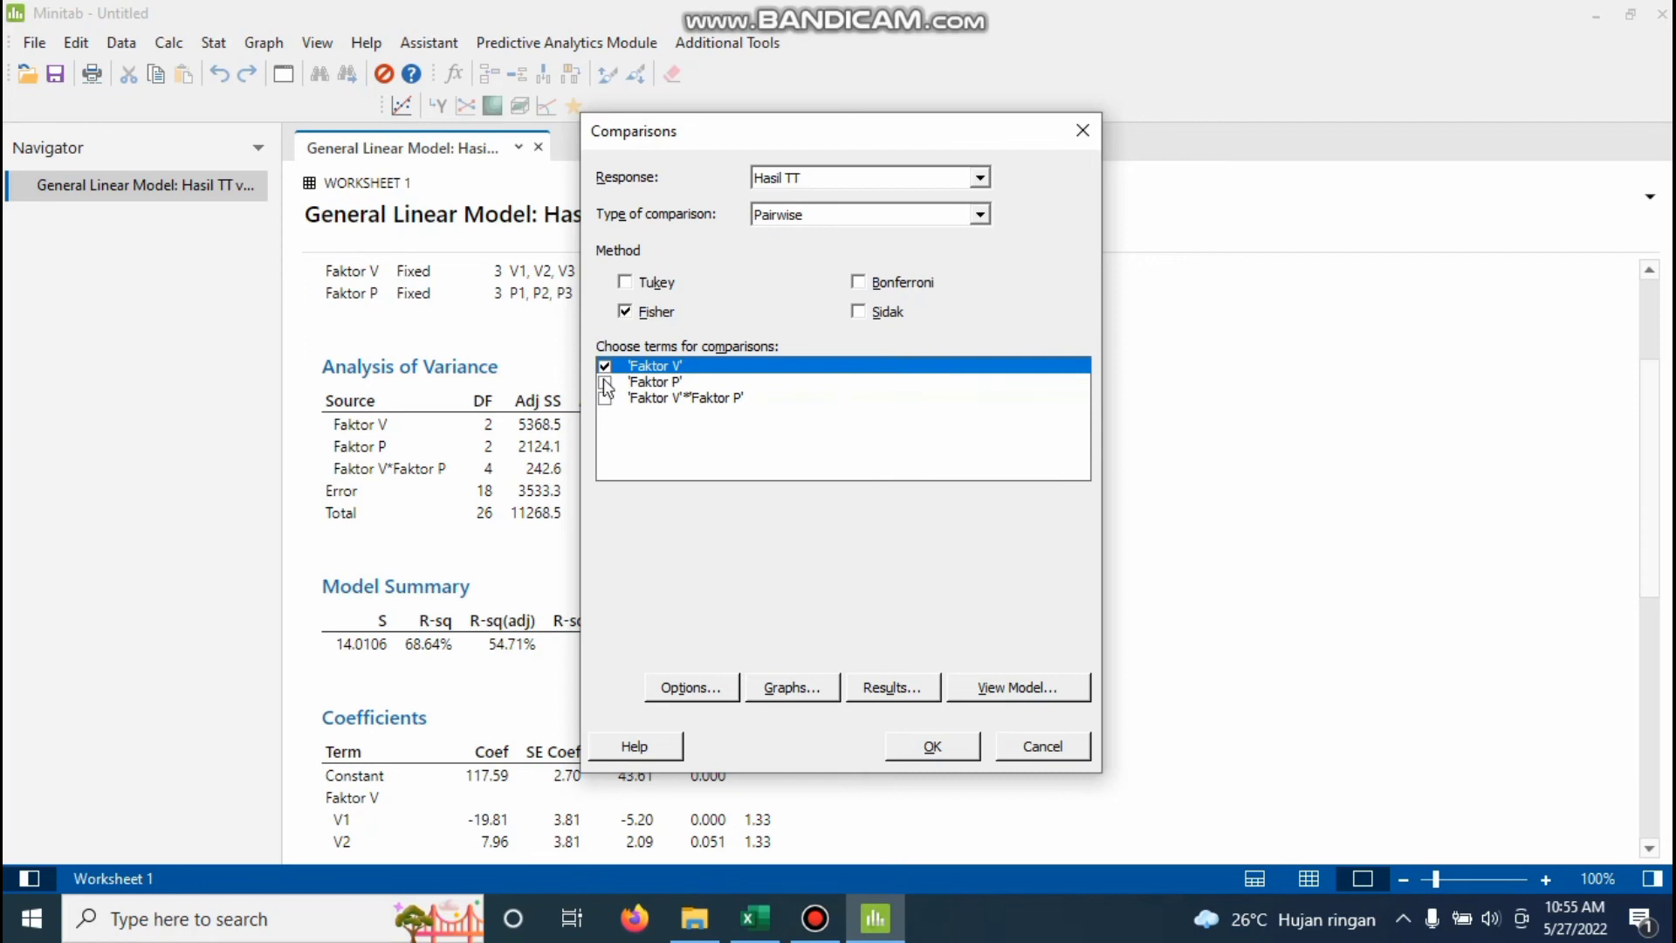
left_click(604, 383)
left_click(604, 399)
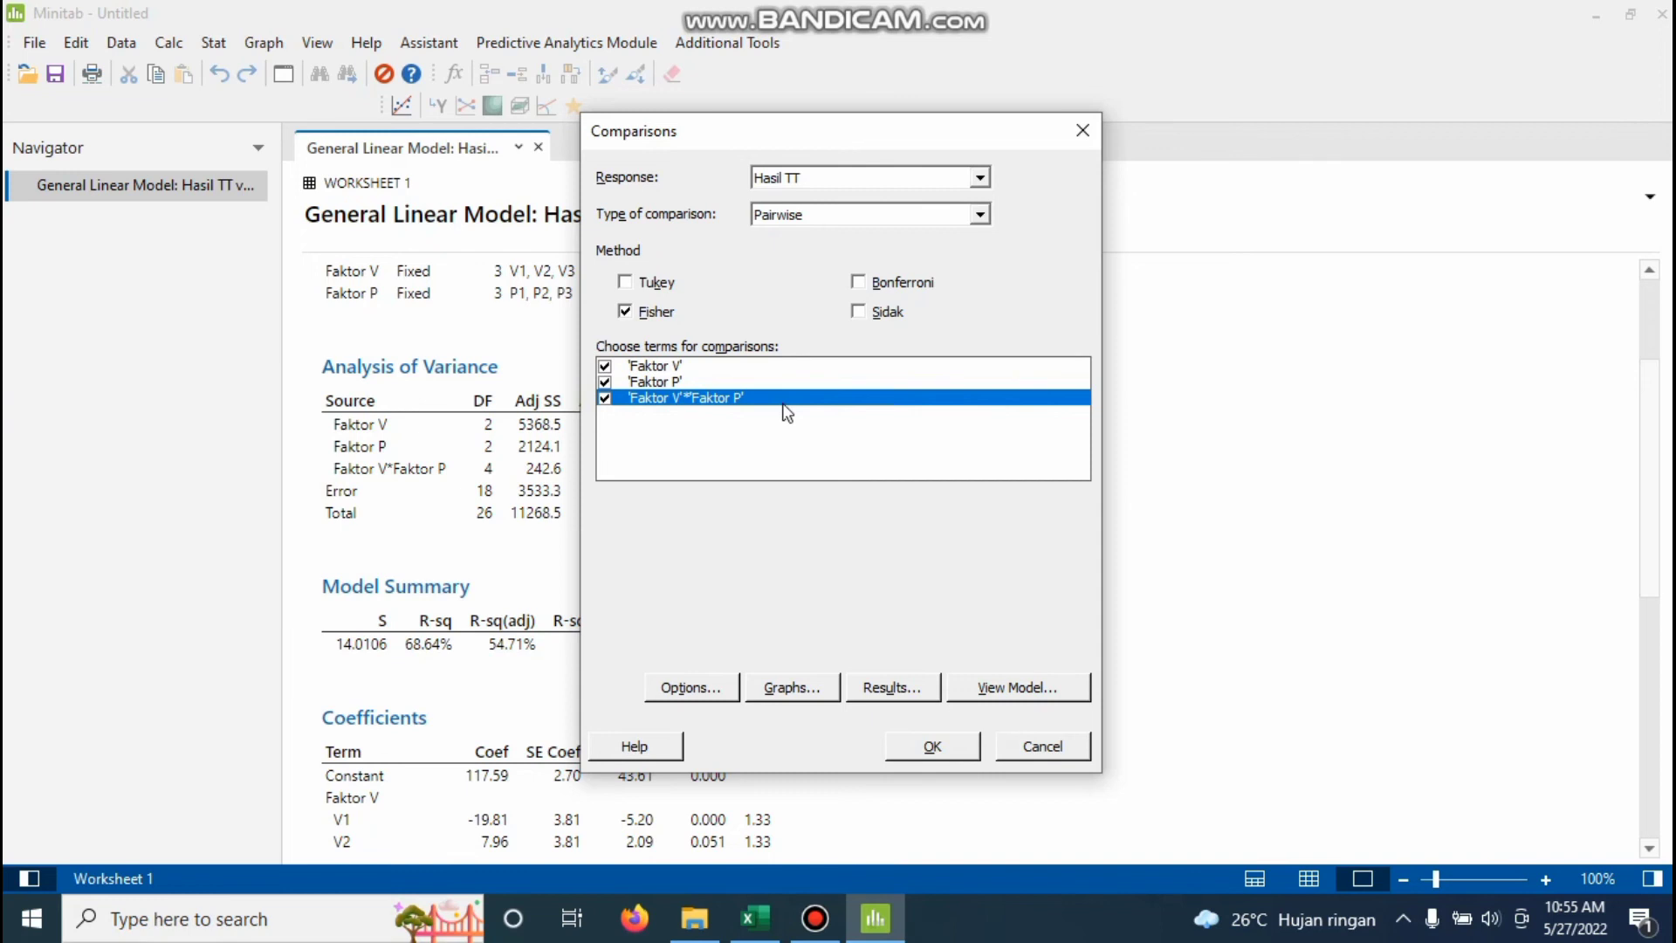
left_click(957, 748)
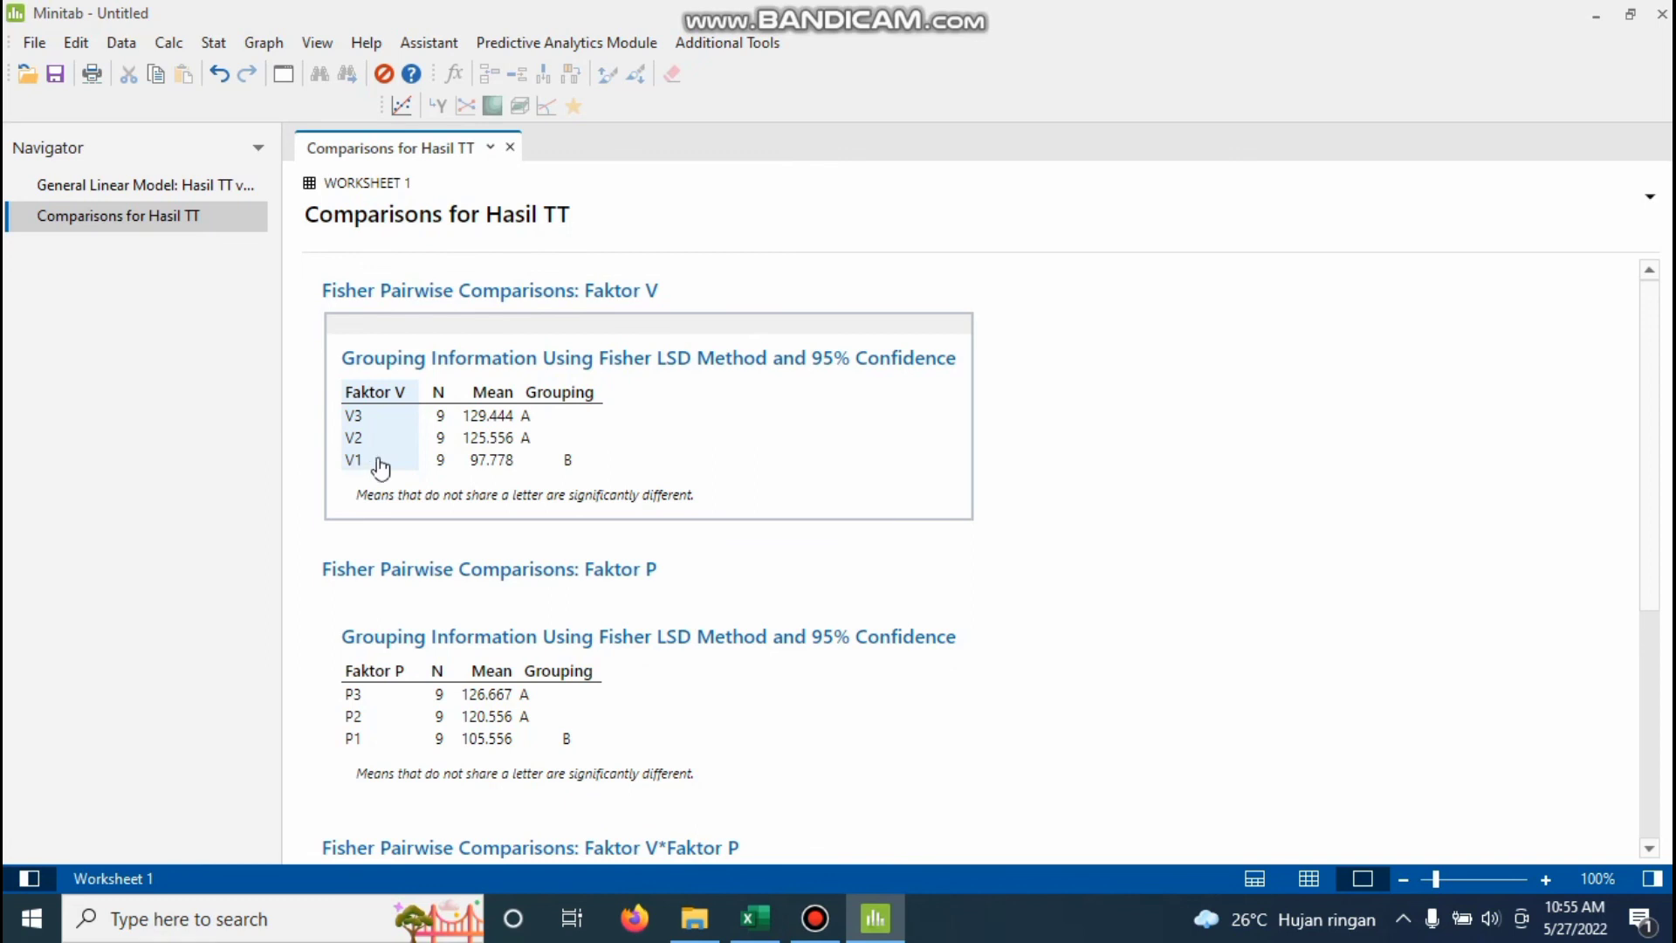
Examine the Fisher LSD grouping tables for Faktor V, Faktor P and their interaction.
scroll(1656, 592, "down", 1)
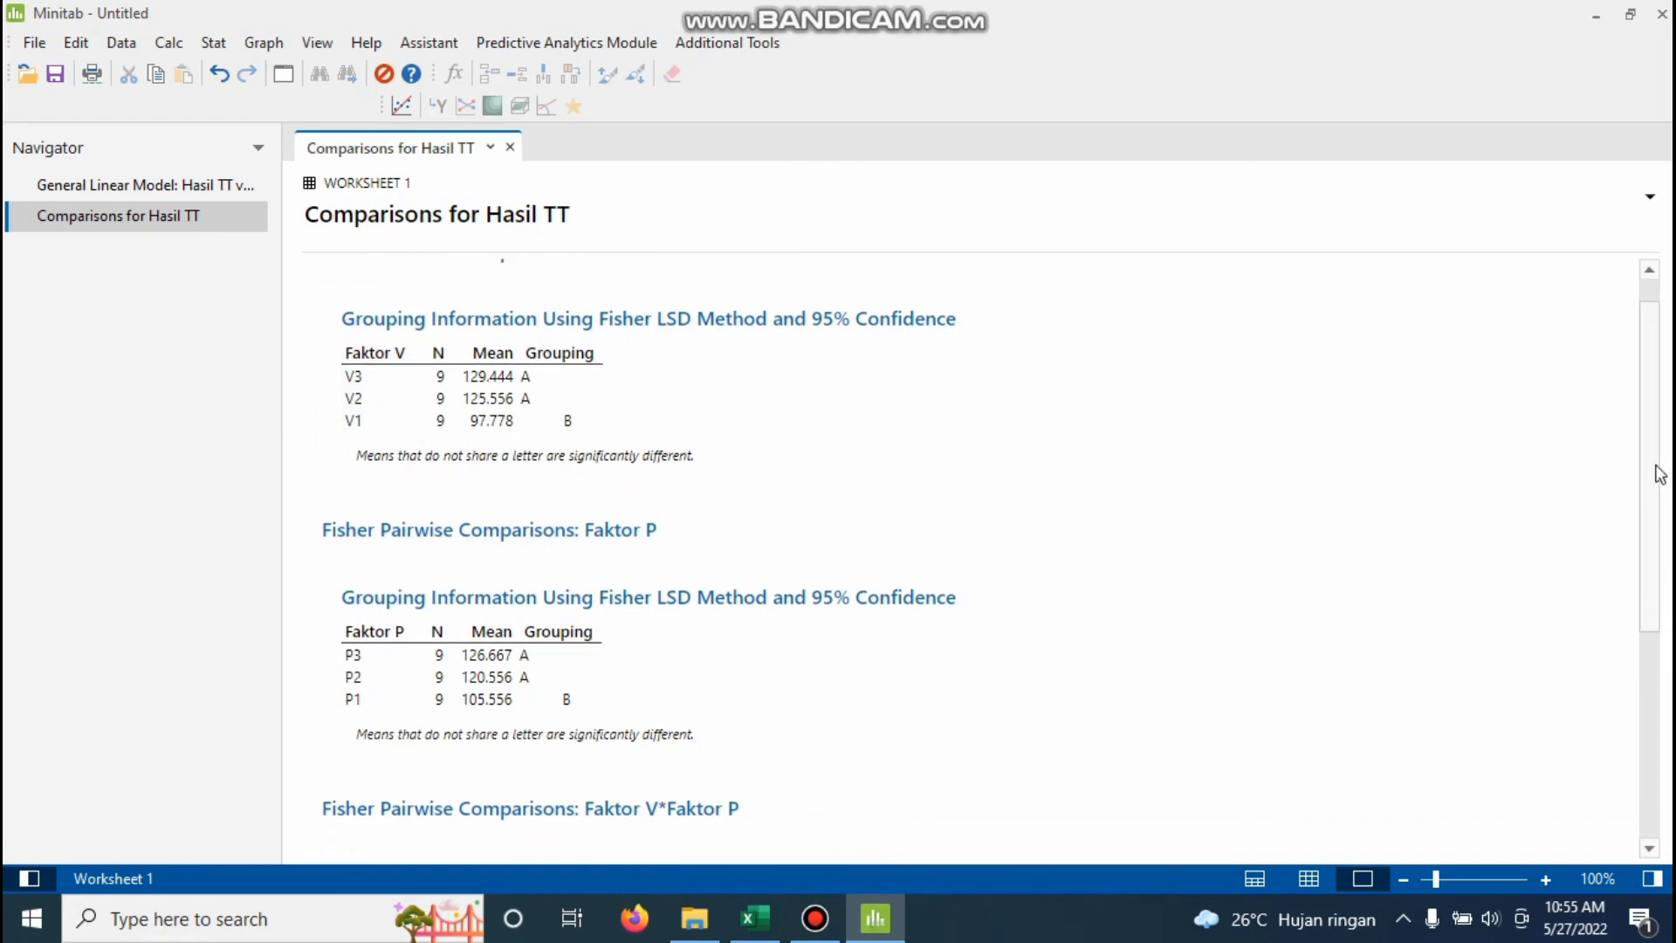
scroll(1657, 479, "down", 3)
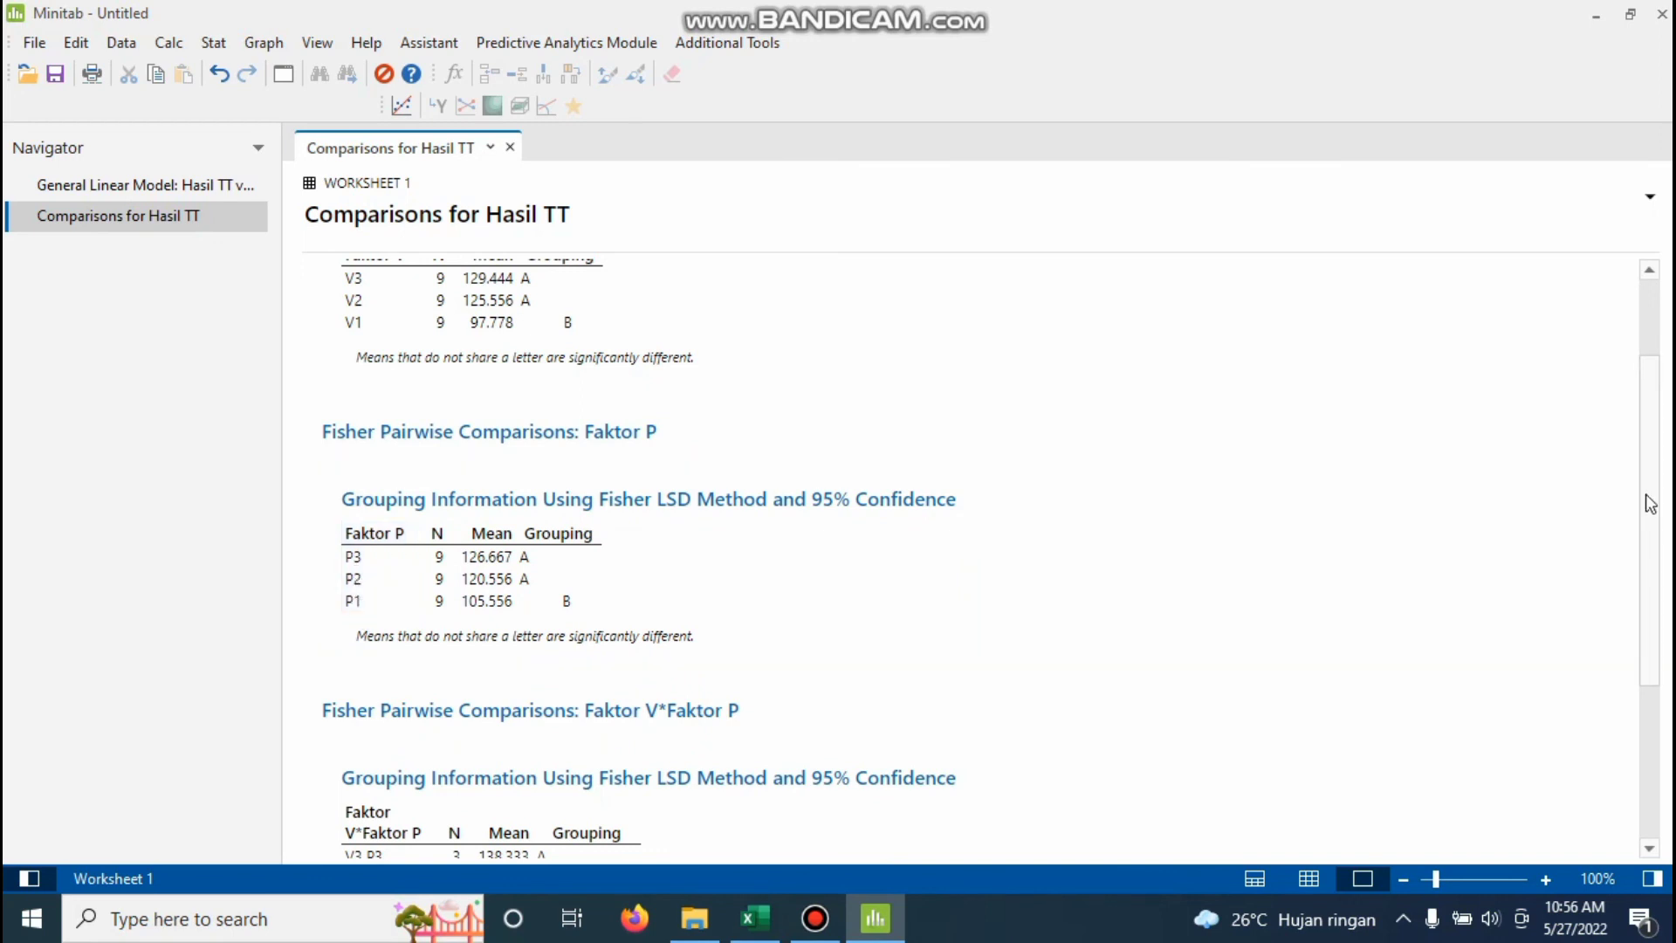
left_click_drag(1649, 503, 1649, 537)
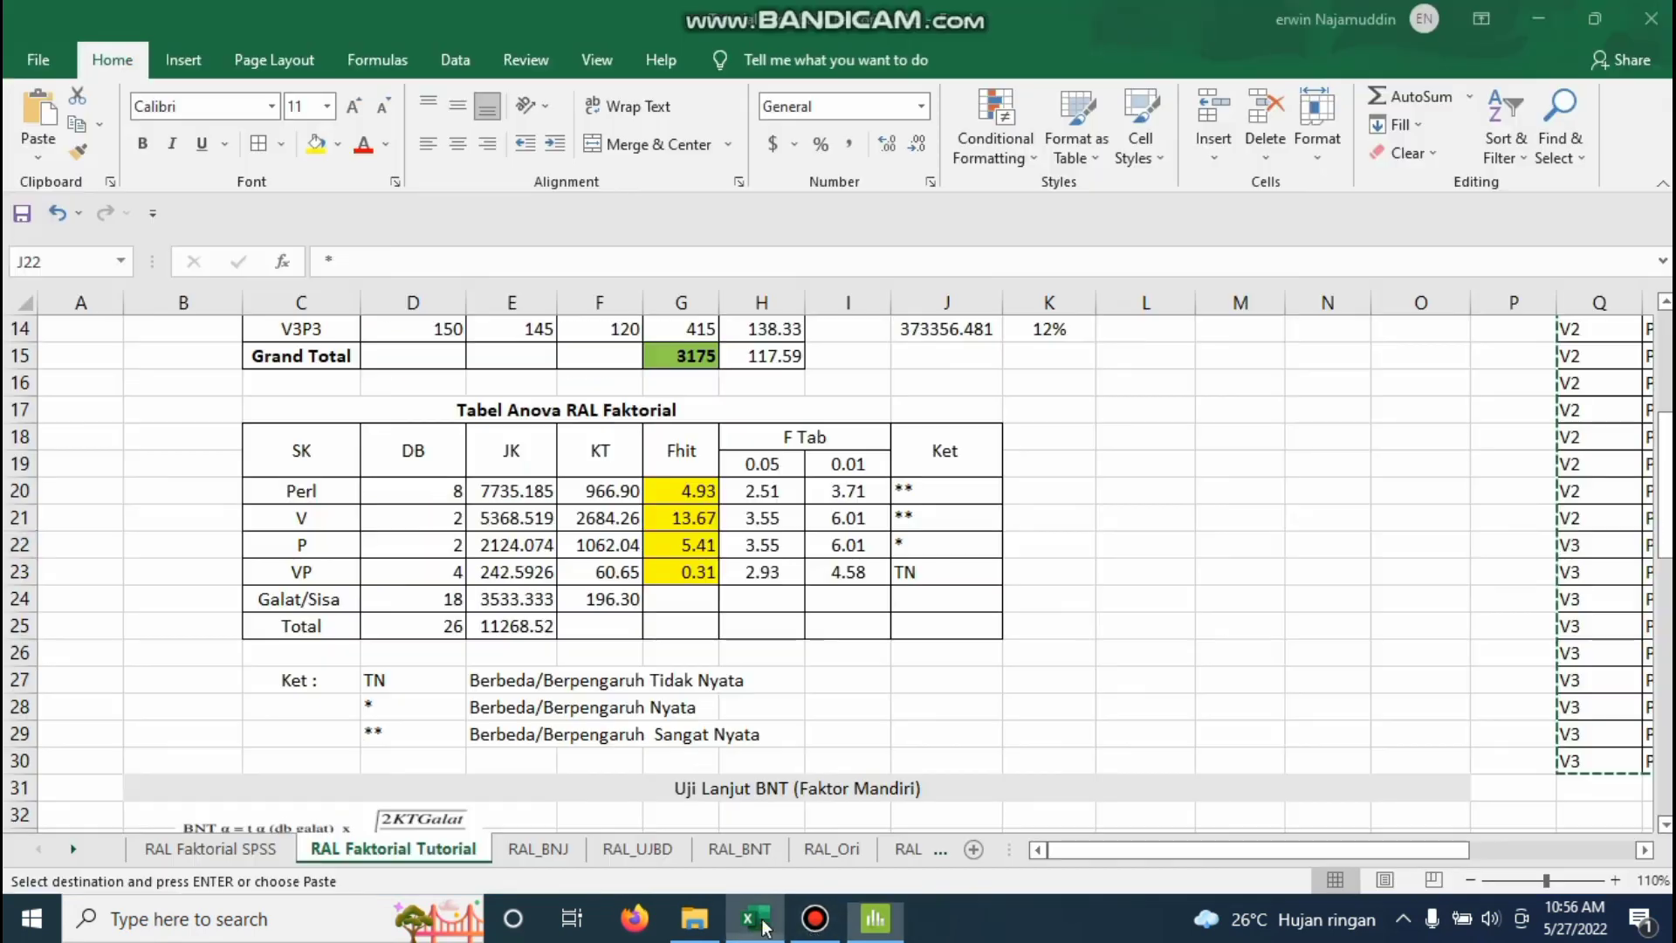
Switch to Excel and check the ranked Perlakuan V means and Notasi letters under Uji Lanjut BNT (Faktor Mandiri).
left_click(755, 918)
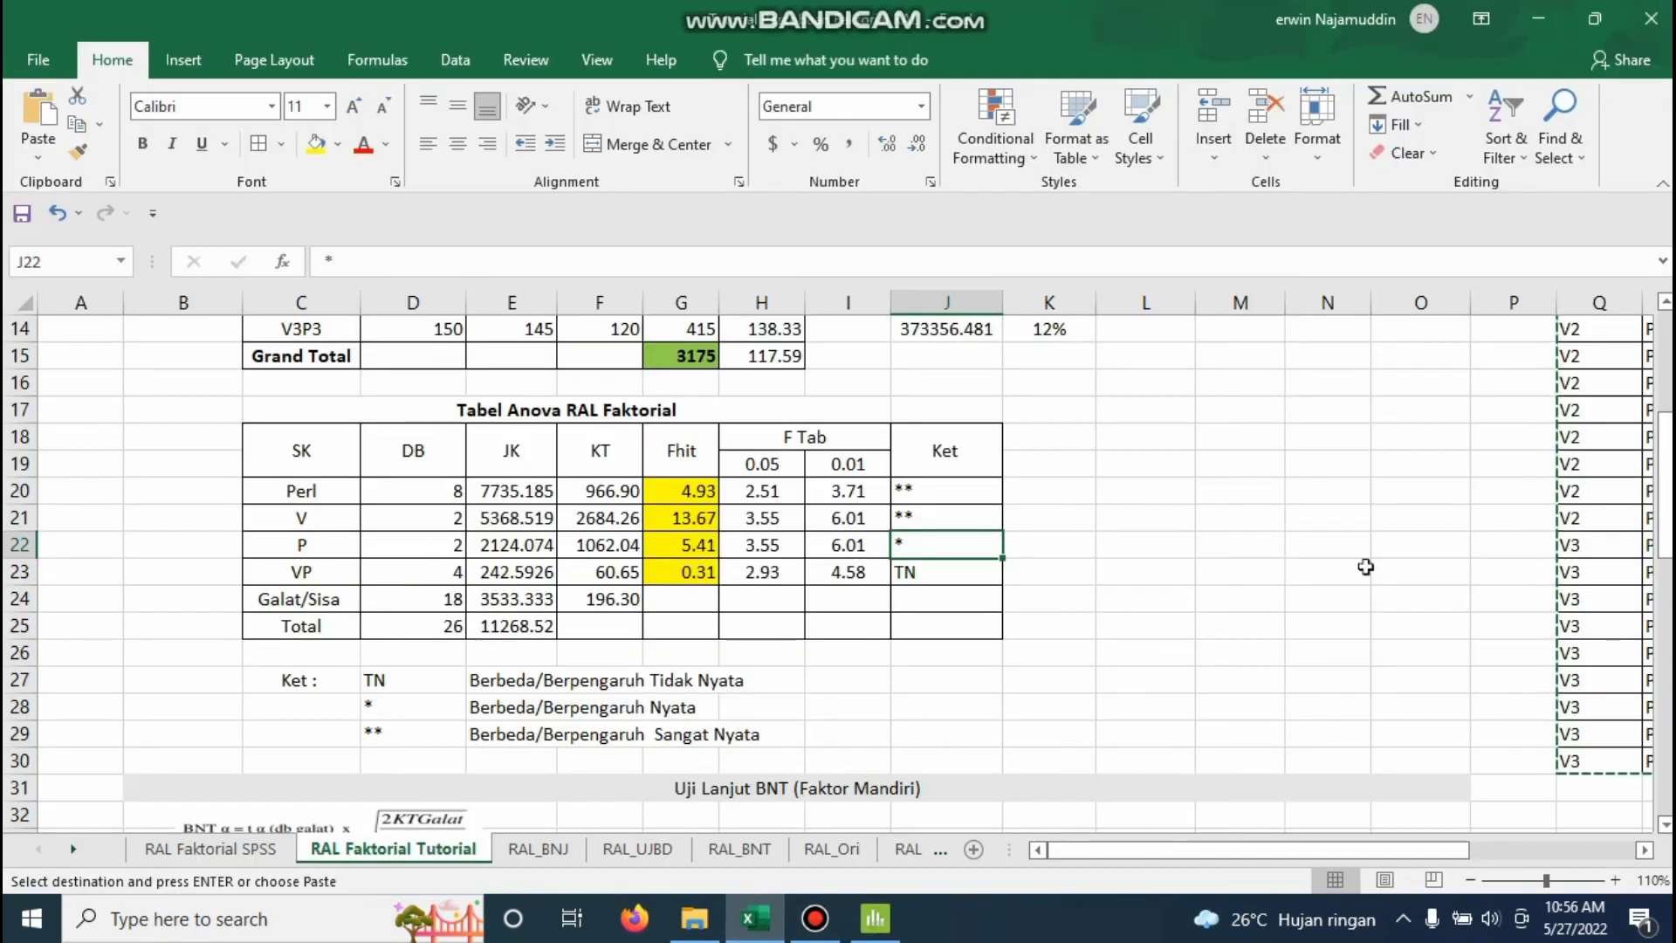
left_click_drag(1665, 467, 1665, 602)
left_click(525, 493)
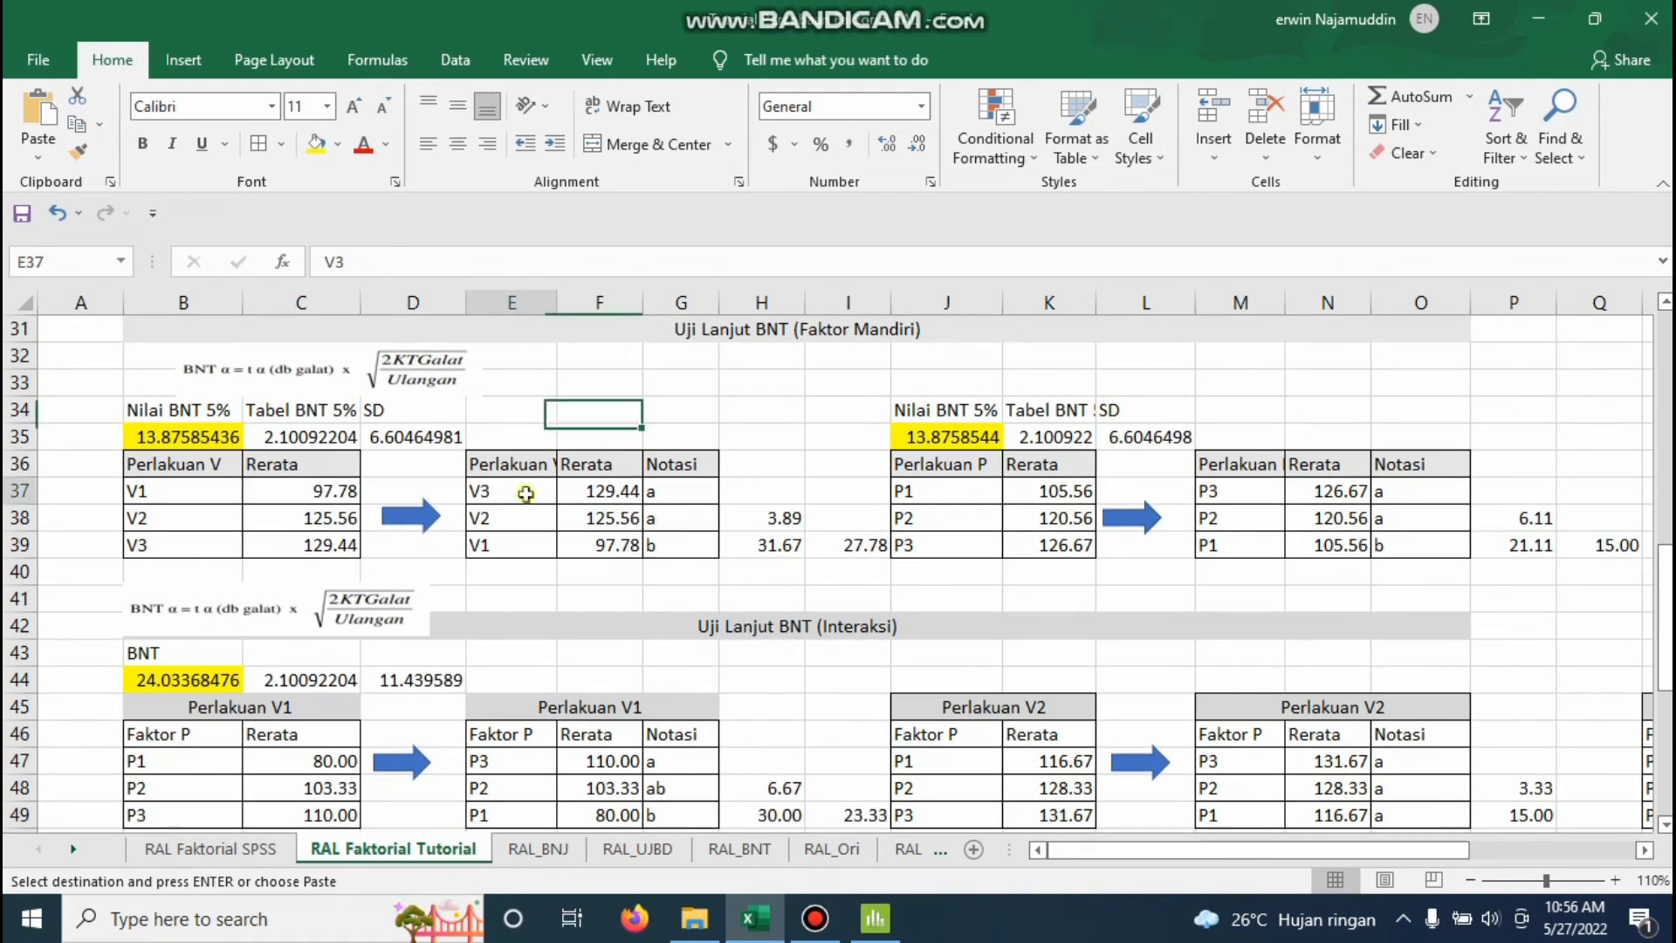
left_click_drag(526, 493, 673, 546)
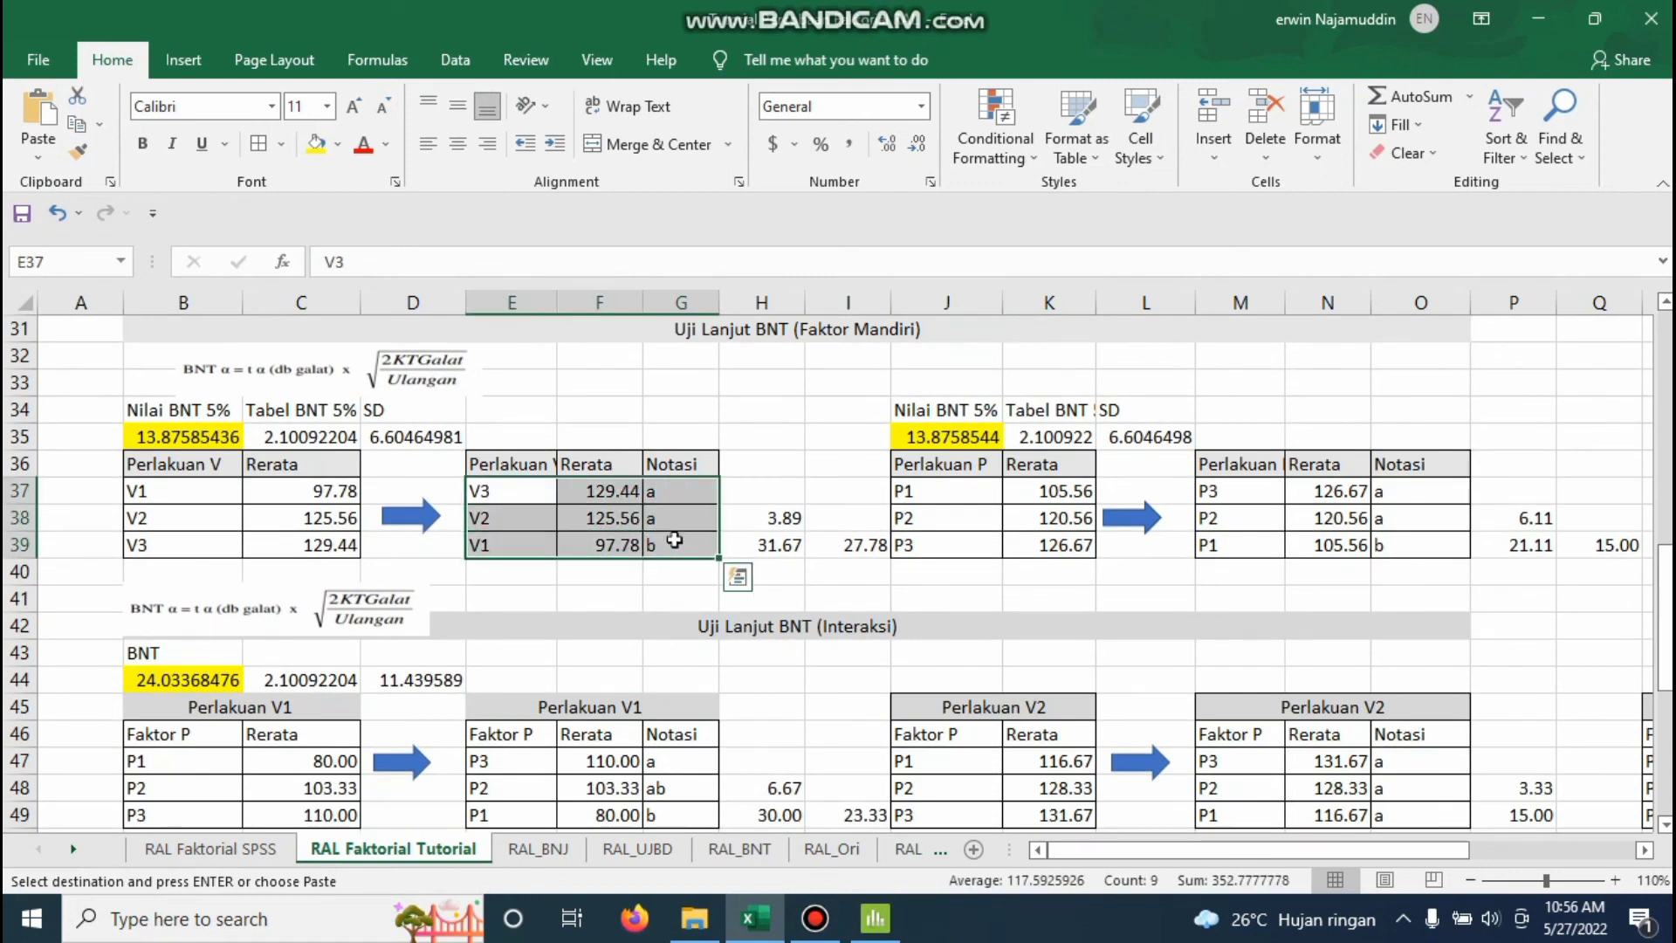
left_click(670, 493)
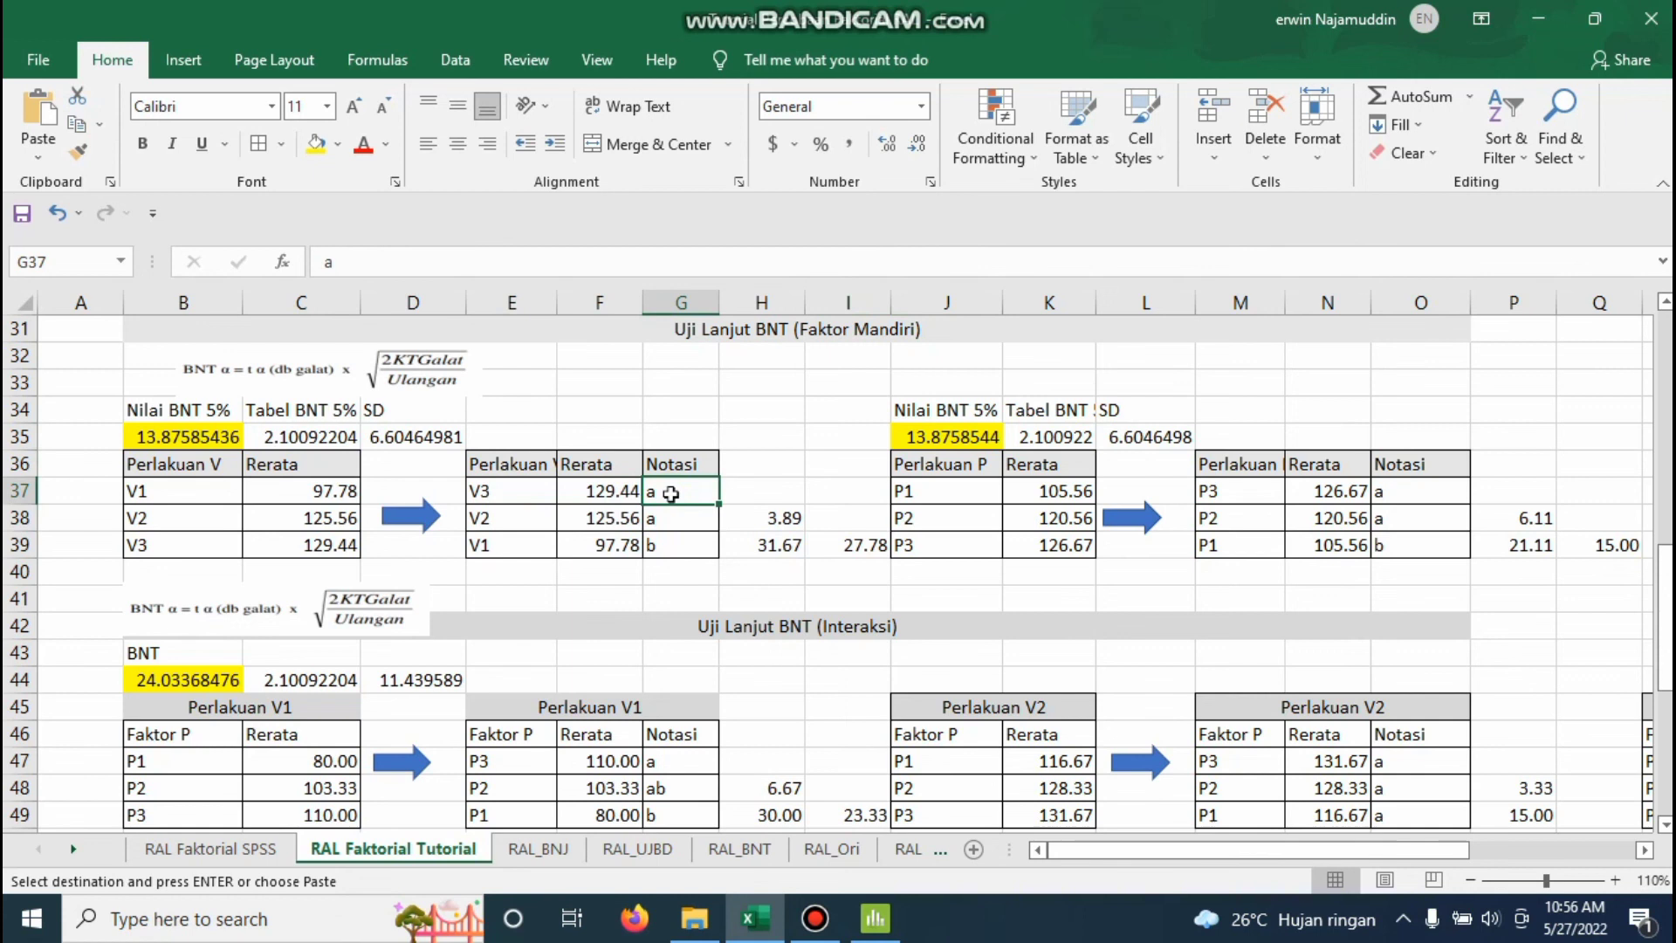
left_click_drag(670, 493, 672, 545)
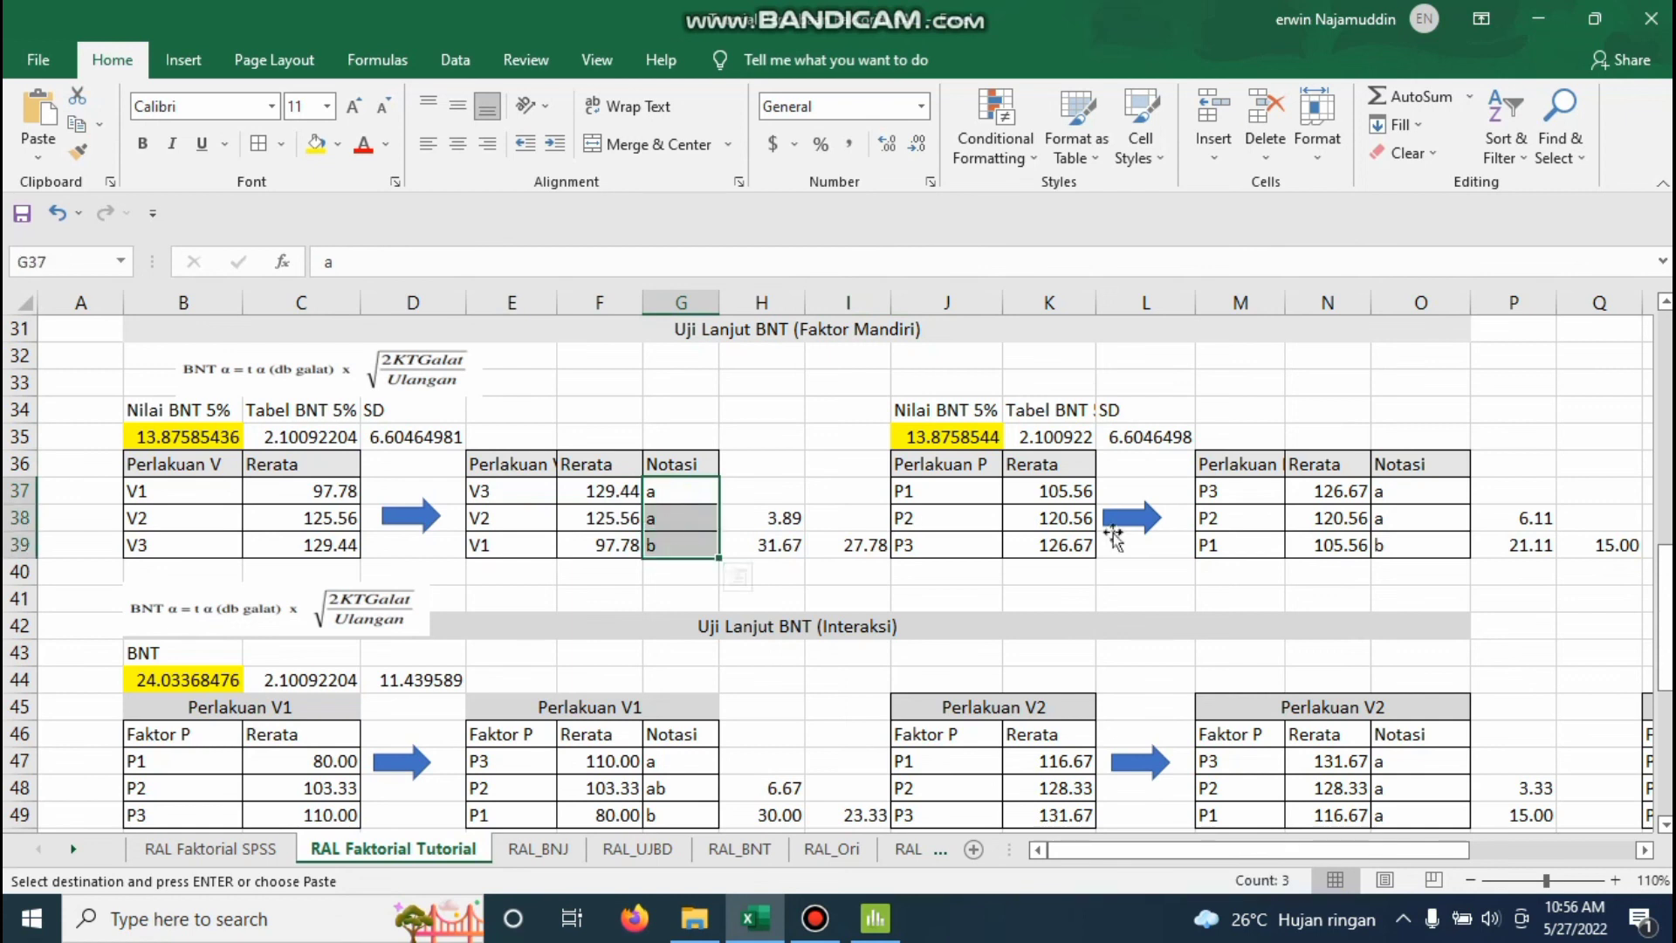
Check the Notasi letters of the ranked Perlakuan P means in Excel and return to the Minitab comparisons.
left_click_drag(1393, 494, 1395, 546)
key("ctrl+v")
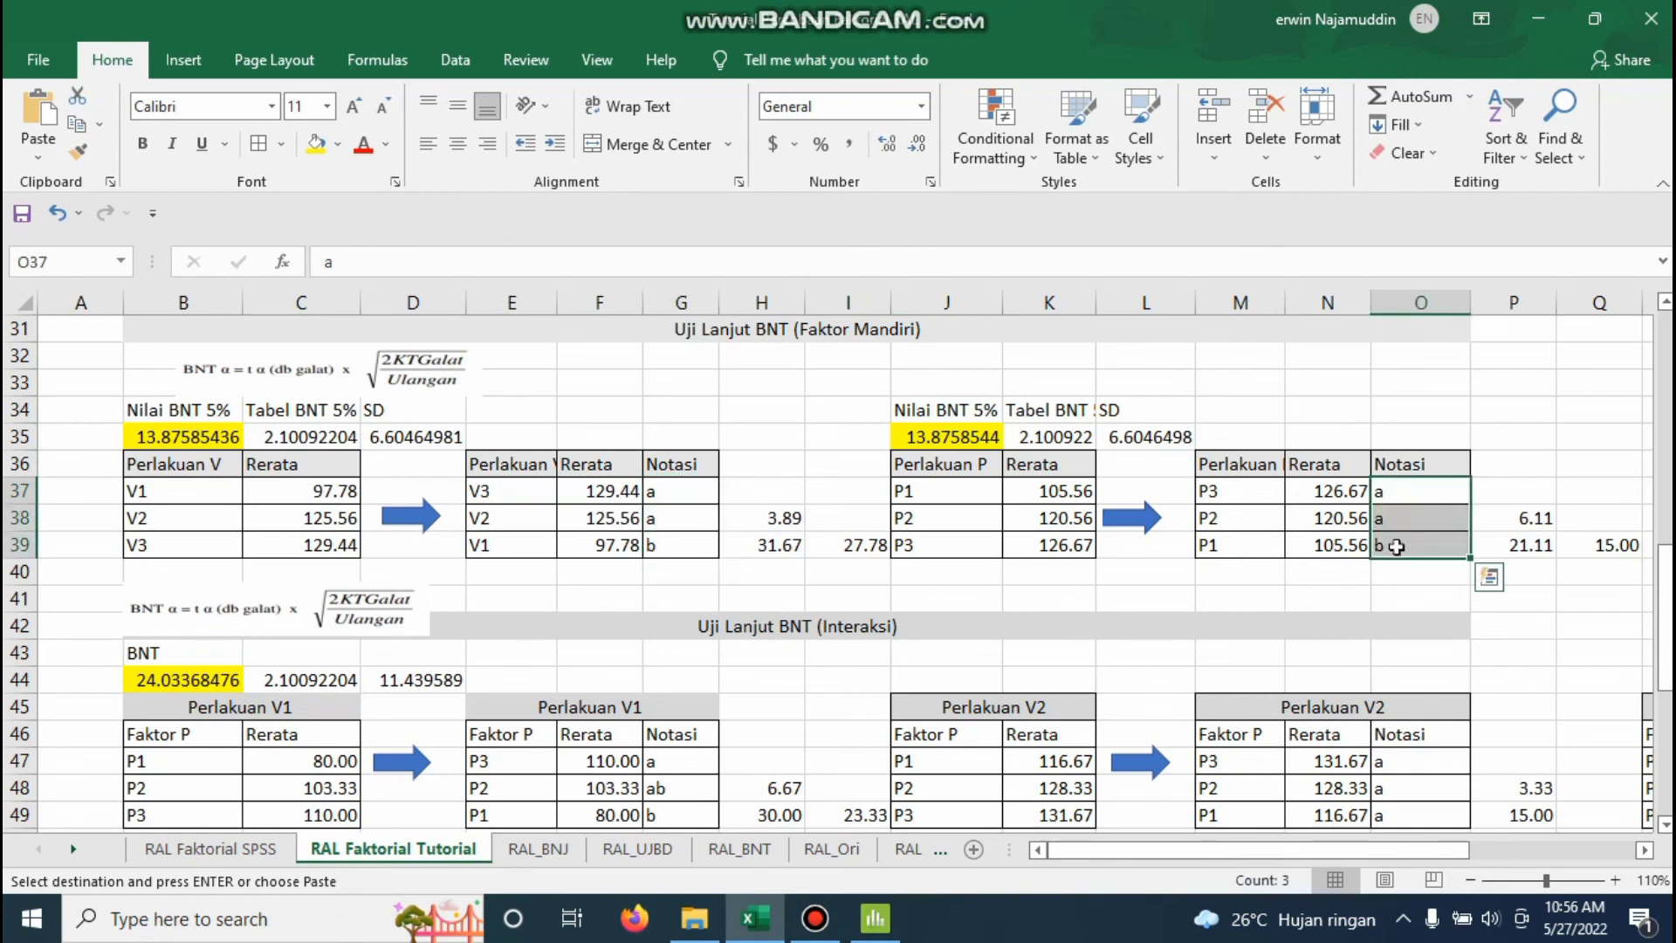
left_click(1275, 548)
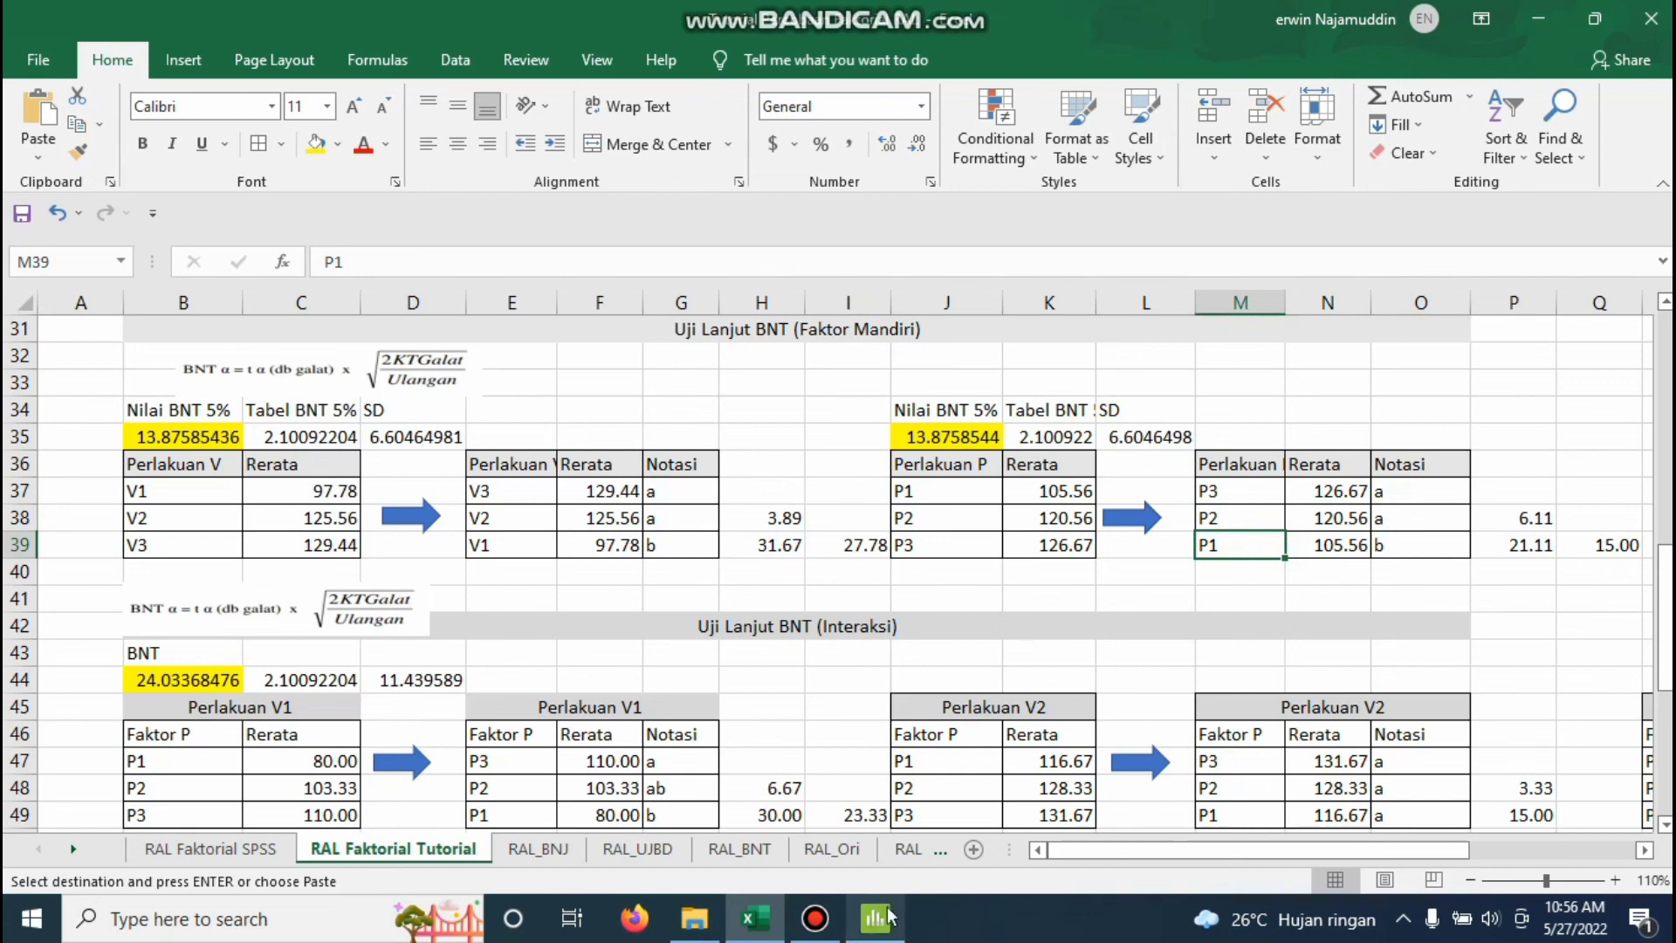
mouse_move(888, 915)
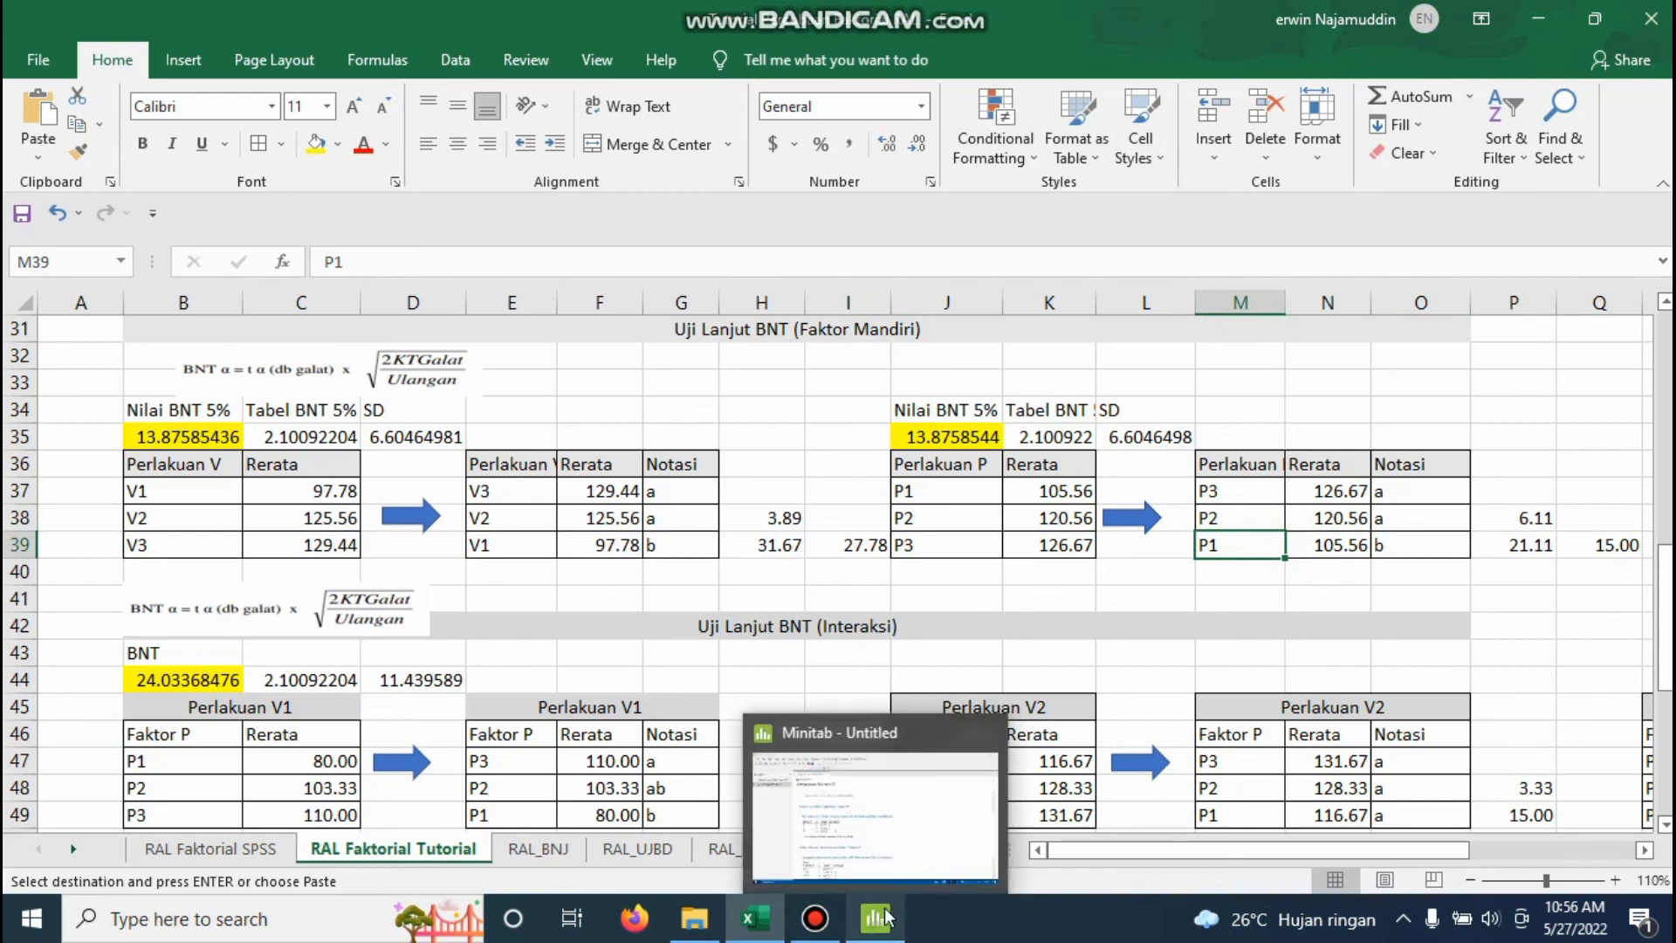
left_click(885, 917)
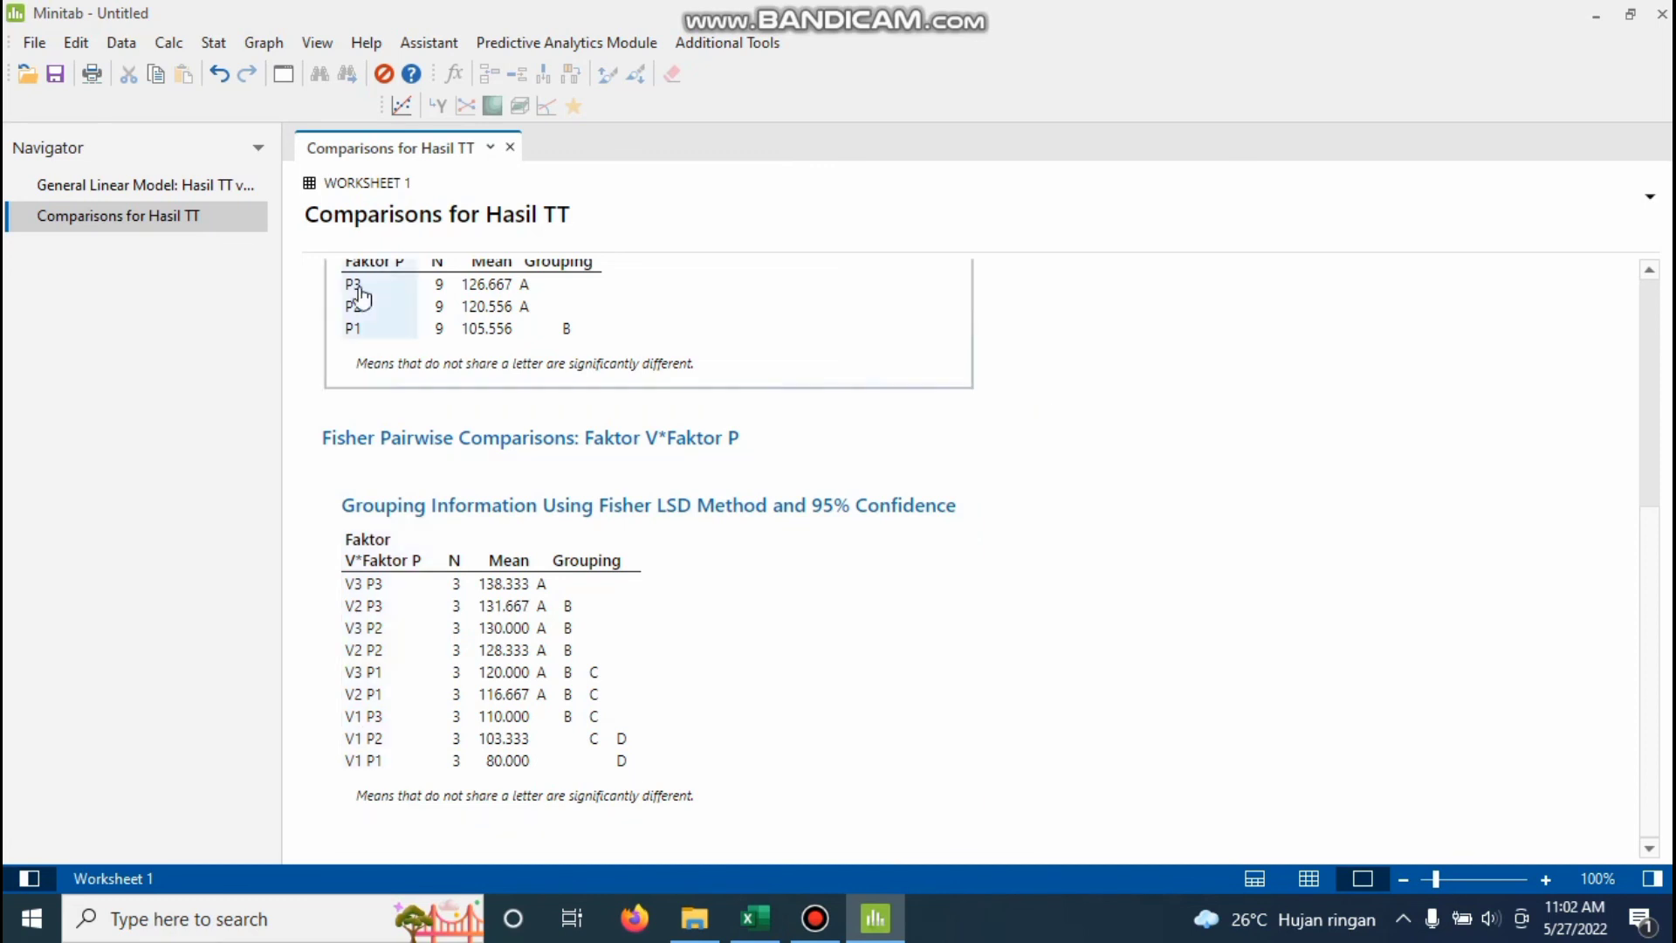
Create factorial plots of the general linear model for Hasil TT with Faktor V and Faktor P, displaying only model terms.
left_click(214, 44)
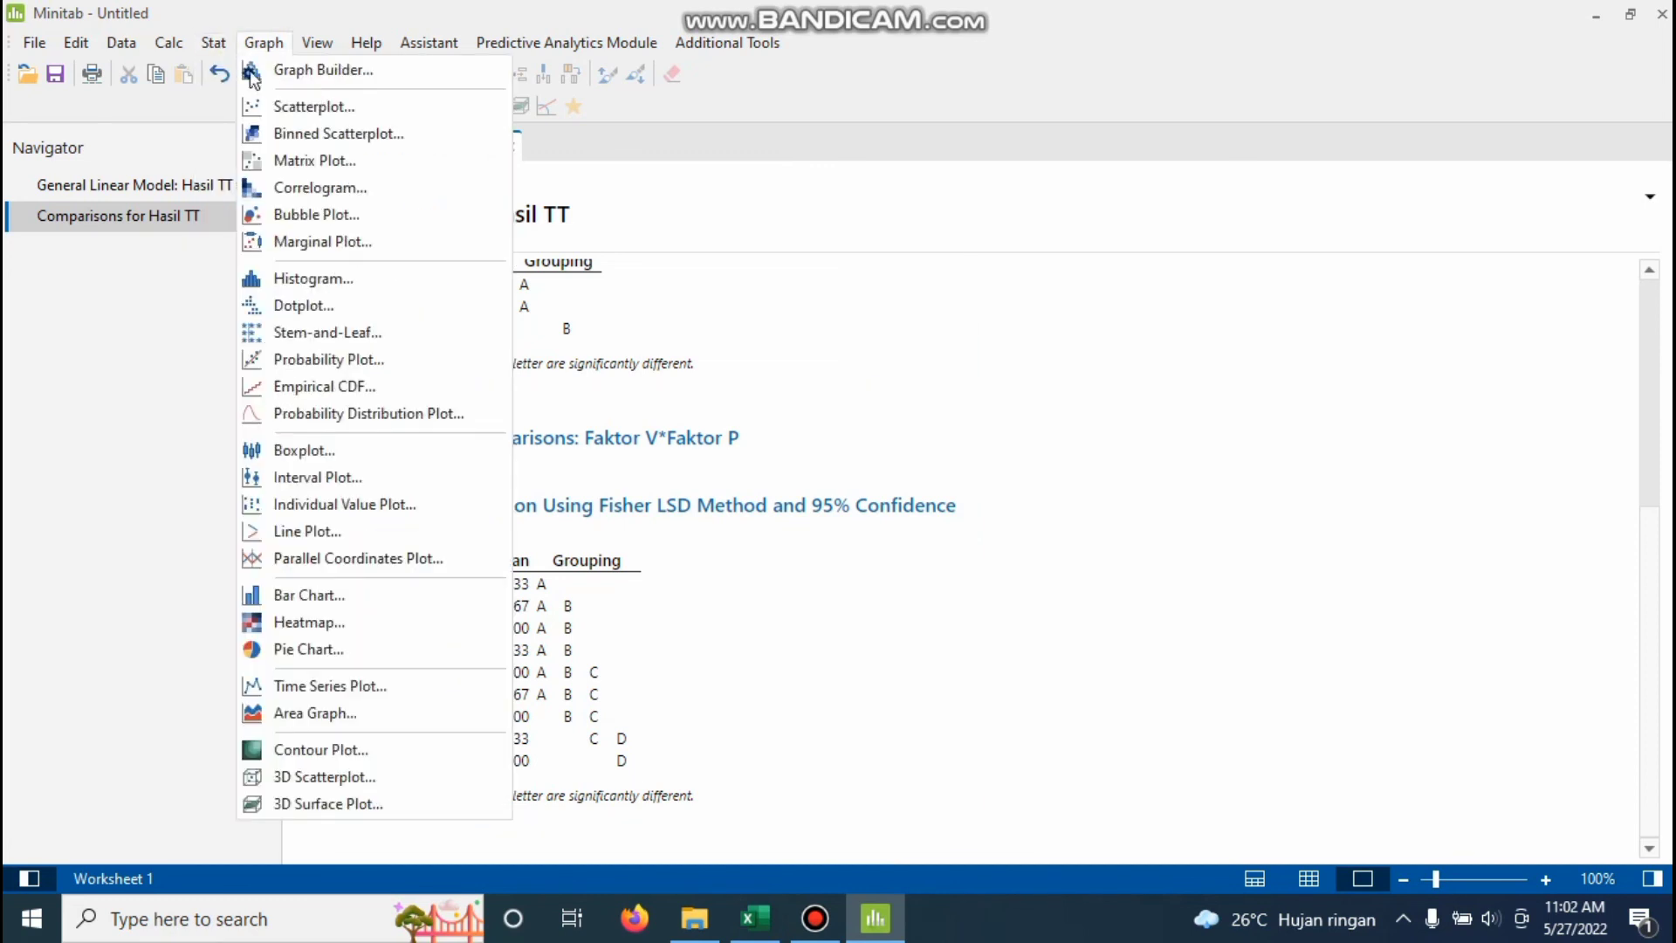
mouse_move(375, 125)
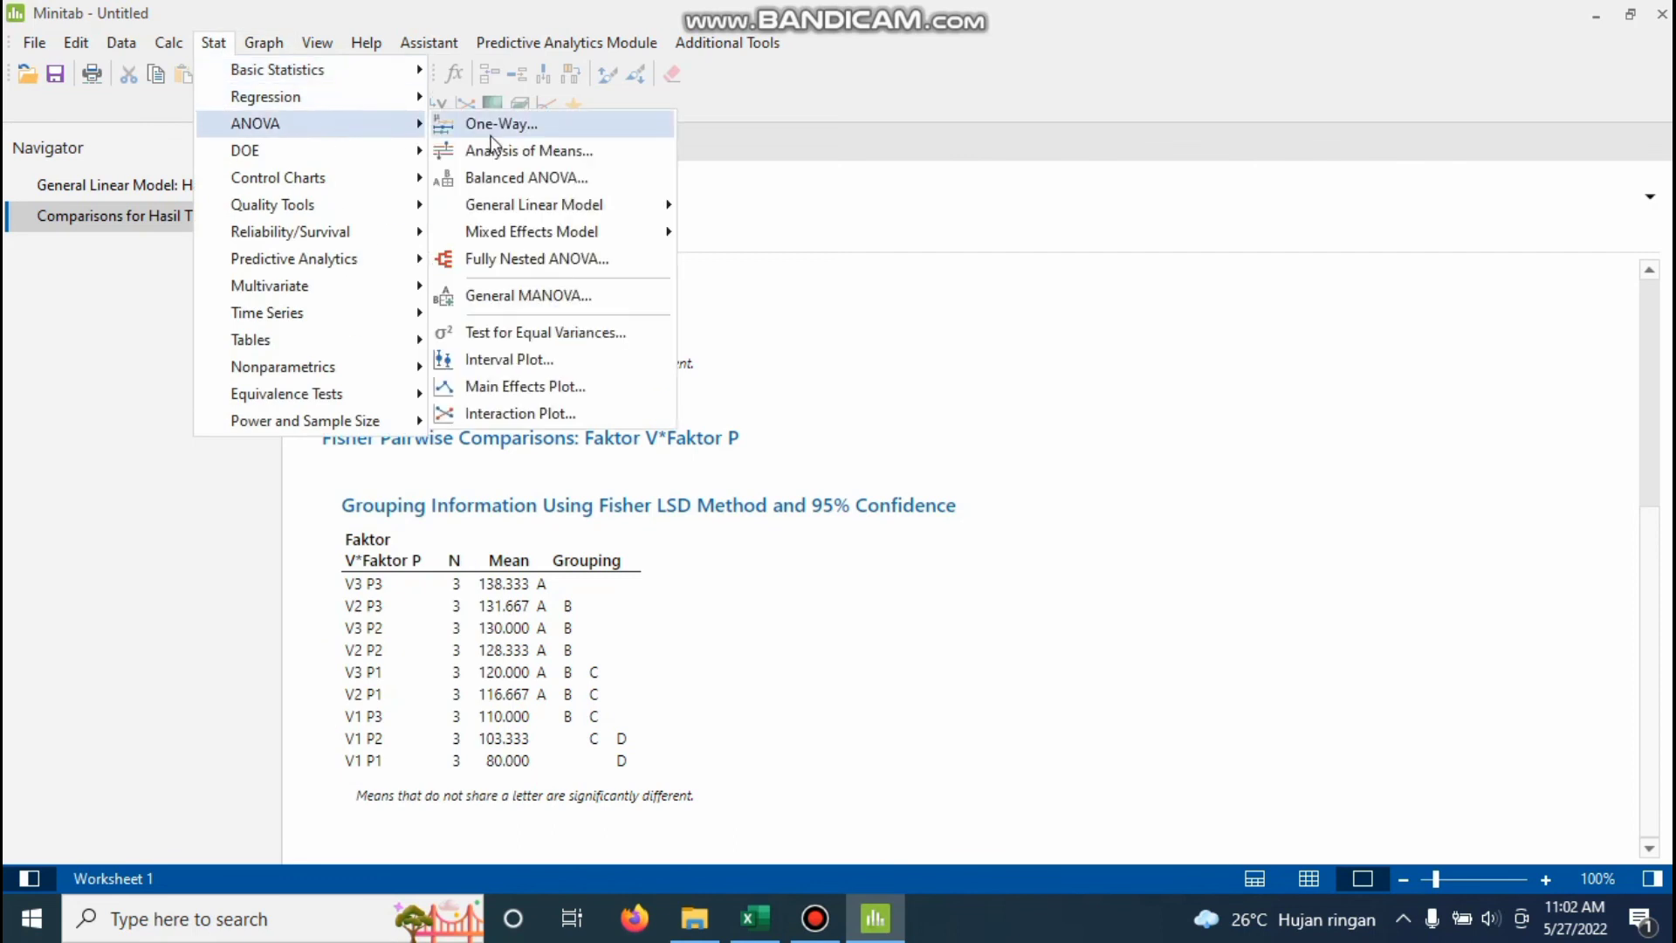
mouse_move(599, 231)
mouse_move(638, 207)
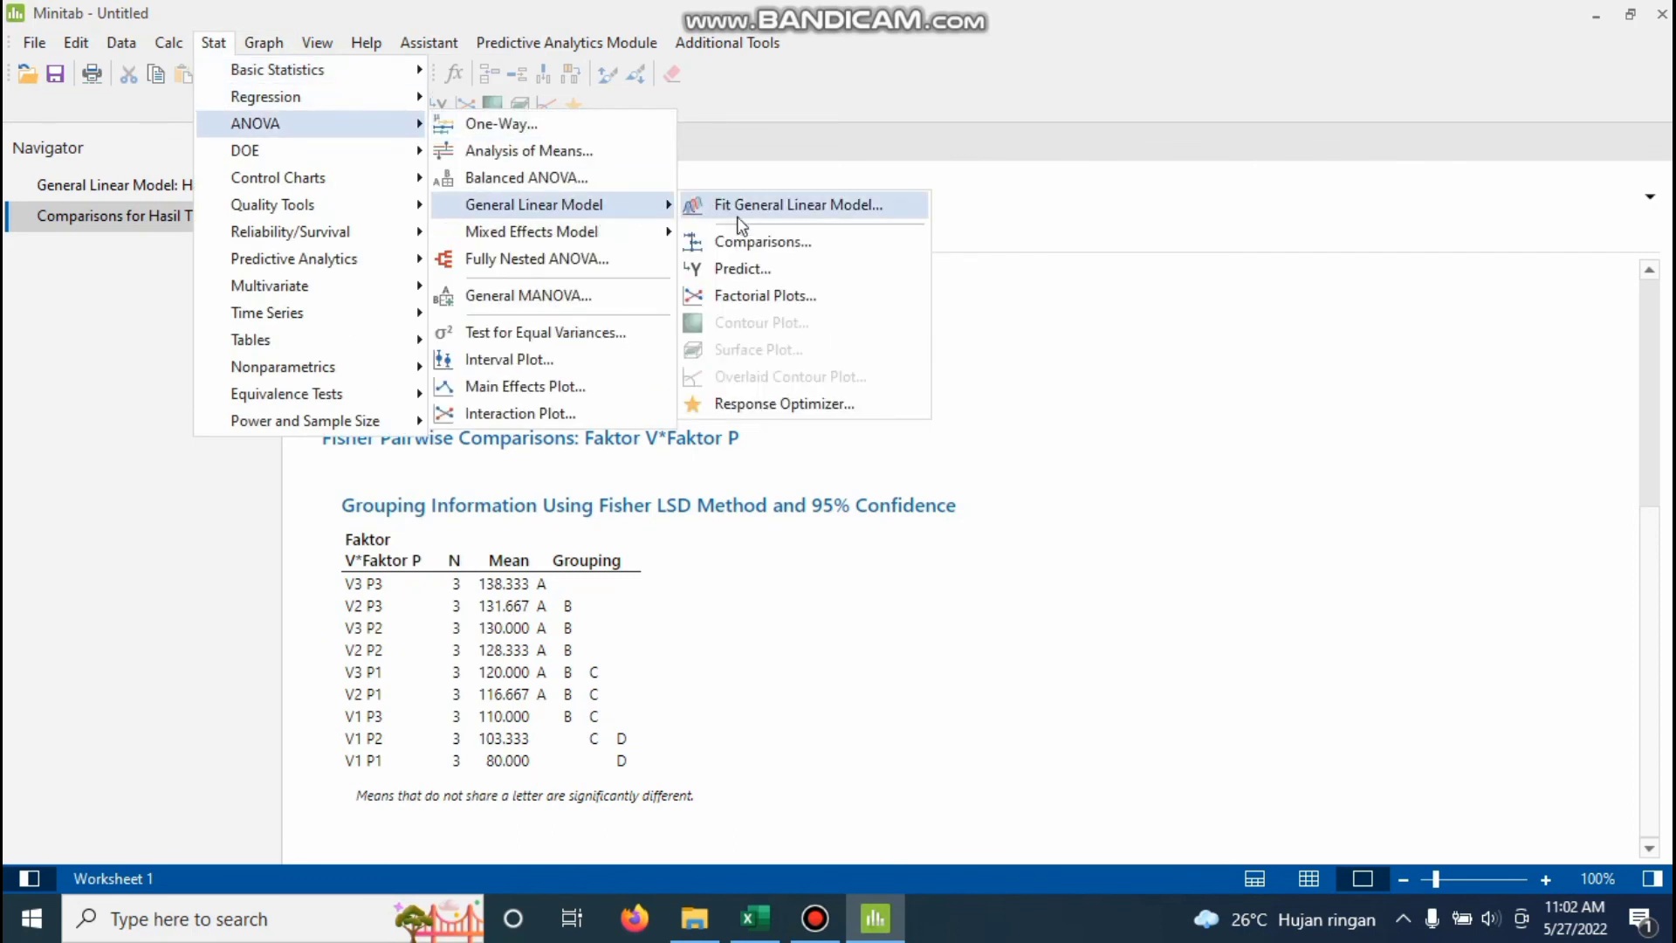
left_click(803, 295)
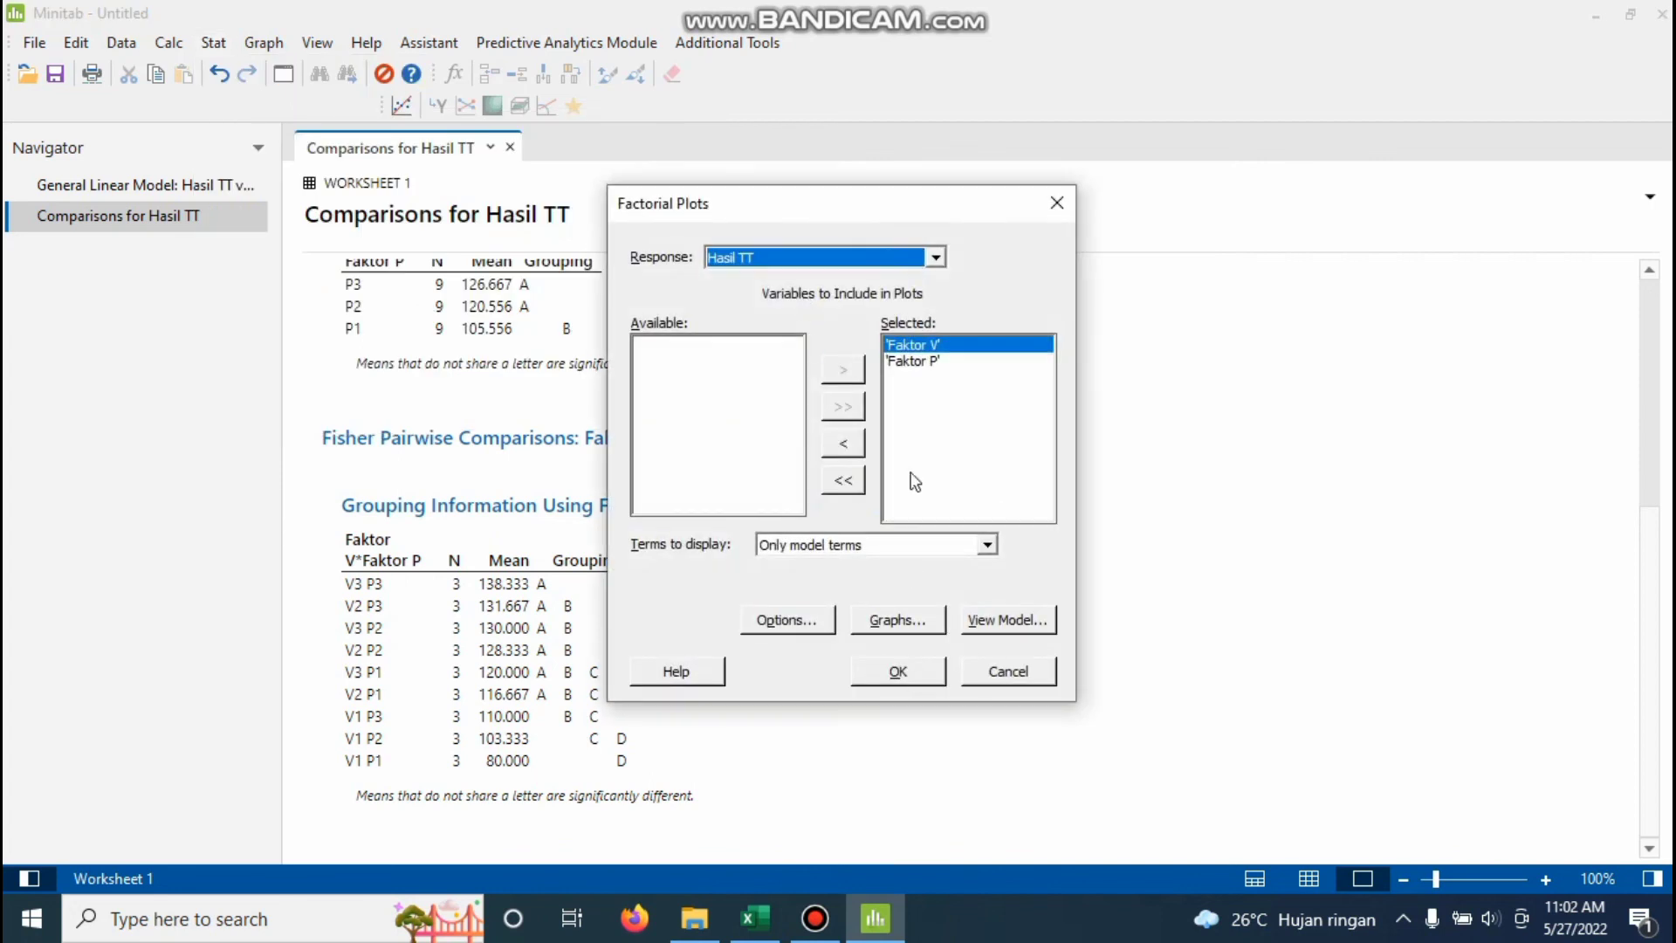
left_click(916, 342)
left_click(921, 365)
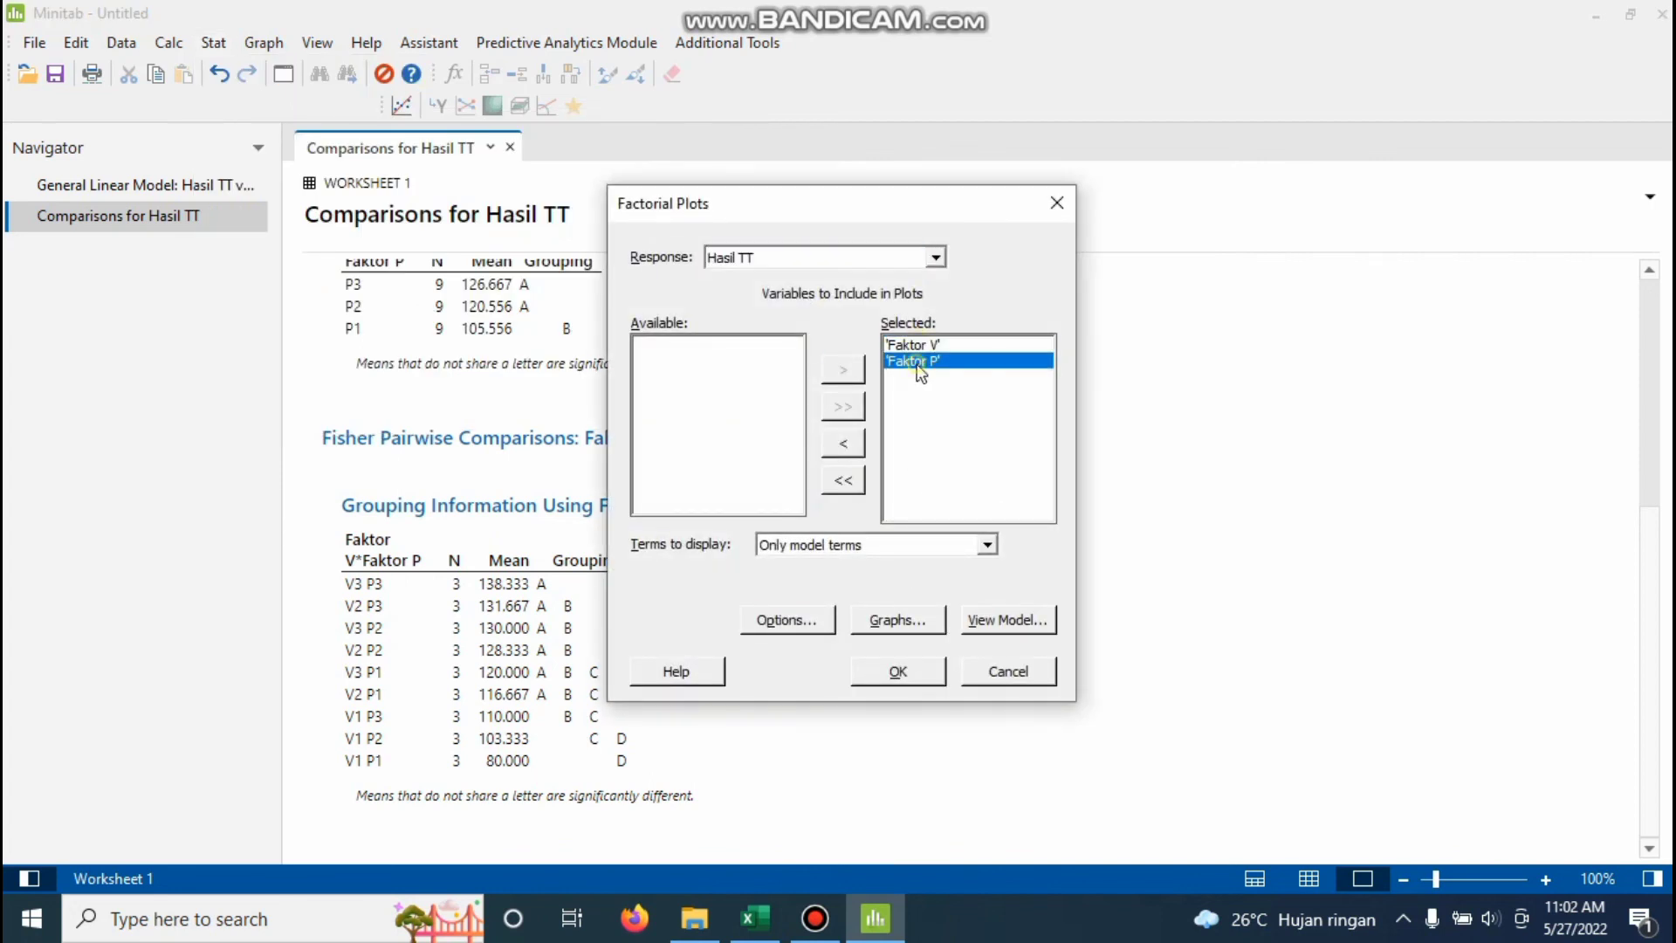
left_click(895, 674)
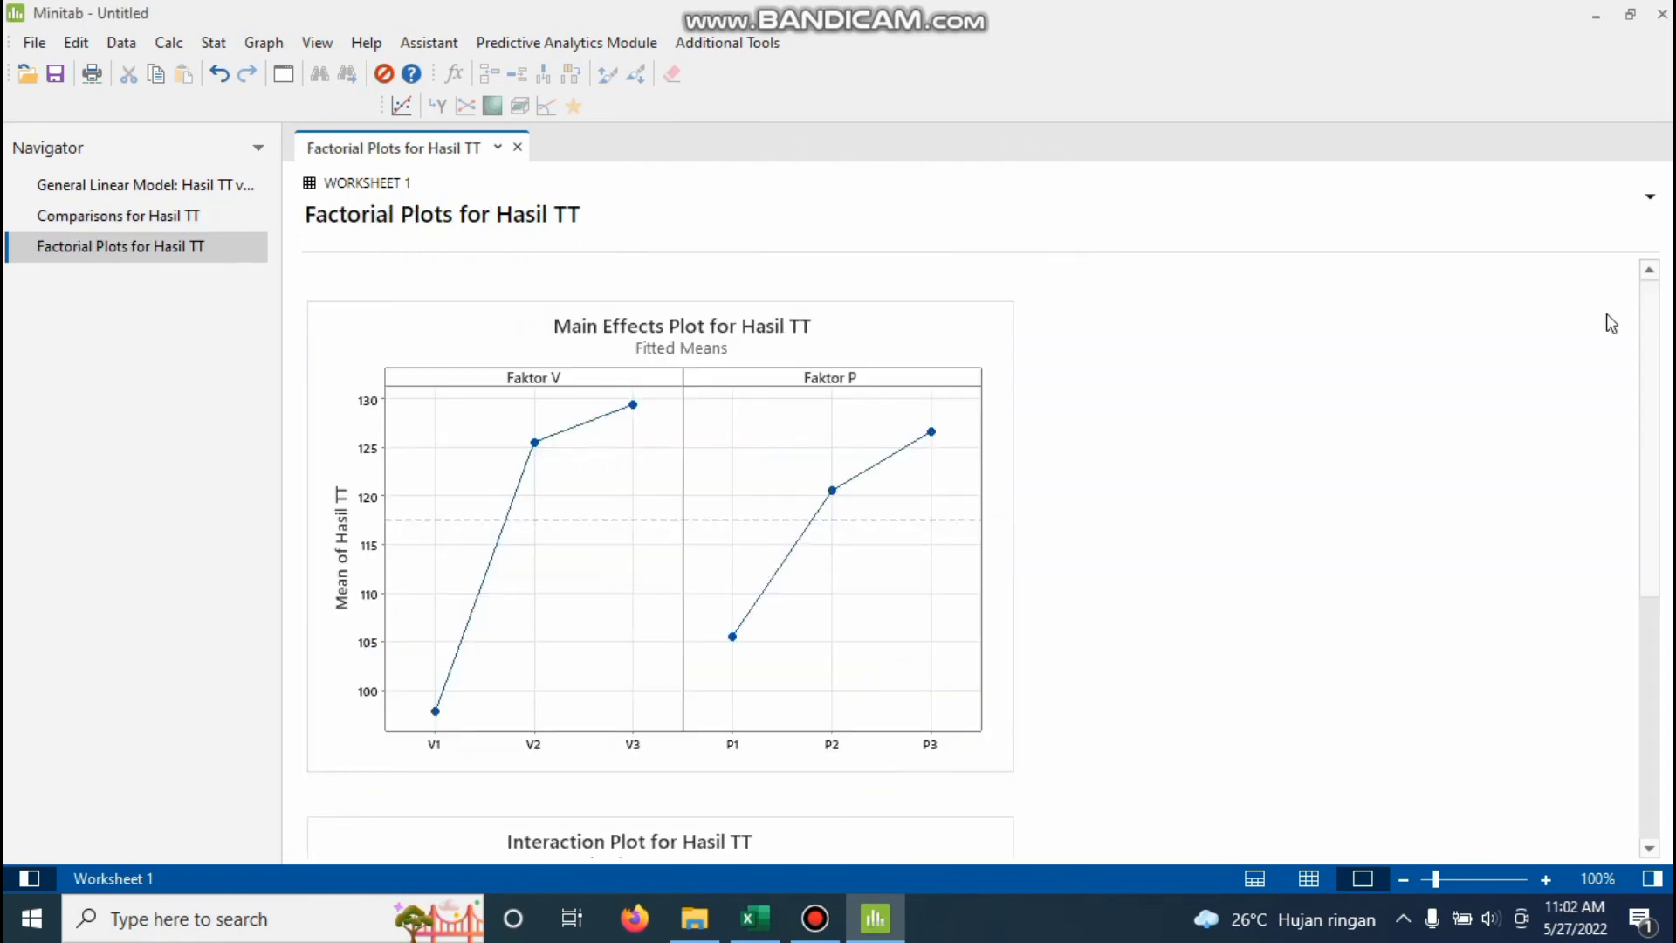
Examine the main effects plot and the Faktor V*Faktor P interaction plot for Hasil TT.
left_click(573, 441)
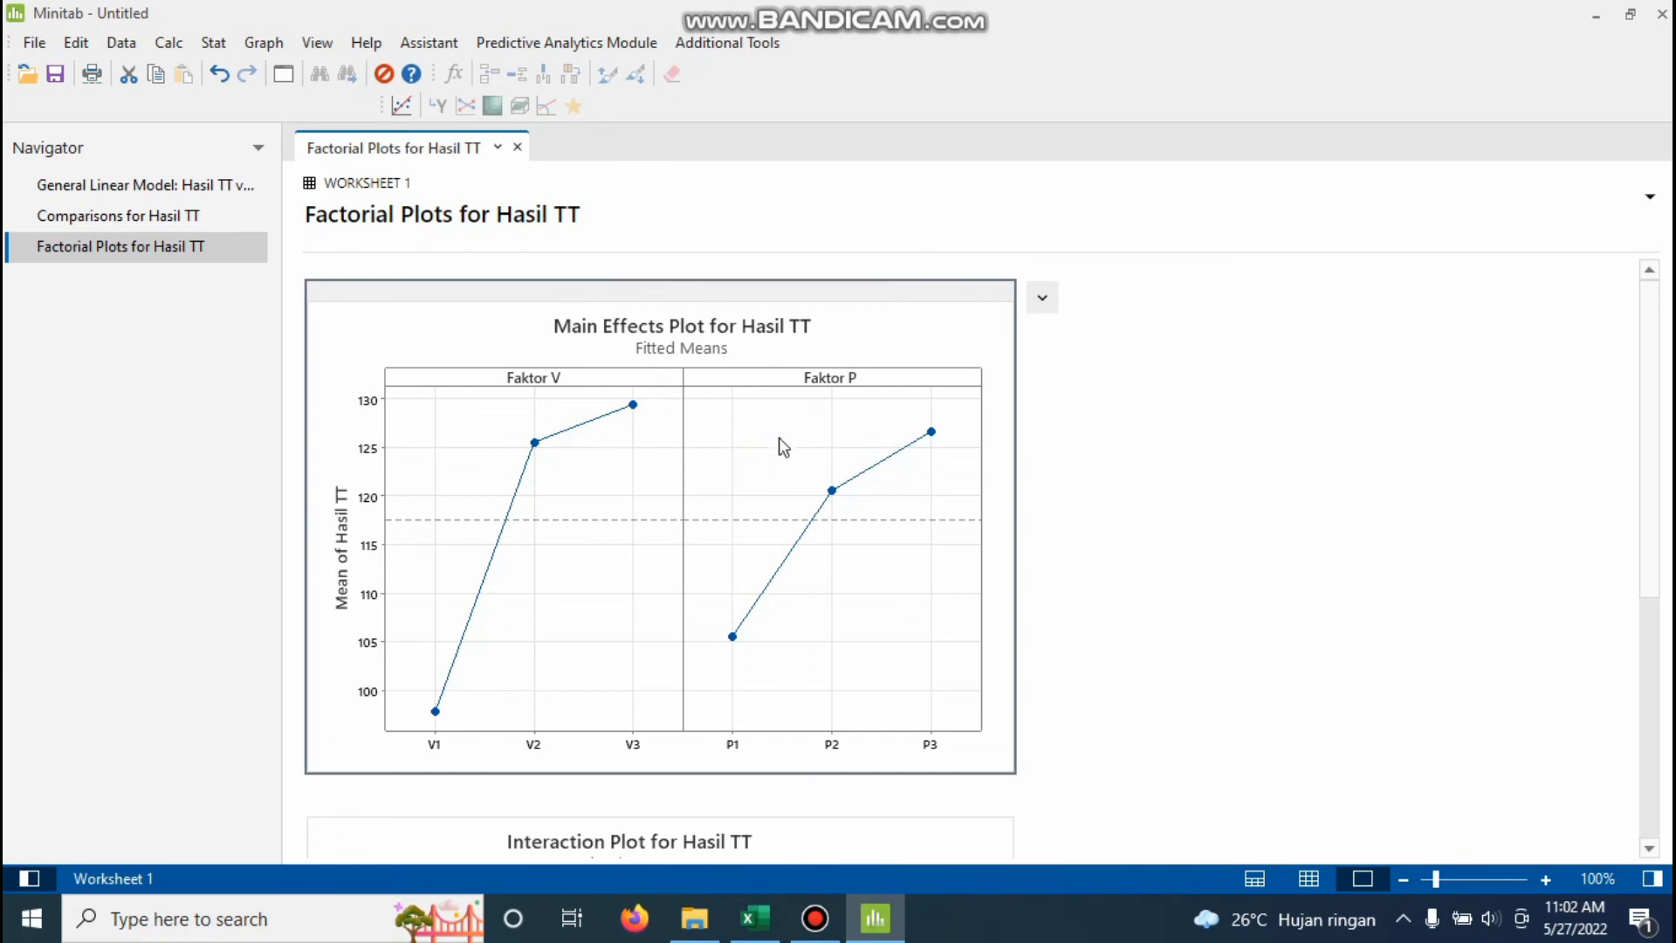
left_click_drag(1651, 370, 1649, 598)
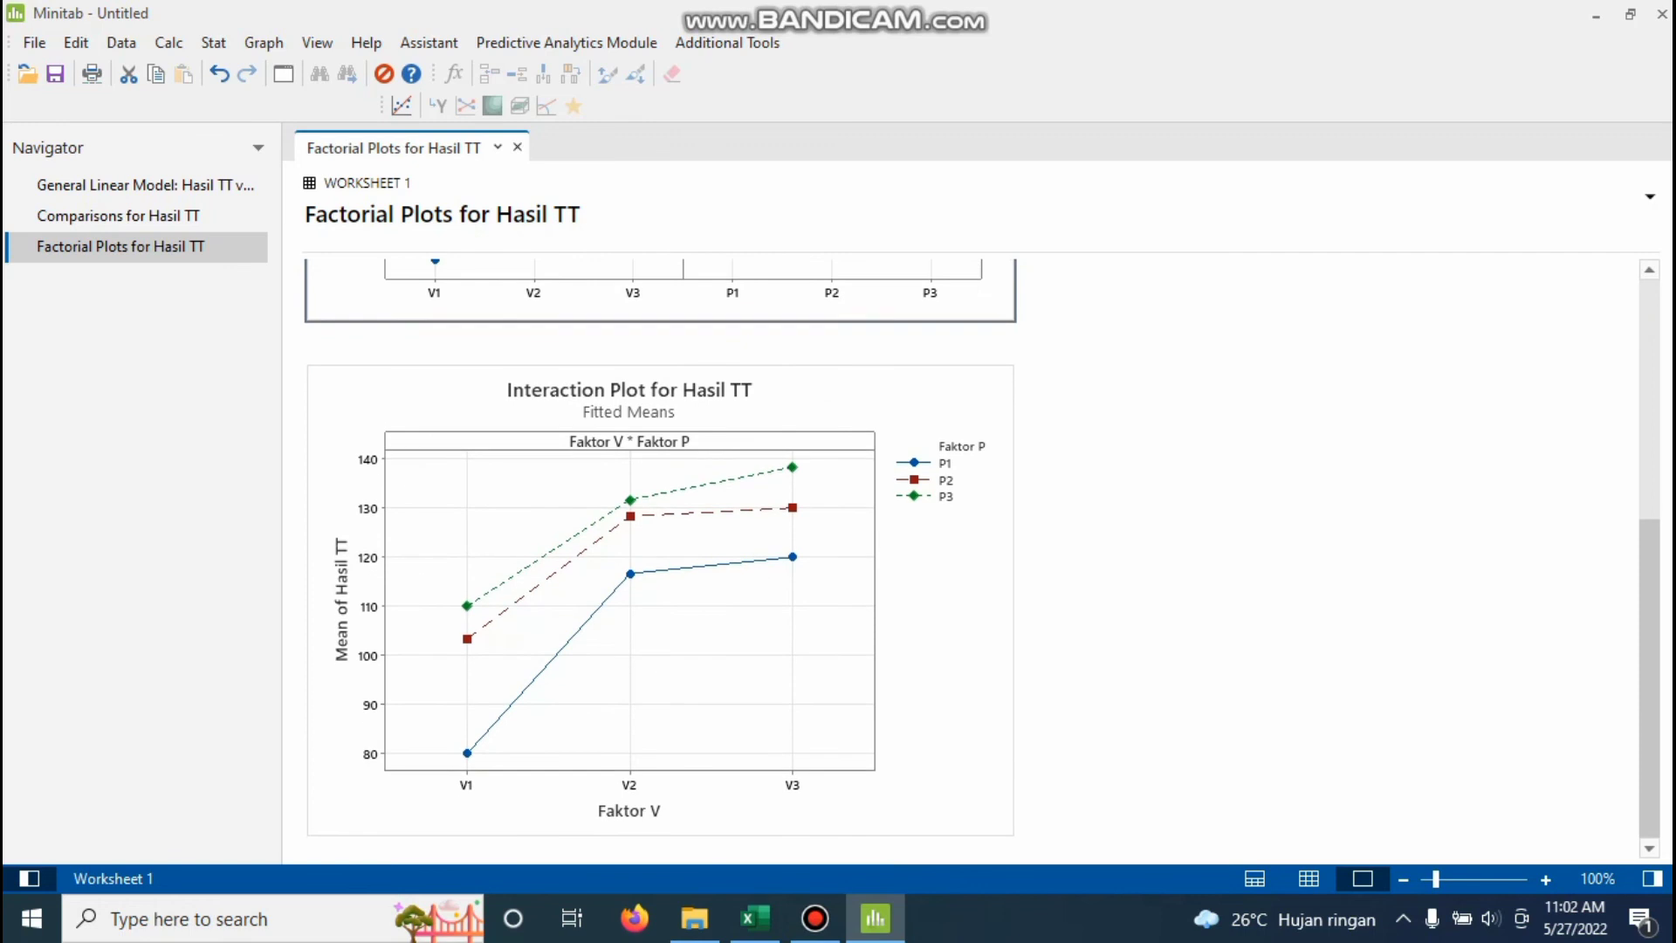
left_click(537, 700)
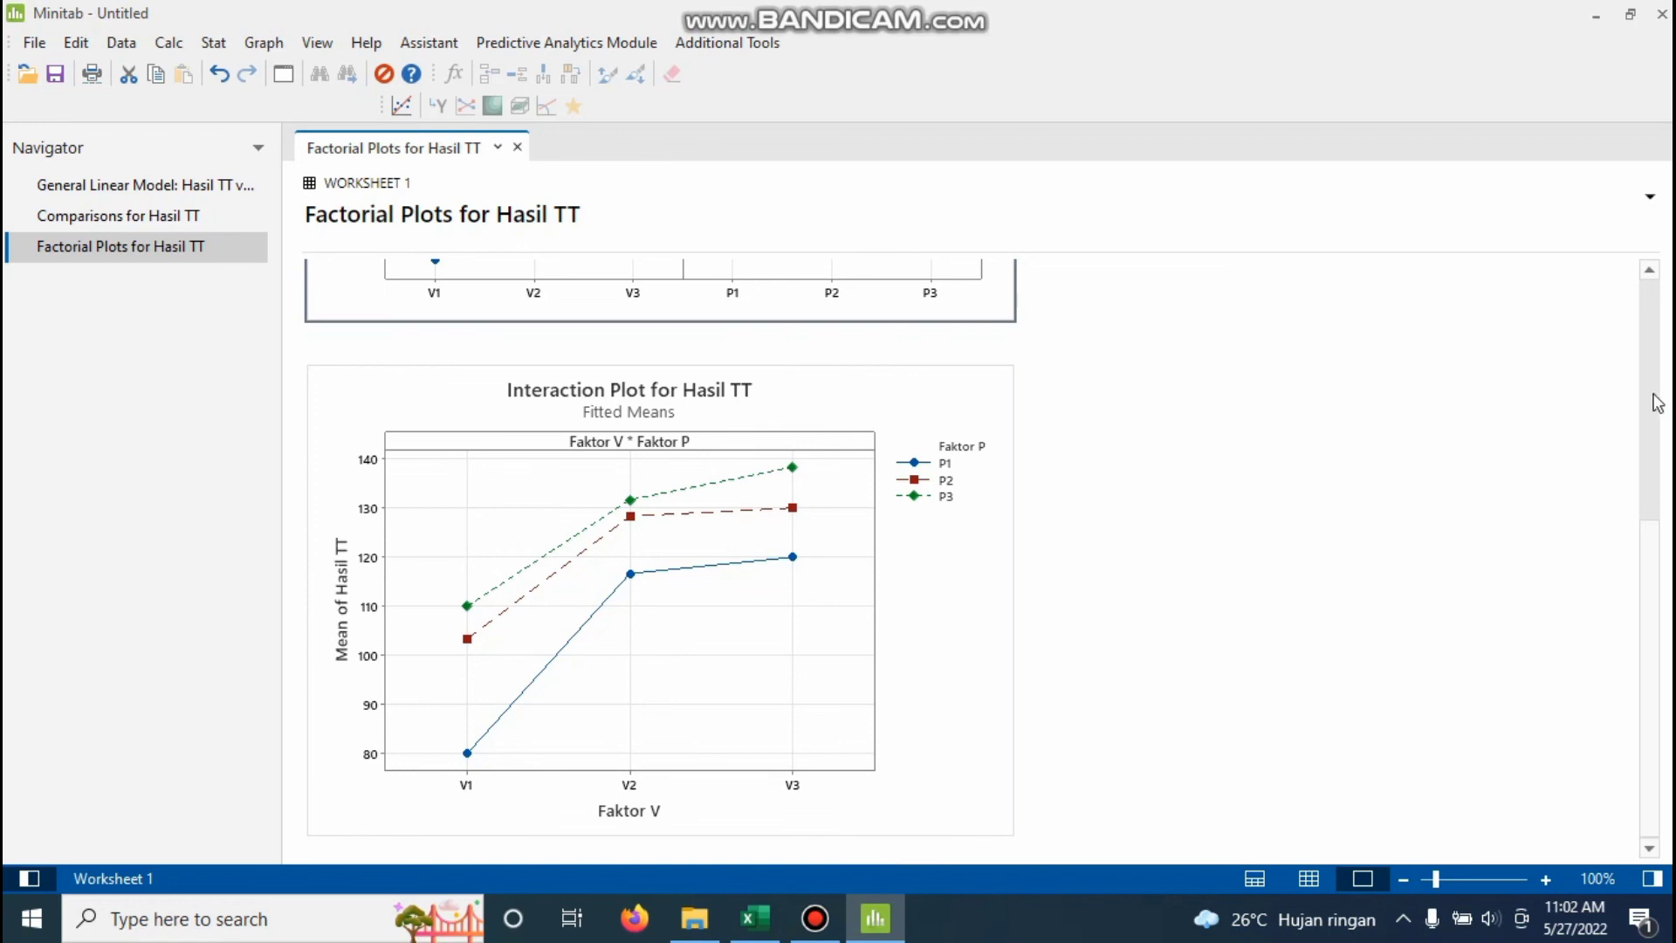
scroll(1656, 450, "up", 5)
scroll(1655, 449, "down", 5)
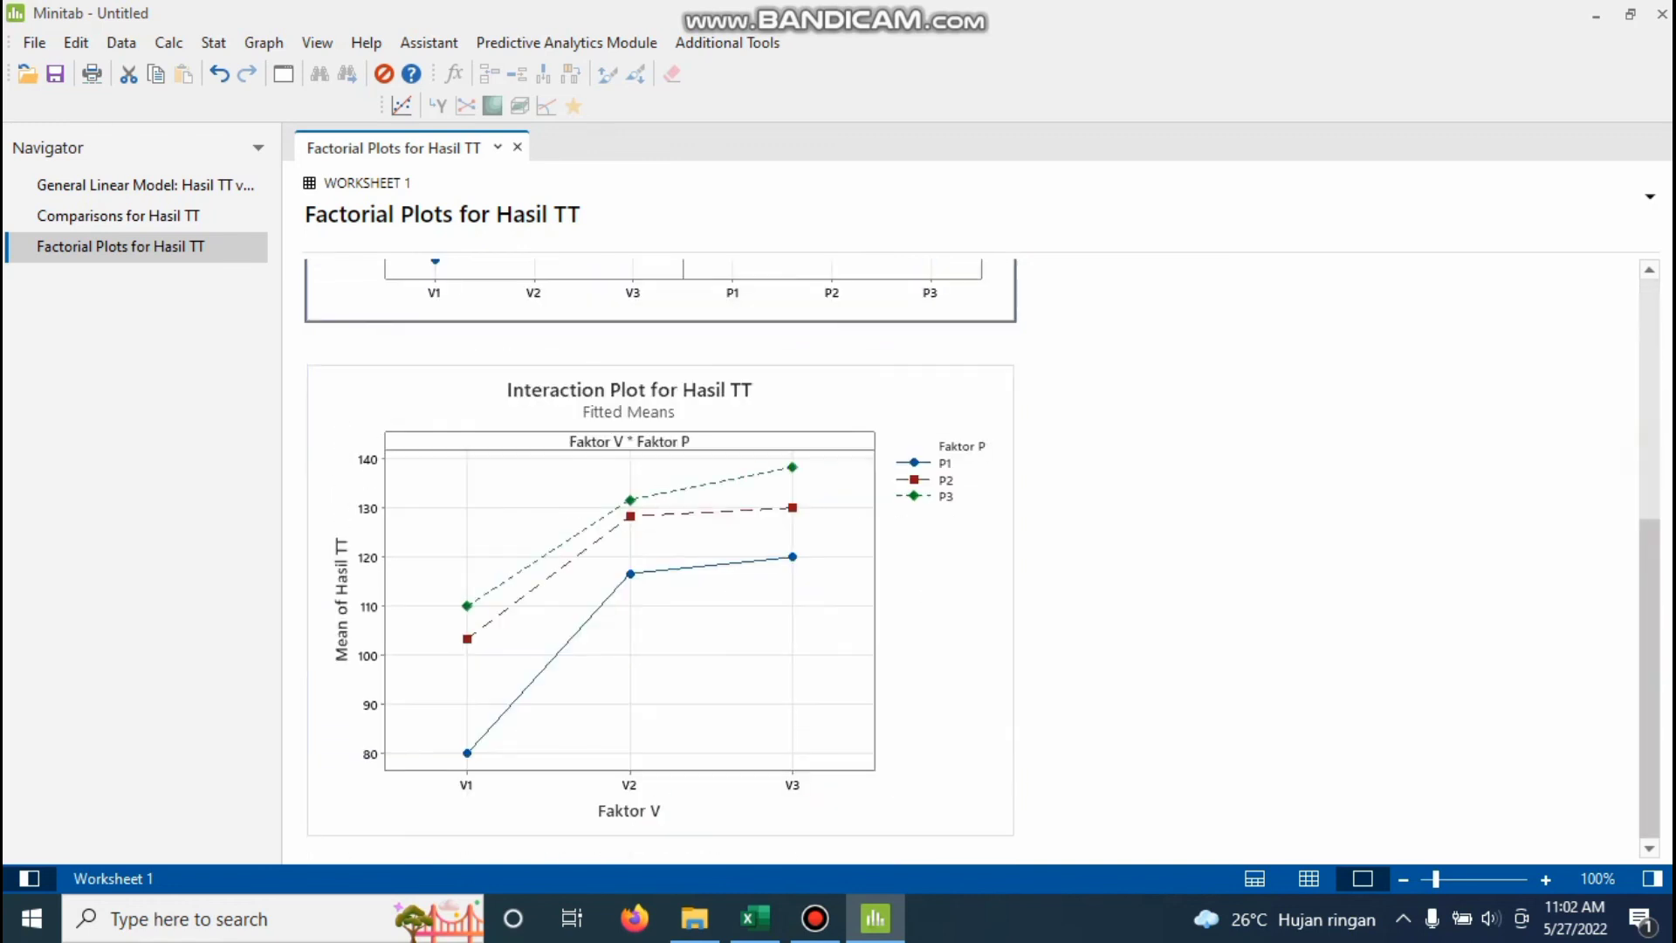
left_click(540, 682)
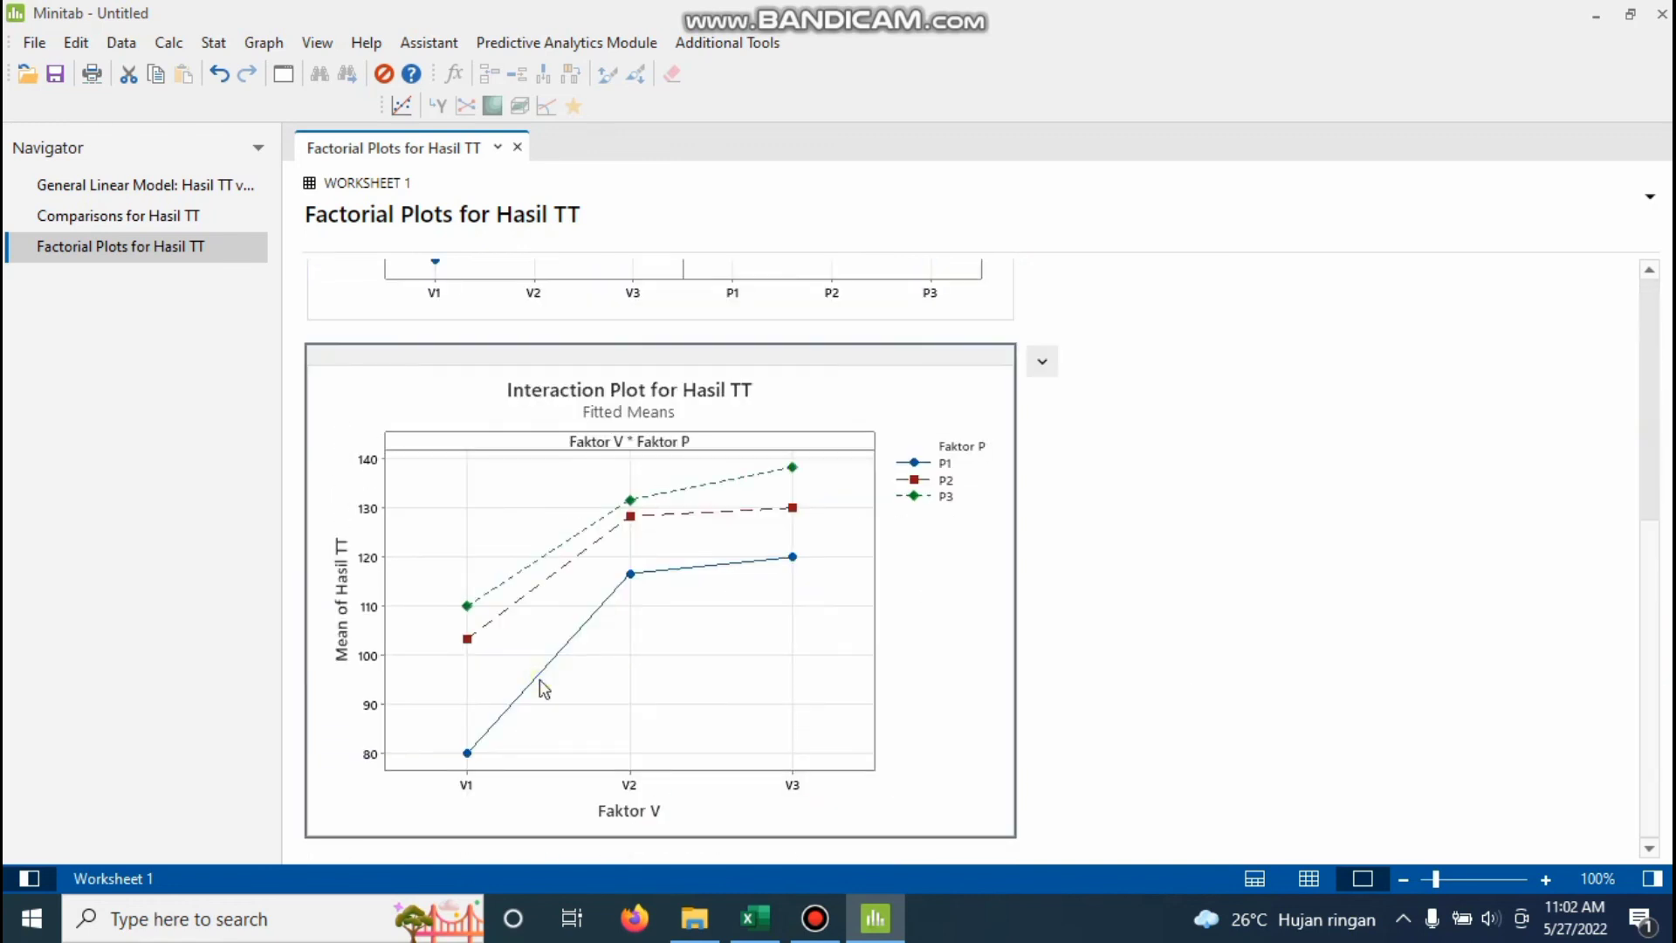